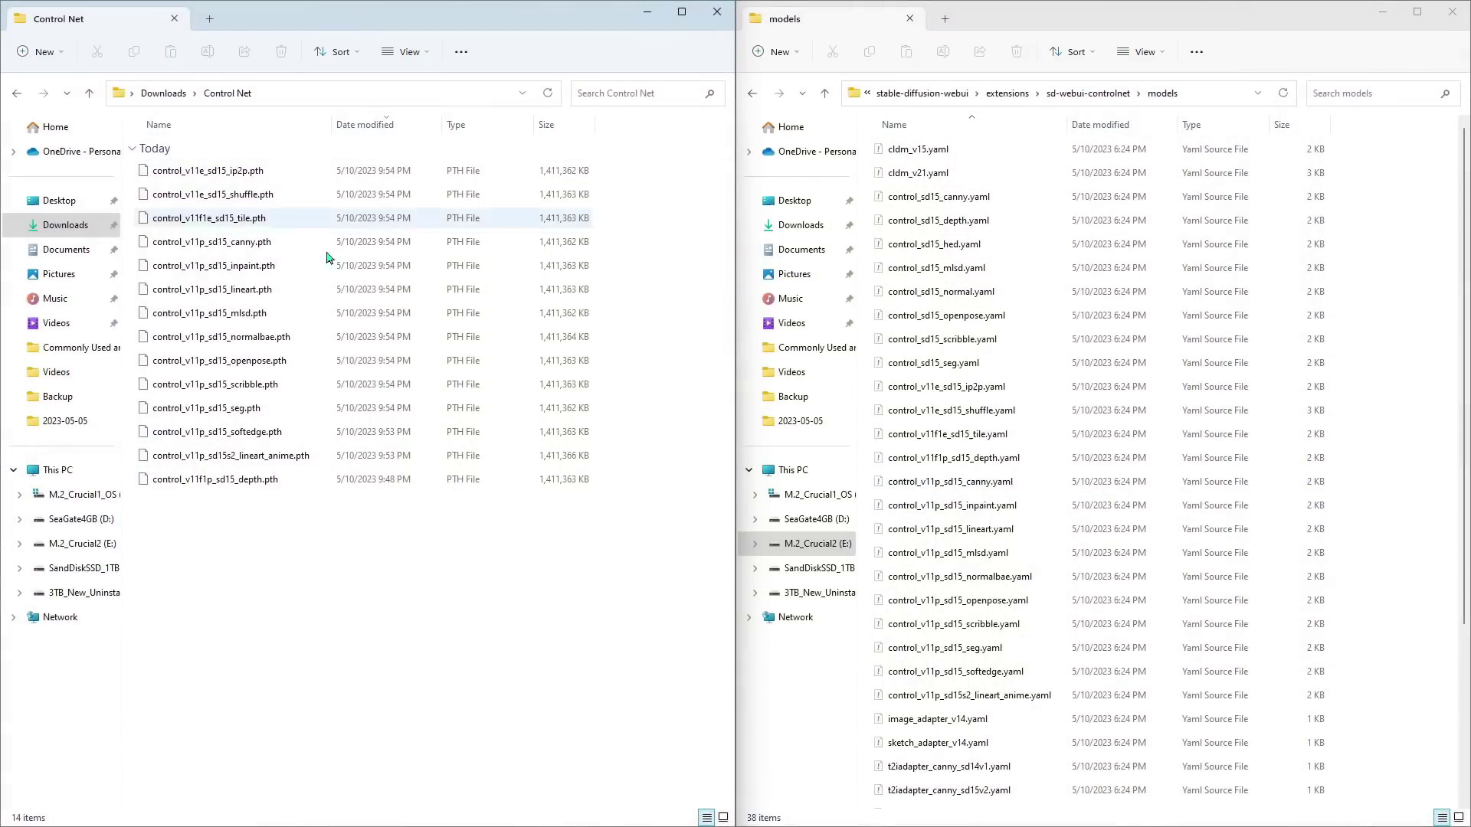
# Step: Move all the ControlNet .pth model files from the Downloads Control Net folder into the sd-webui-controlnet models folder
pyautogui.moveTo(471, 651); pyautogui.dragTo(149, 143)
pyautogui.moveTo(371, 240); pyautogui.dragTo(1302, 459)
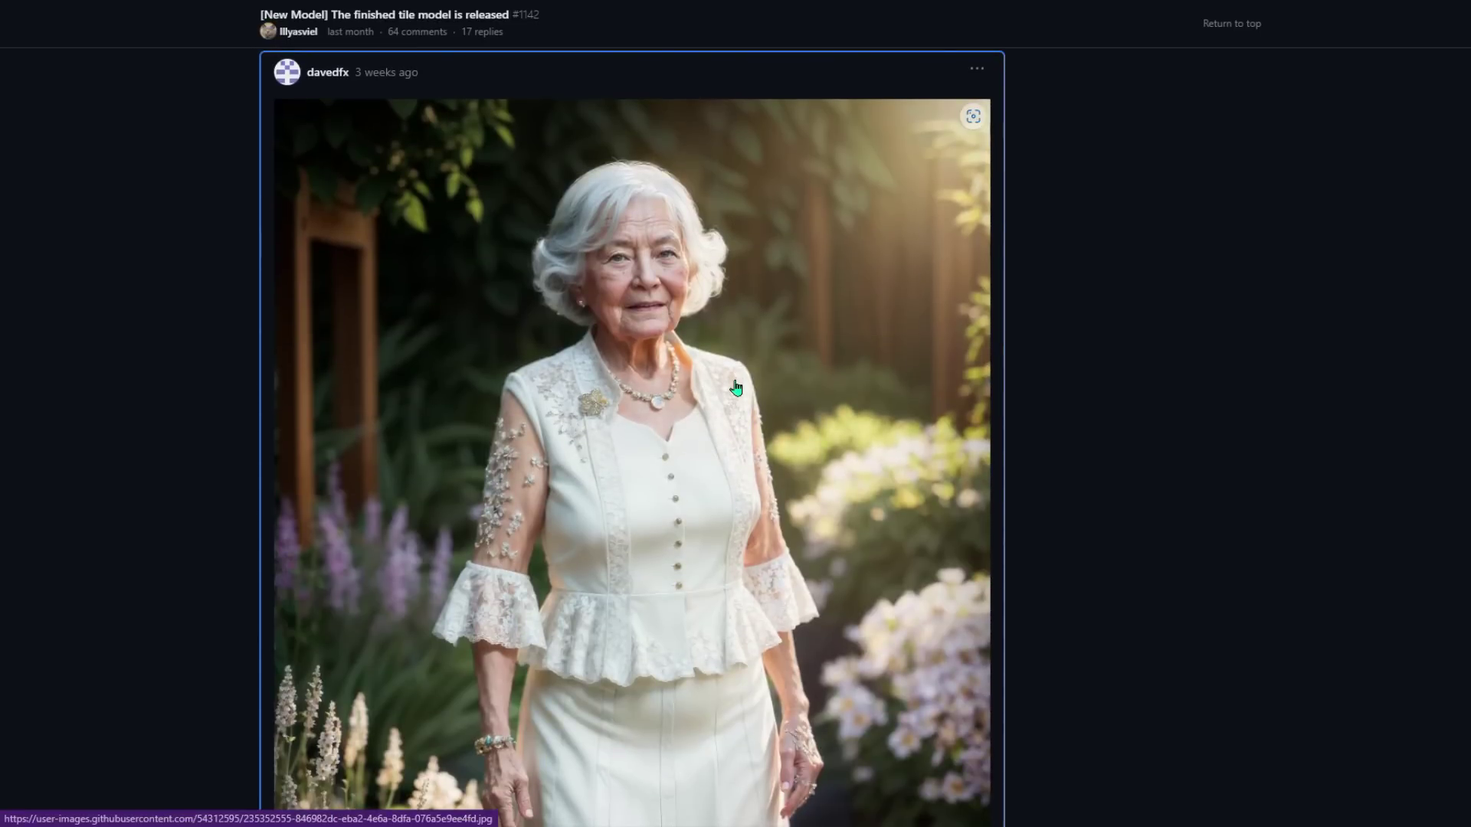
# Step: Examine the sample images and upscaling comments in the GitHub discussion about the finished tile model
pyautogui.scroll(-5, 736, 385)
pyautogui.scroll(-3, 736, 386)
pyautogui.scroll(8, 735, 387)
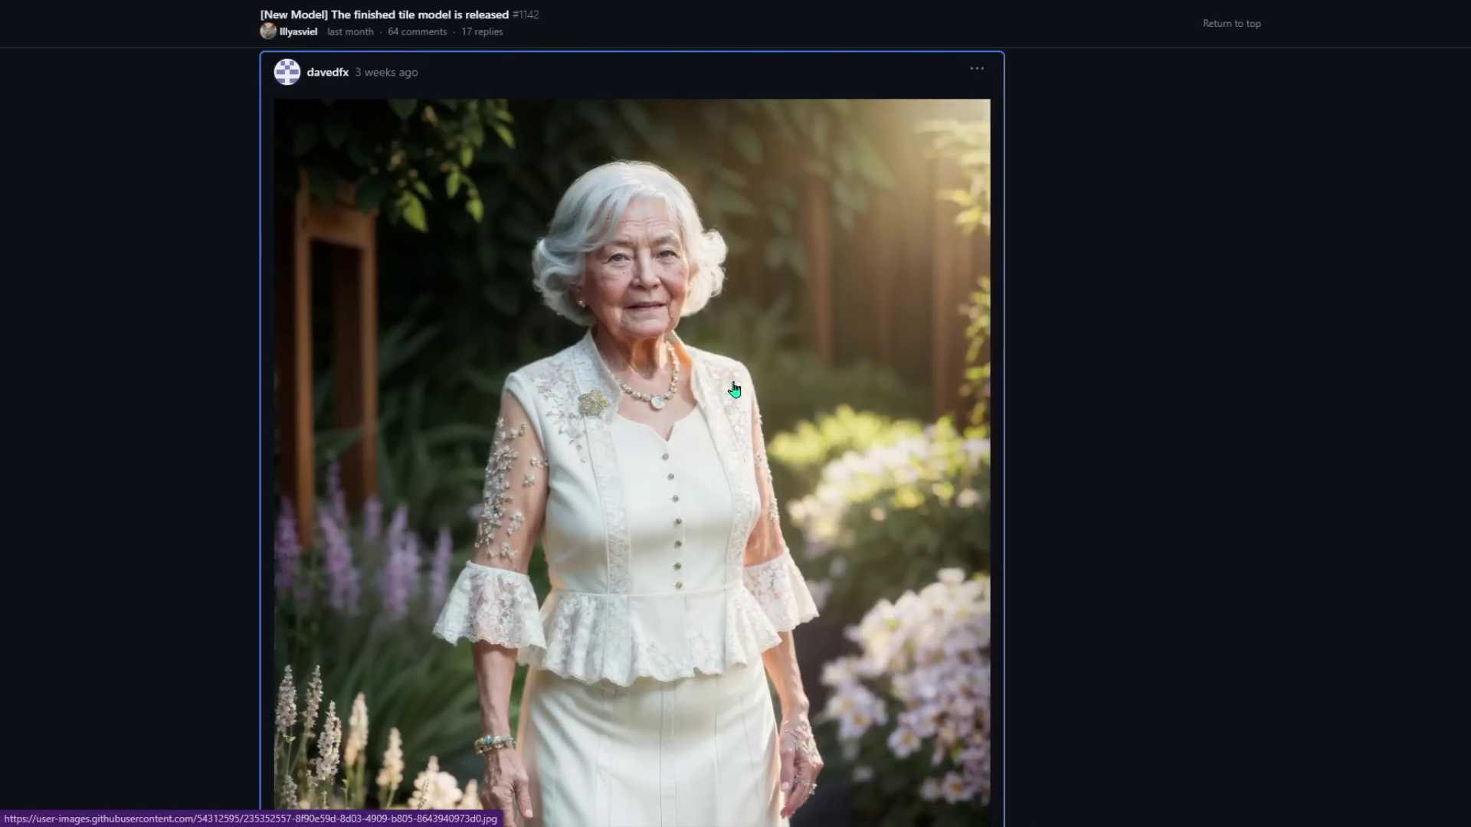
pyautogui.scroll(-10, 733, 390)
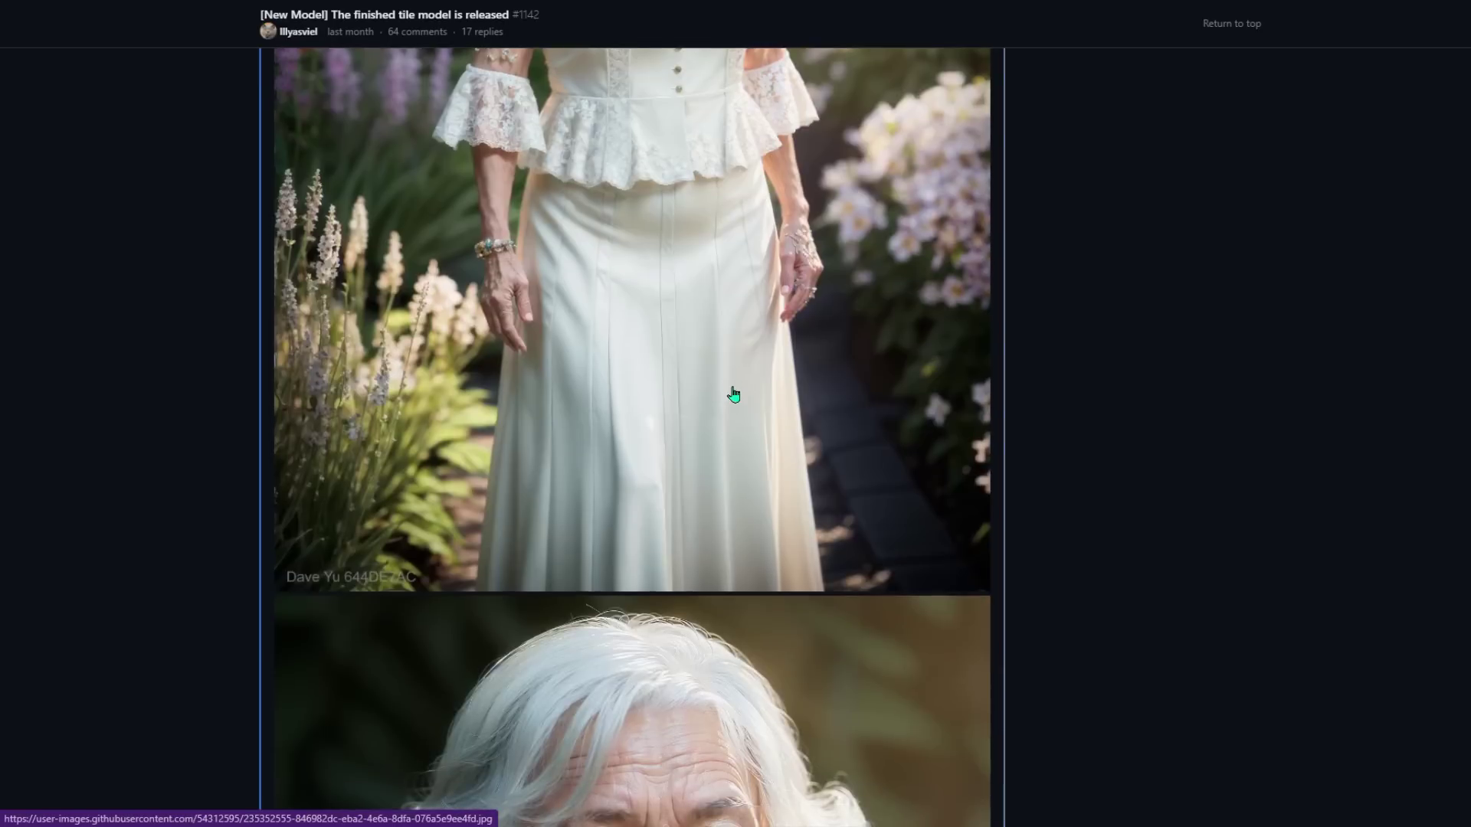
pyautogui.scroll(-15, 733, 398)
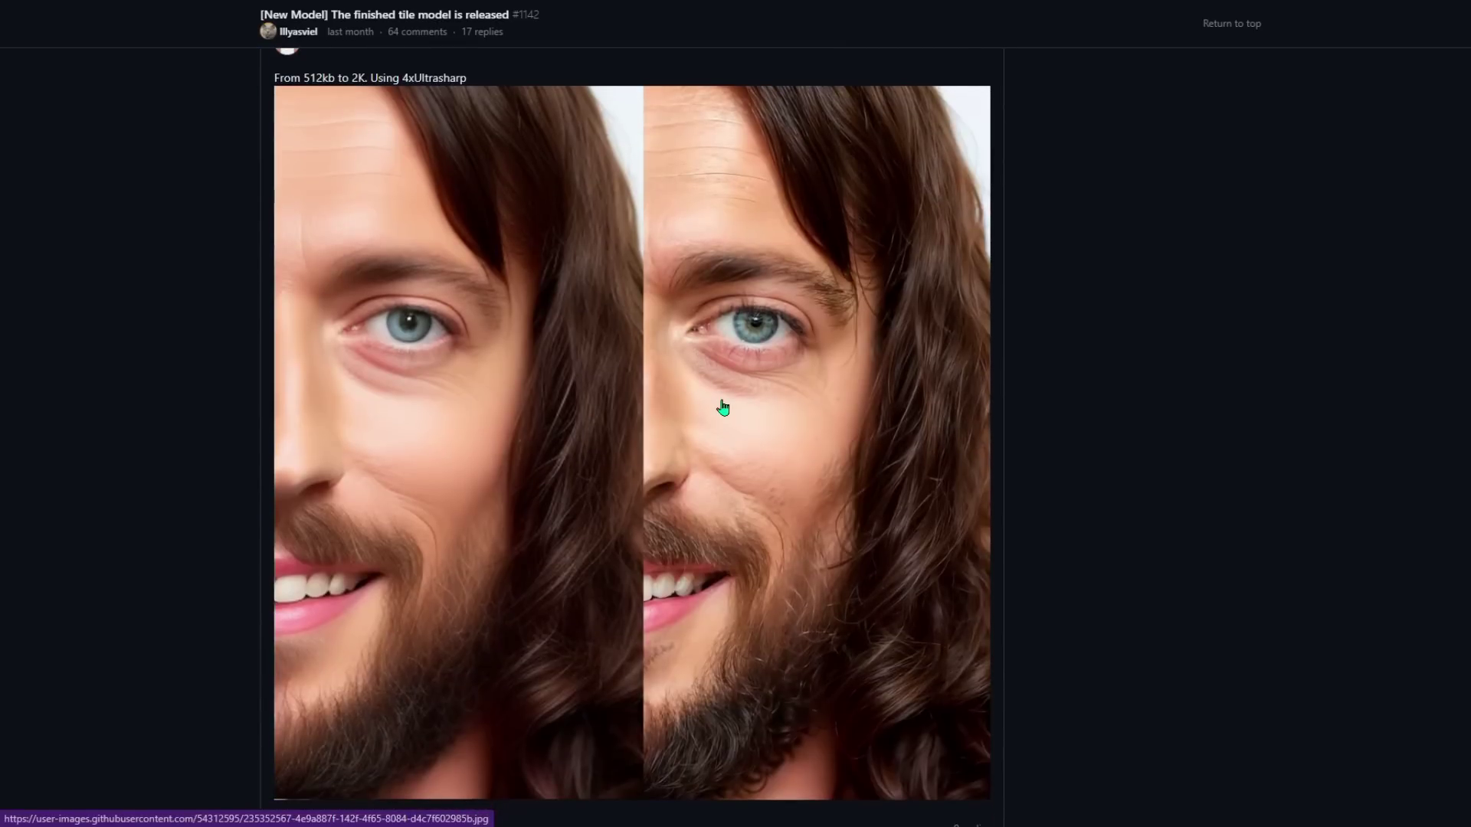
pyautogui.scroll(-10, 722, 407)
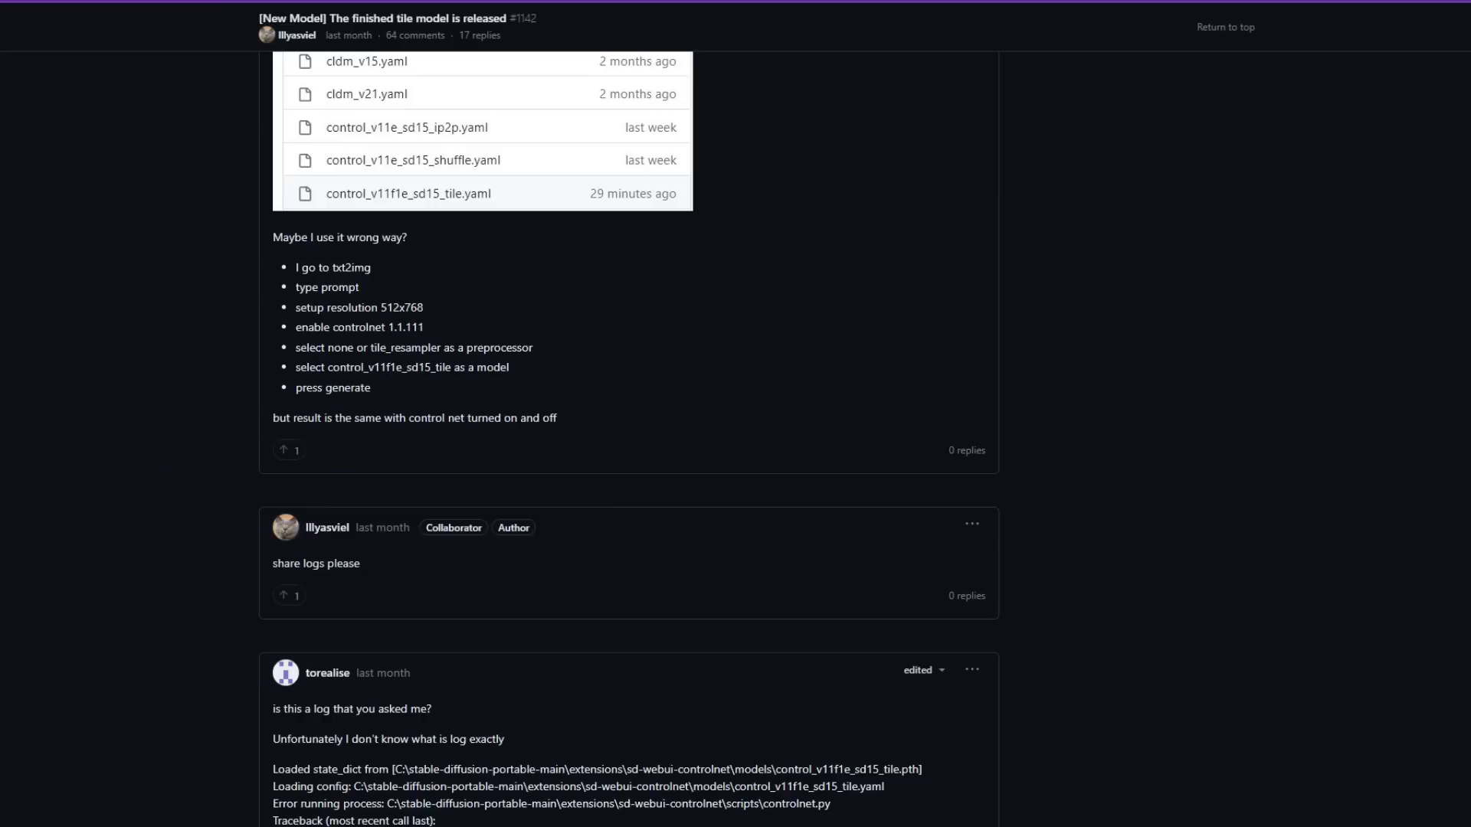
pyautogui.scroll(-20, 720, 414)
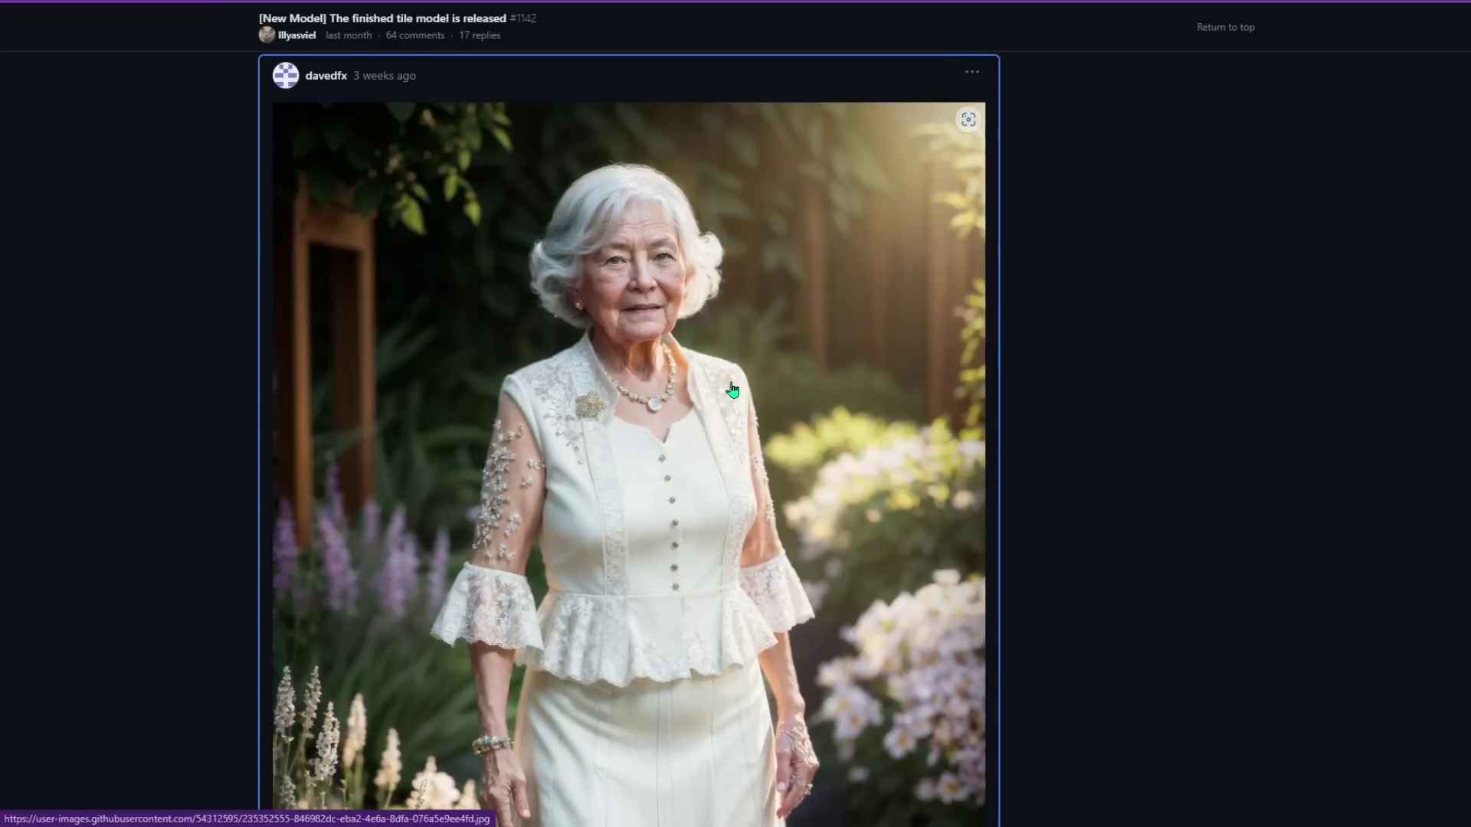
pyautogui.scroll(-10, 732, 390)
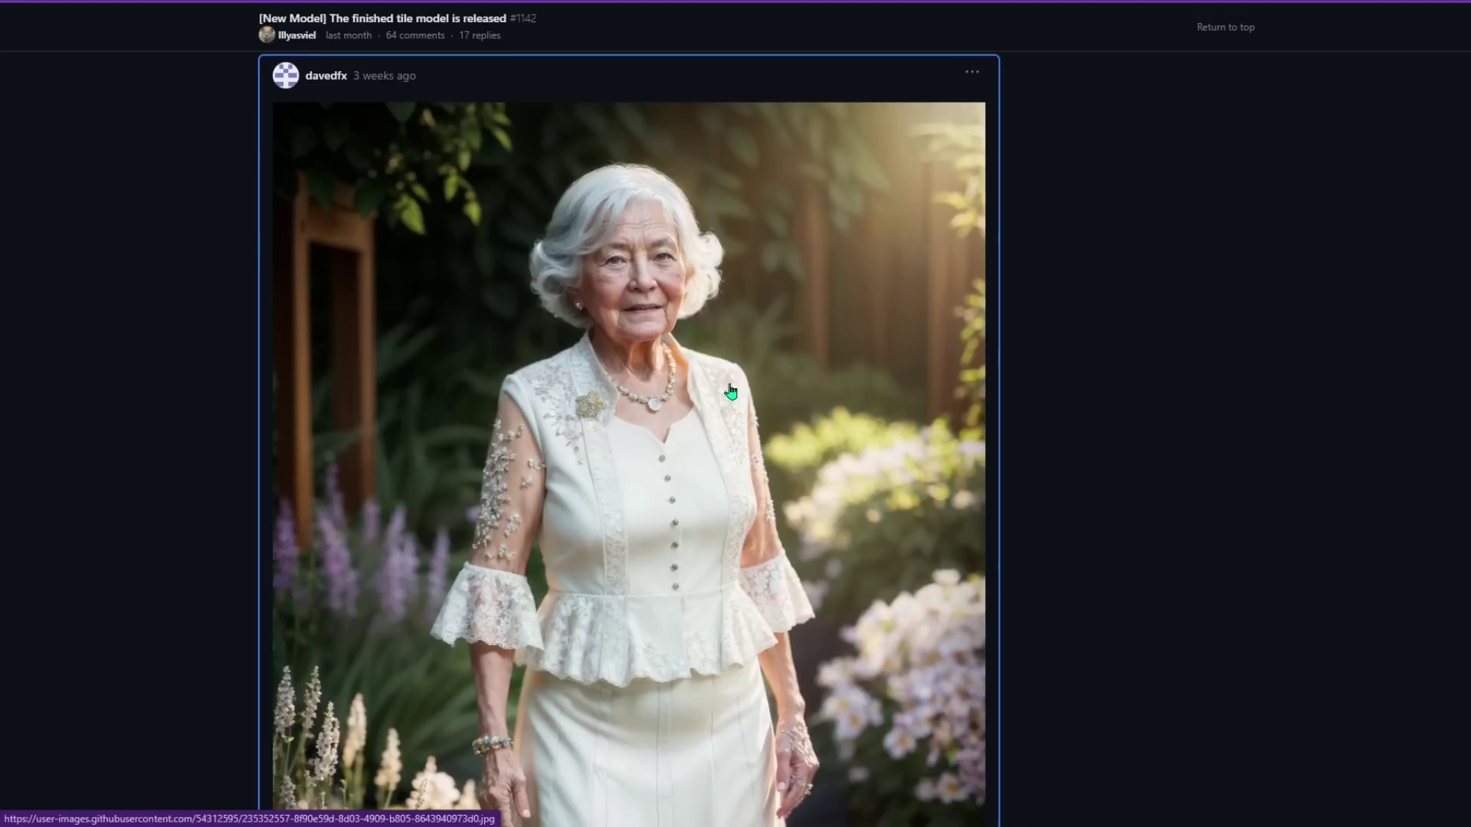
pyautogui.scroll(-10, 730, 393)
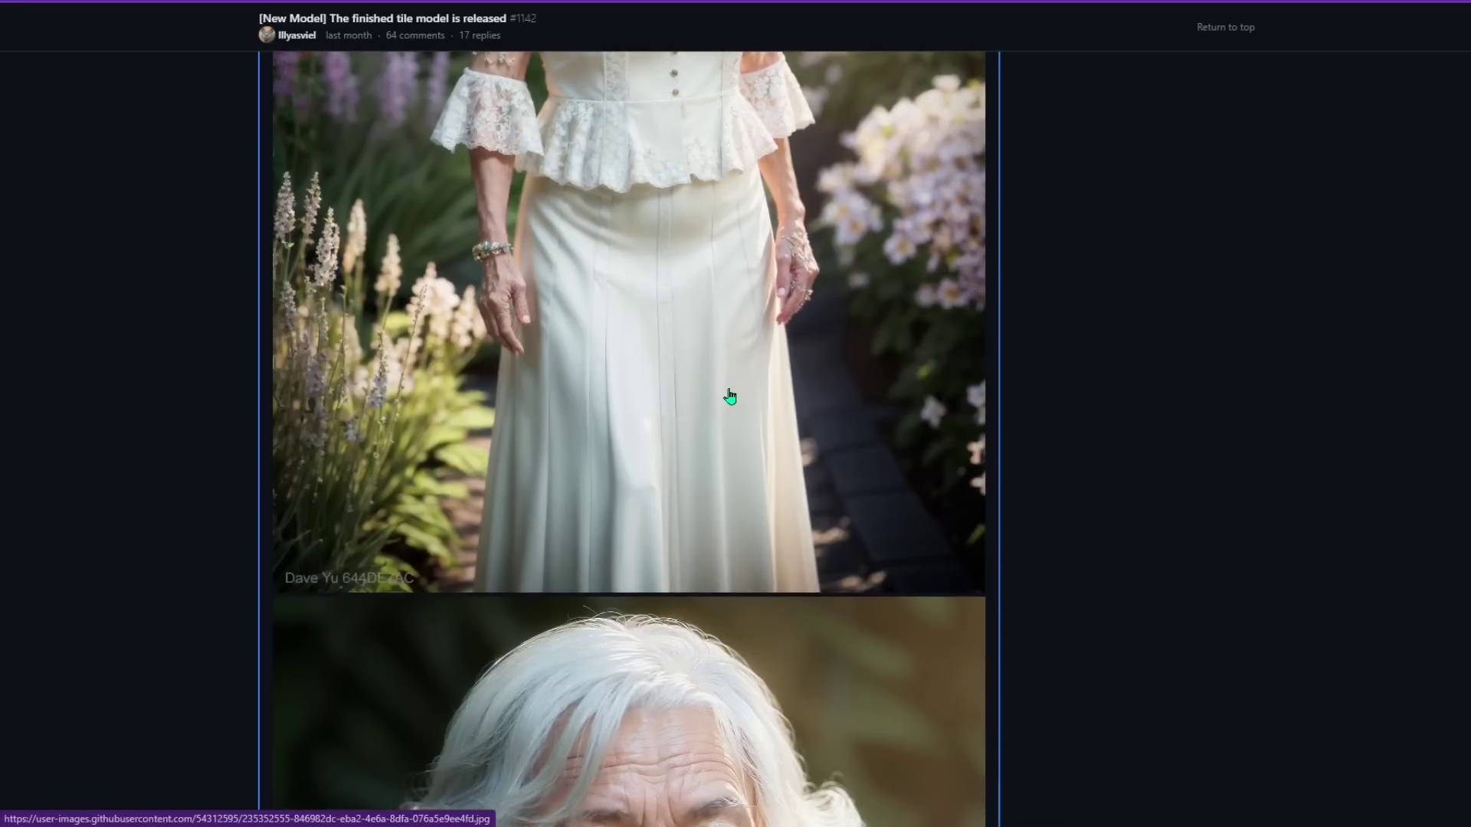
pyautogui.scroll(-10, 728, 399)
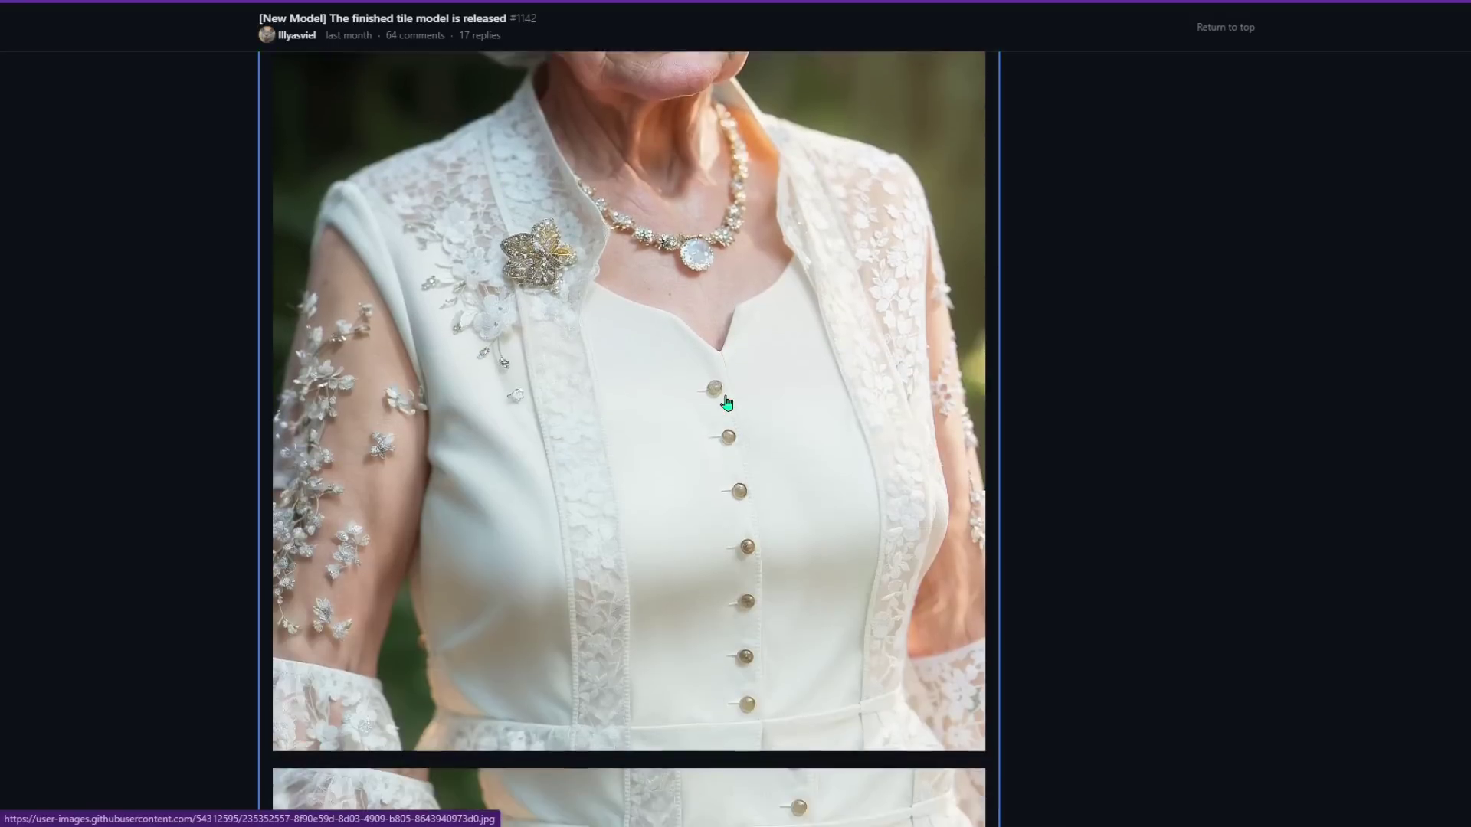
pyautogui.scroll(-6, 720, 410)
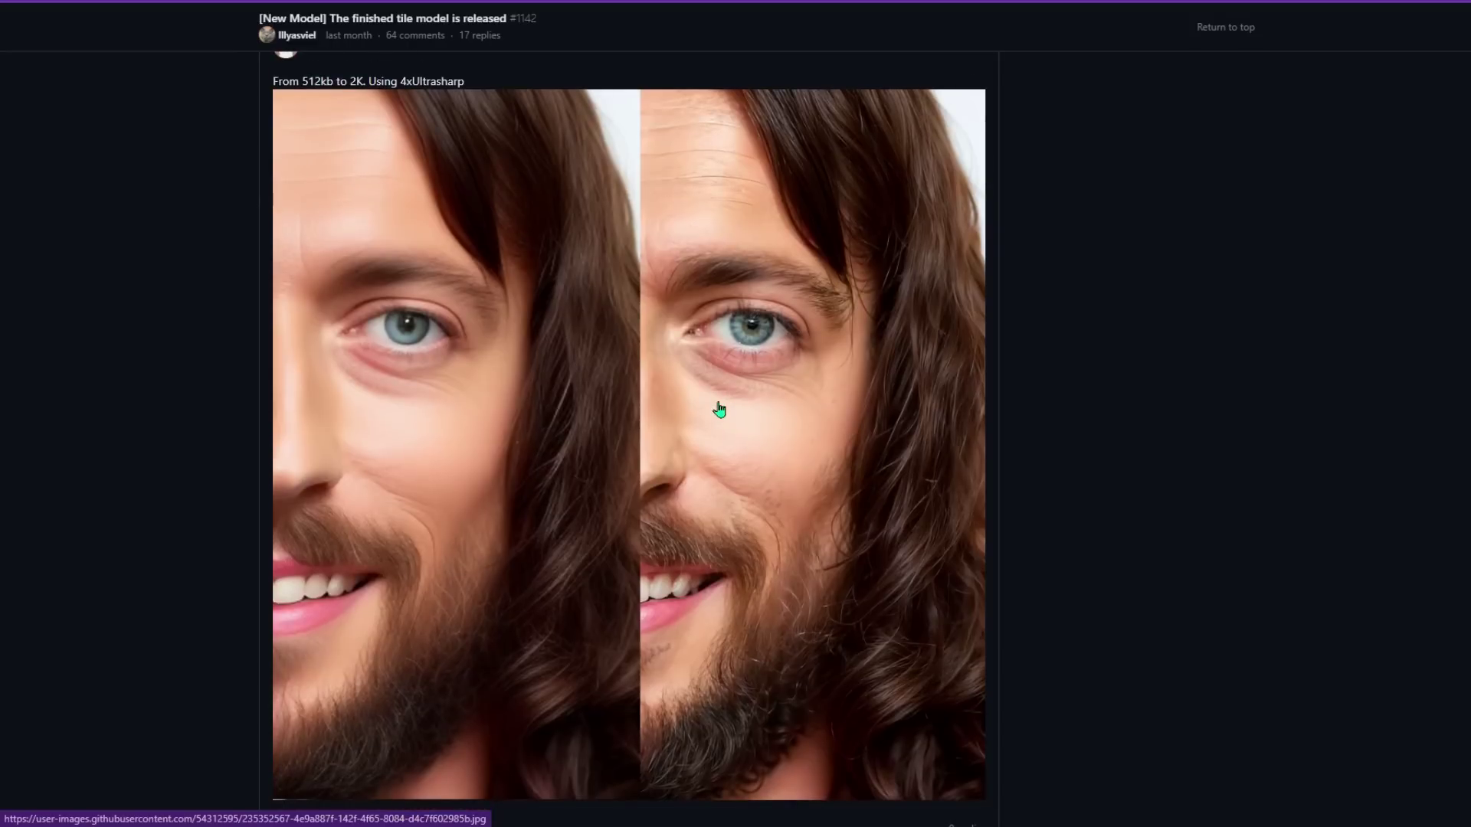
pyautogui.scroll(-15, 720, 410)
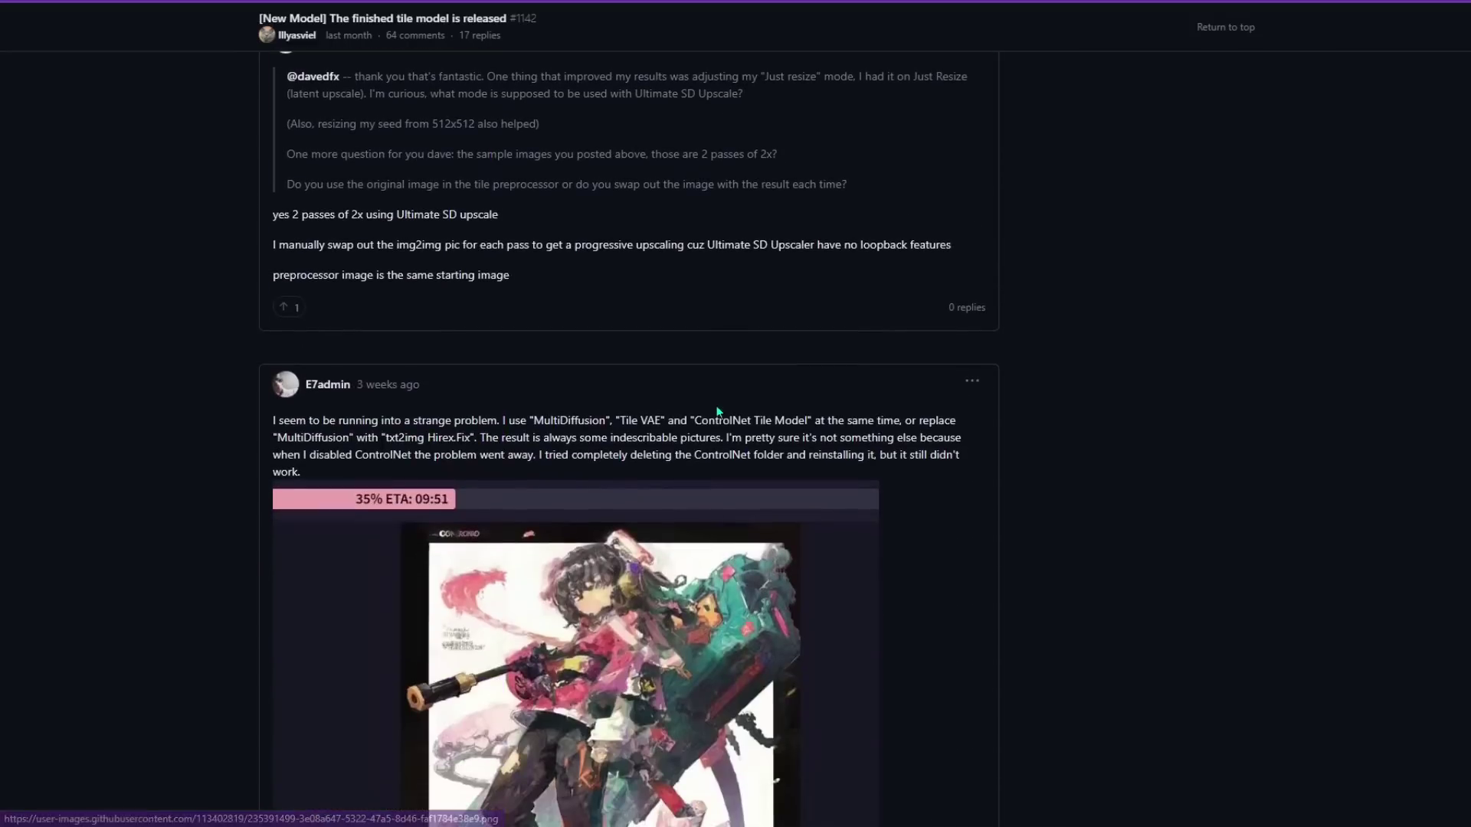
pyautogui.scroll(-4, 715, 406)
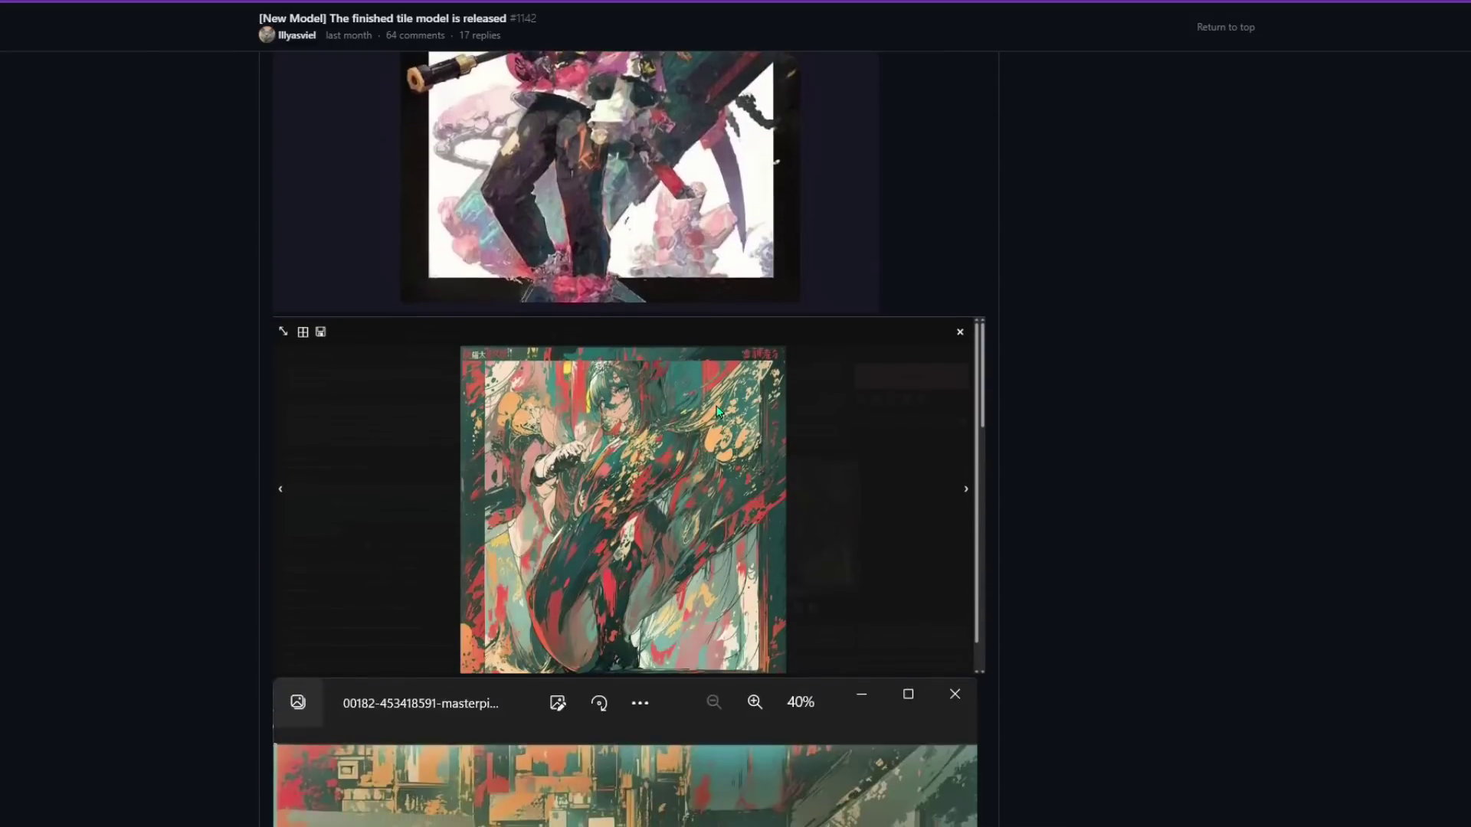
pyautogui.scroll(-5, 717, 409)
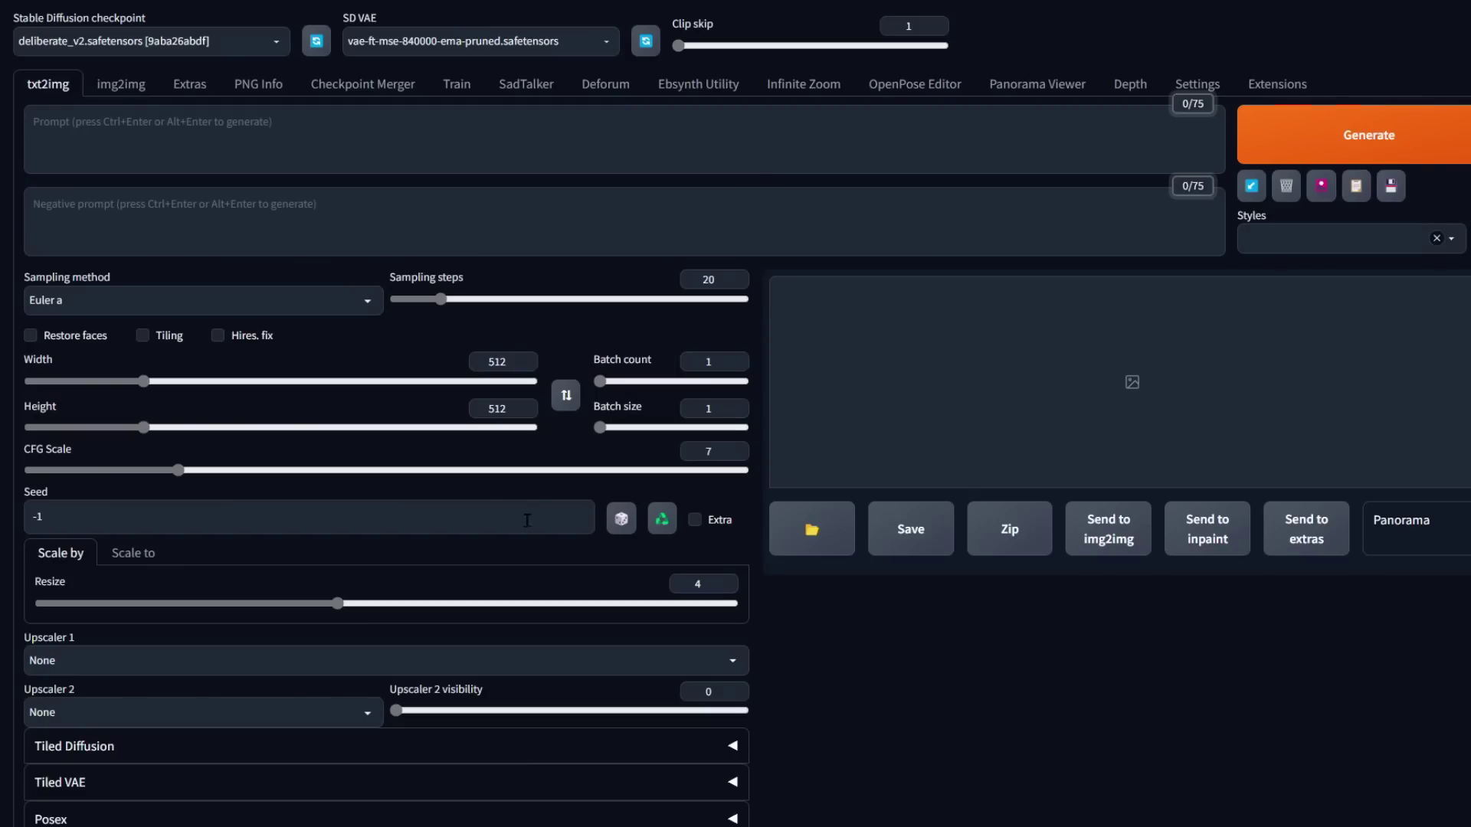
# Step: Load the list of available extensions in the Stable Diffusion web UI, search for "ultimate" and install Ultimate SD Upscale
pyautogui.click(1299, 90)
pyautogui.click(144, 124)
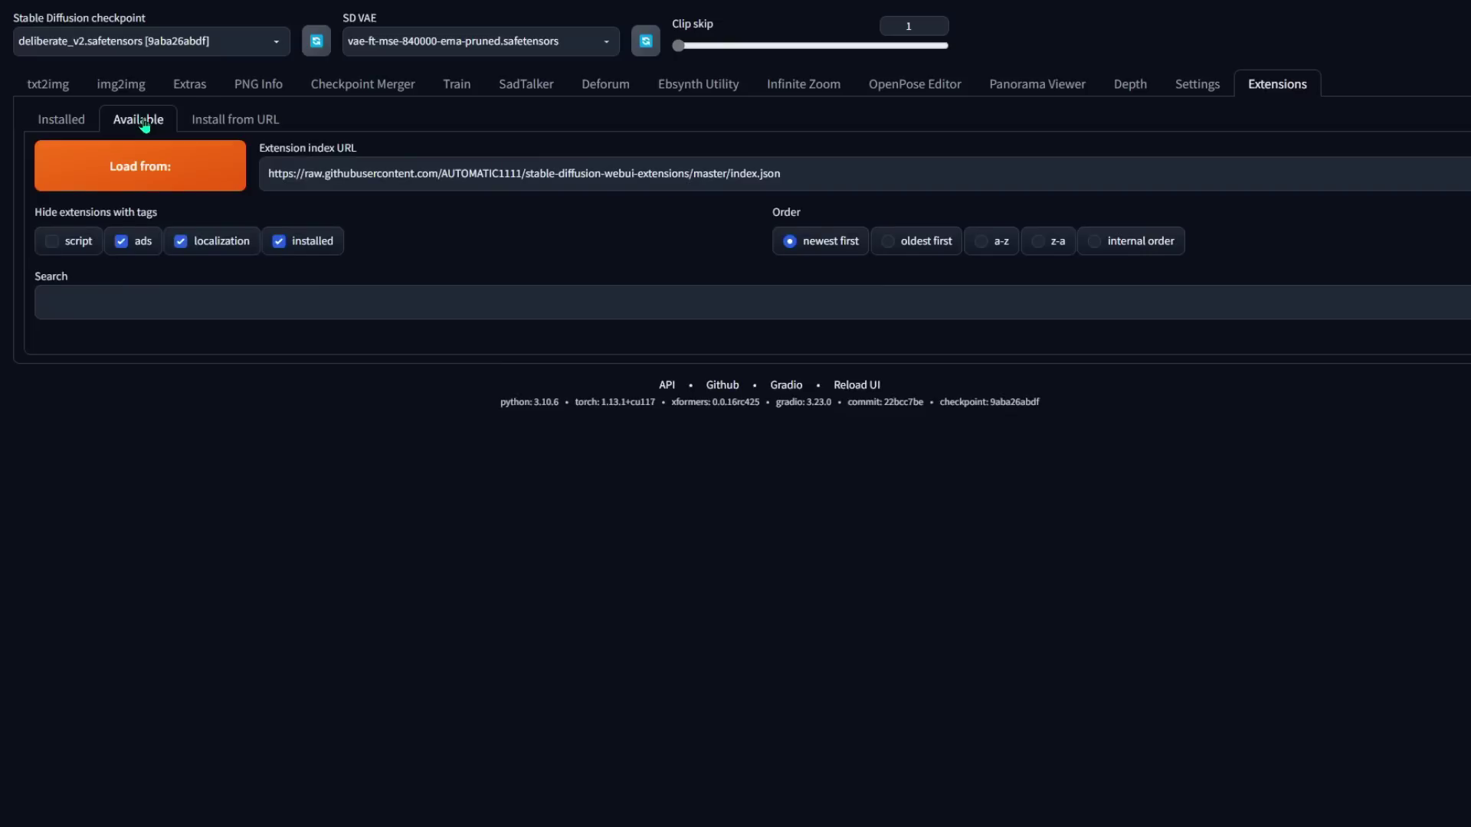
pyautogui.click(160, 174)
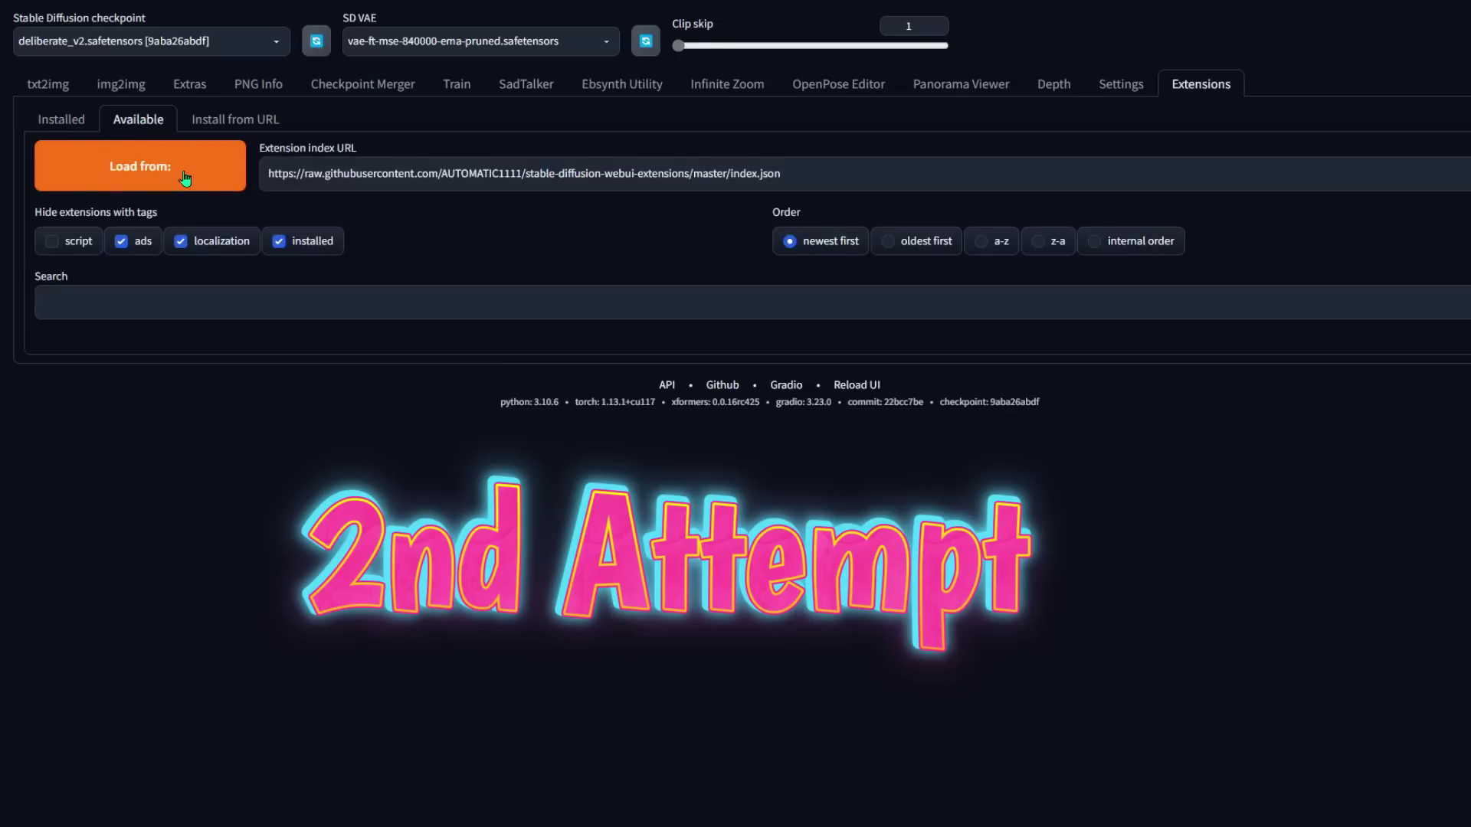
pyautogui.click(175, 176)
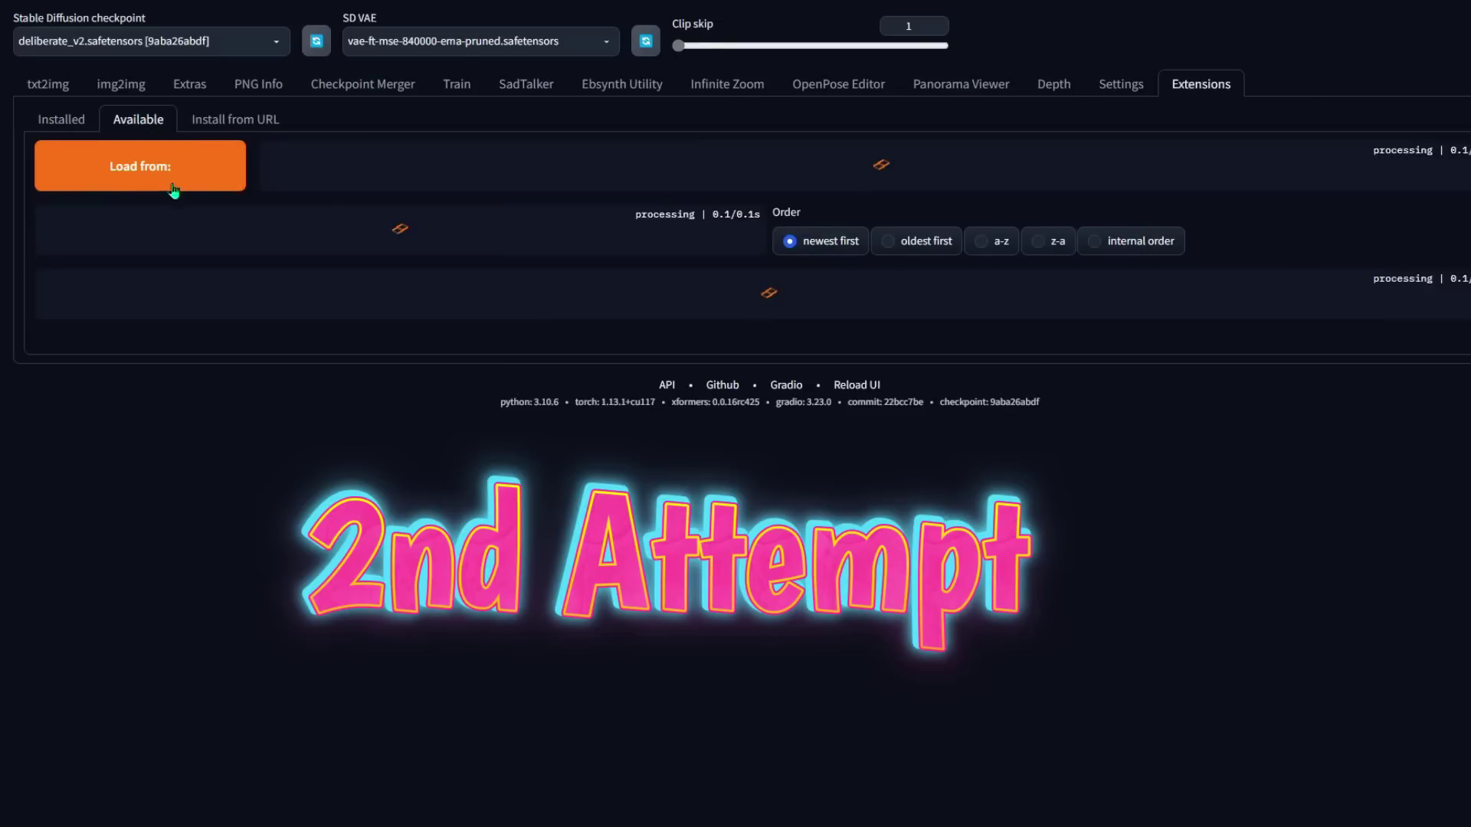
pyautogui.click(75, 335)
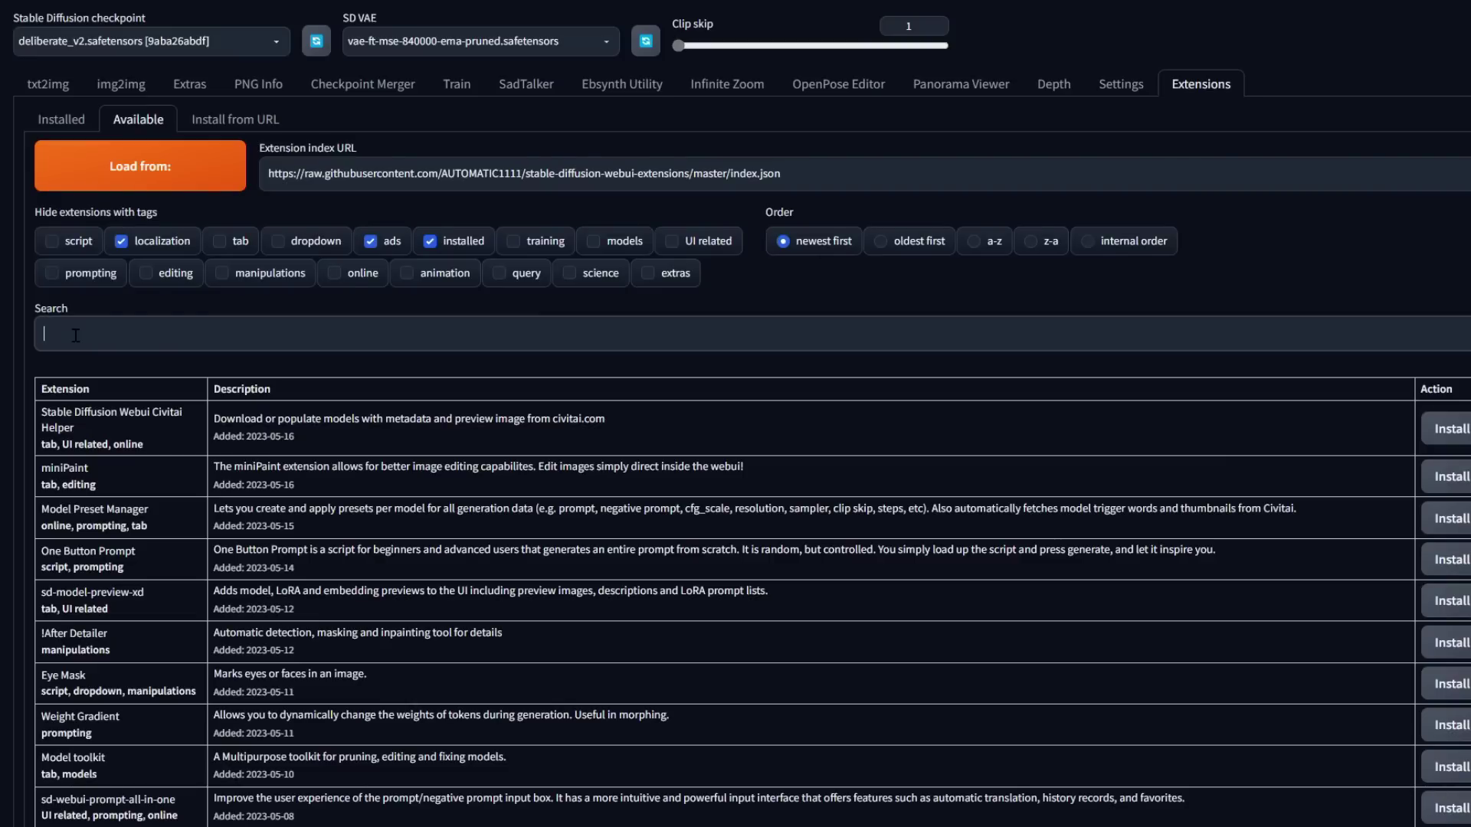
pyautogui.write('ultimate')
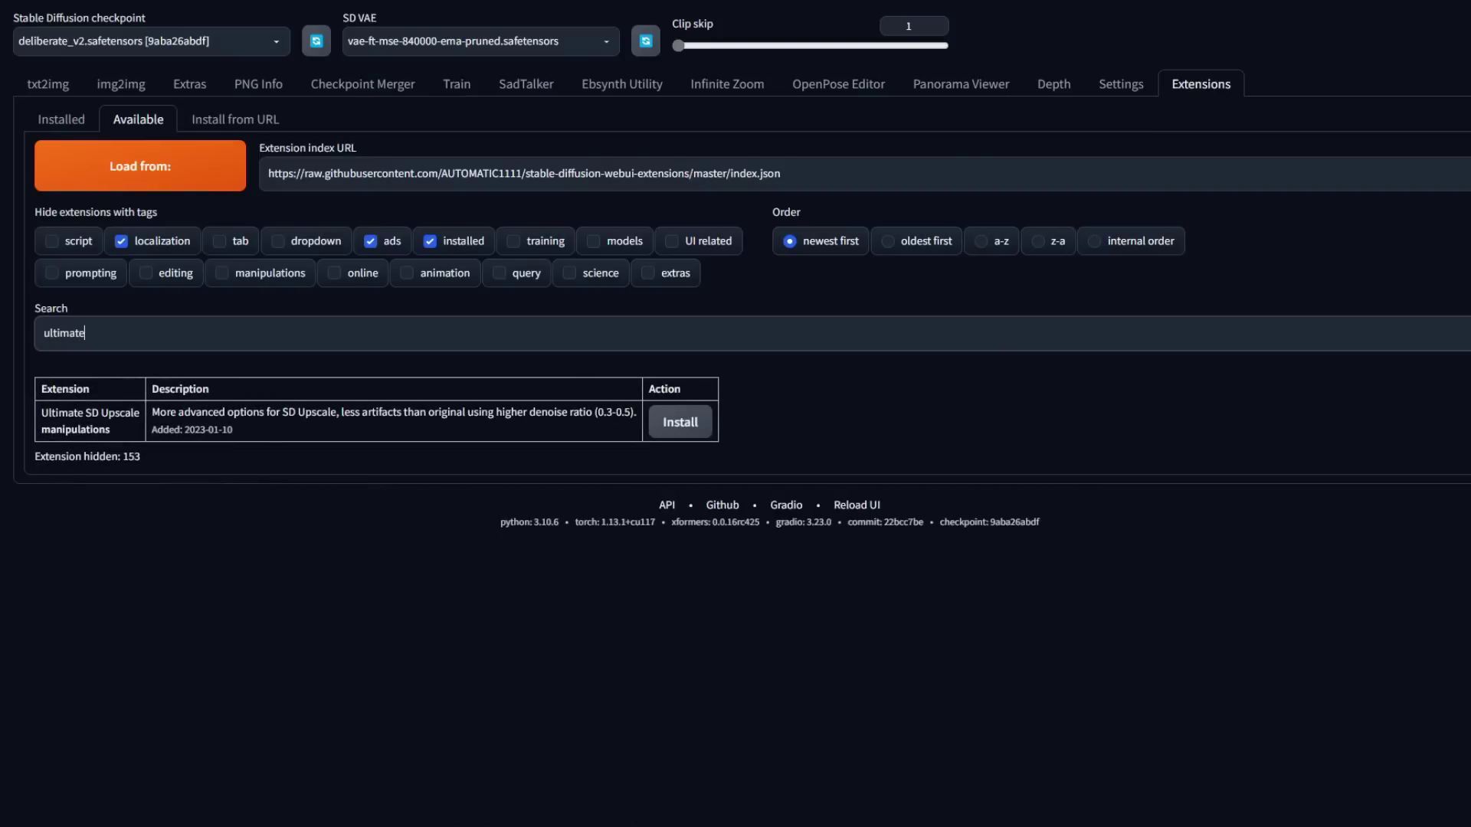
pyautogui.click(684, 422)
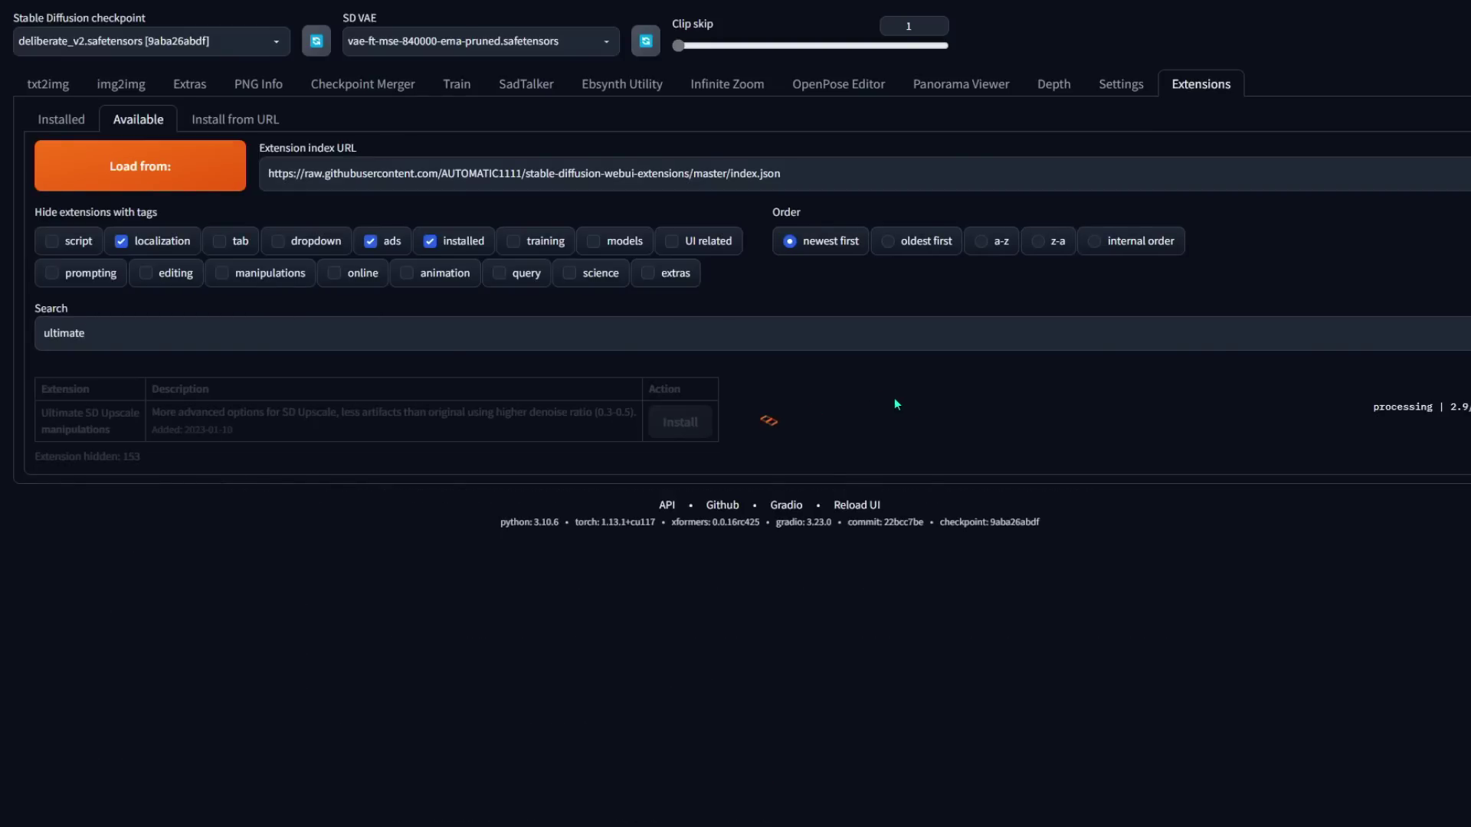
# Step: Check the installed extensions, including ultimate-upscale-for-automatic1111, for updates, and apply the changes with a UI restart
pyautogui.click(67, 127)
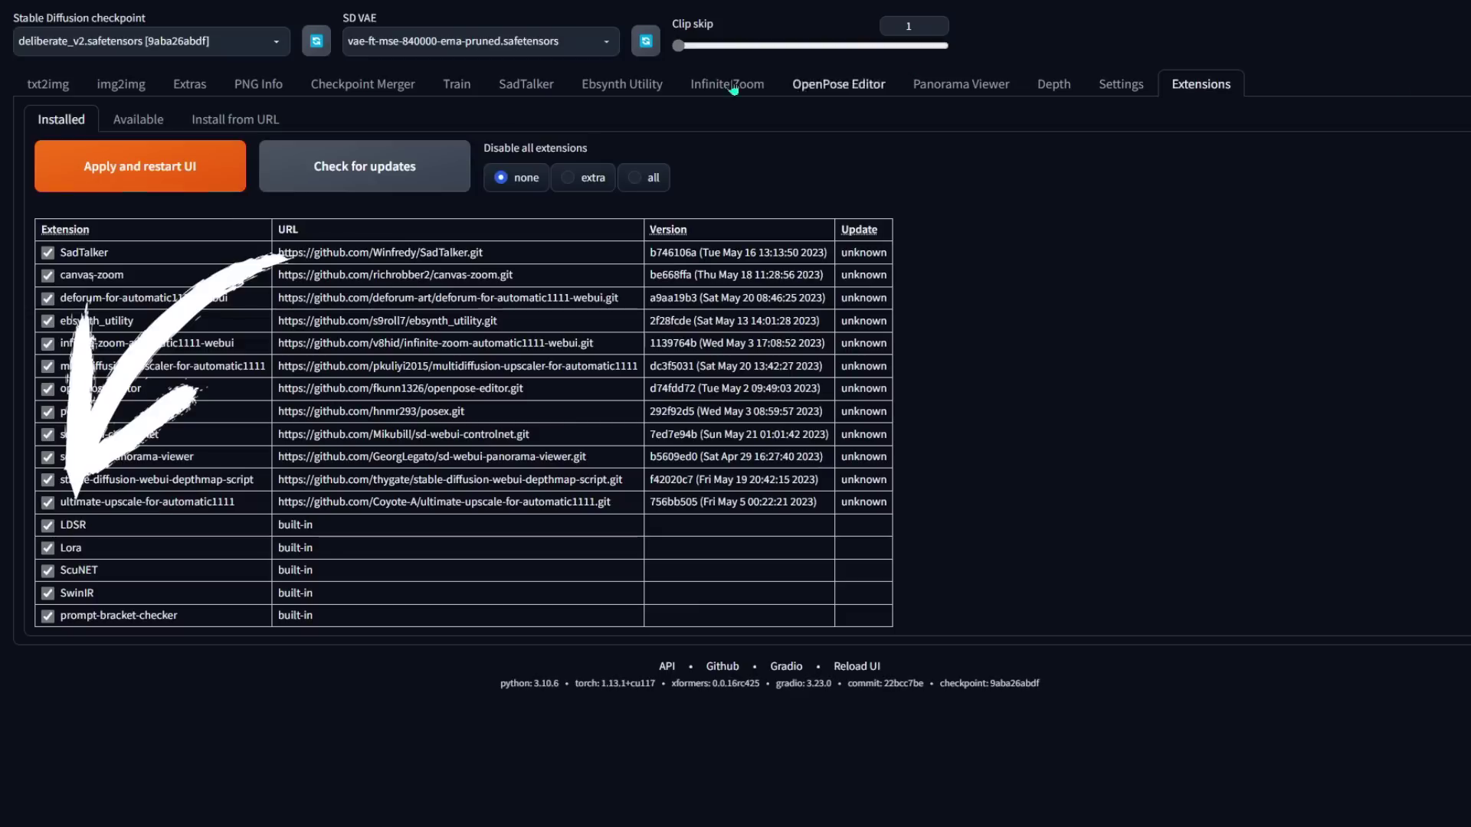
pyautogui.click(429, 167)
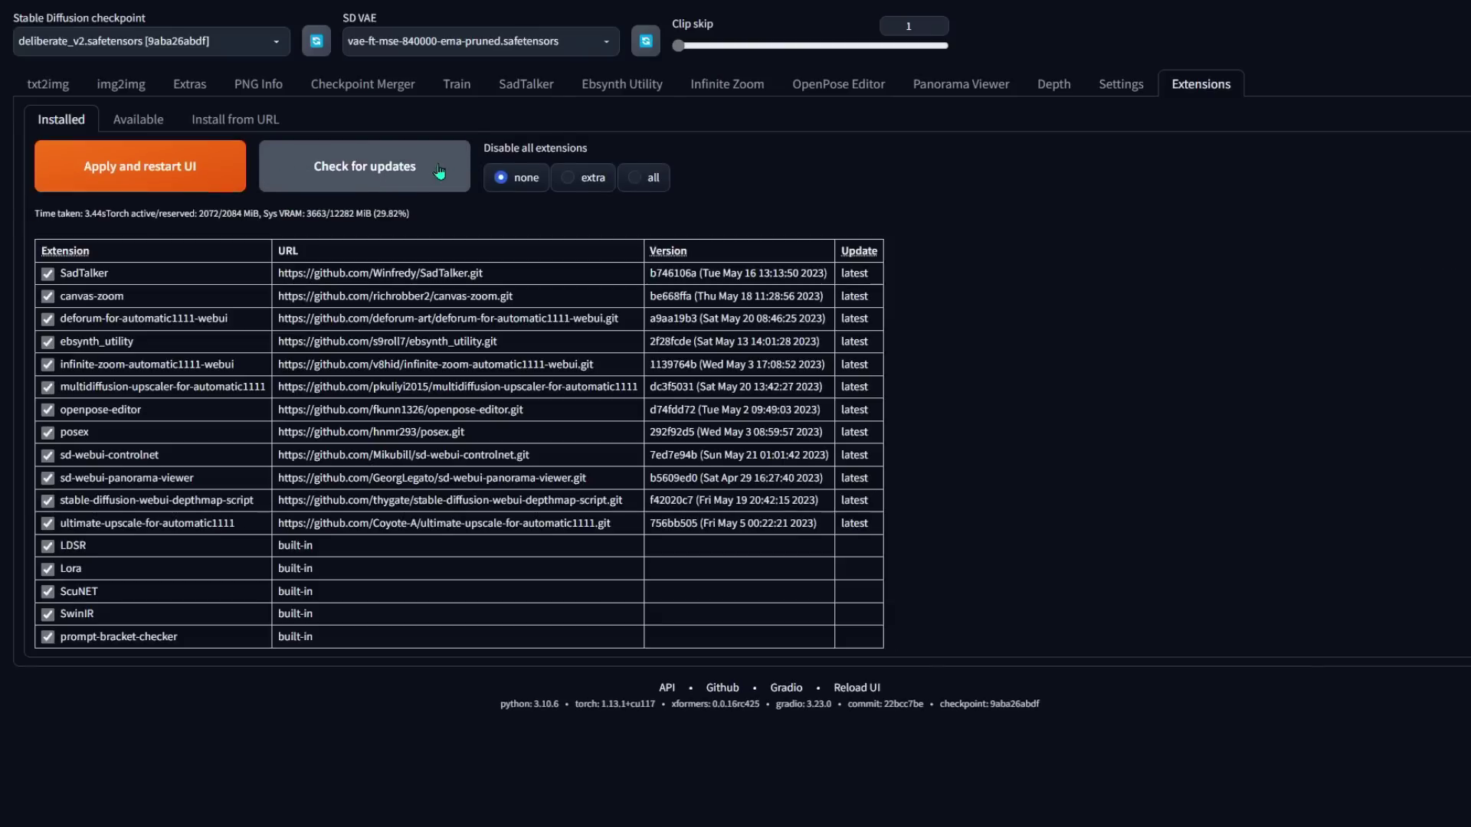
pyautogui.click(203, 204)
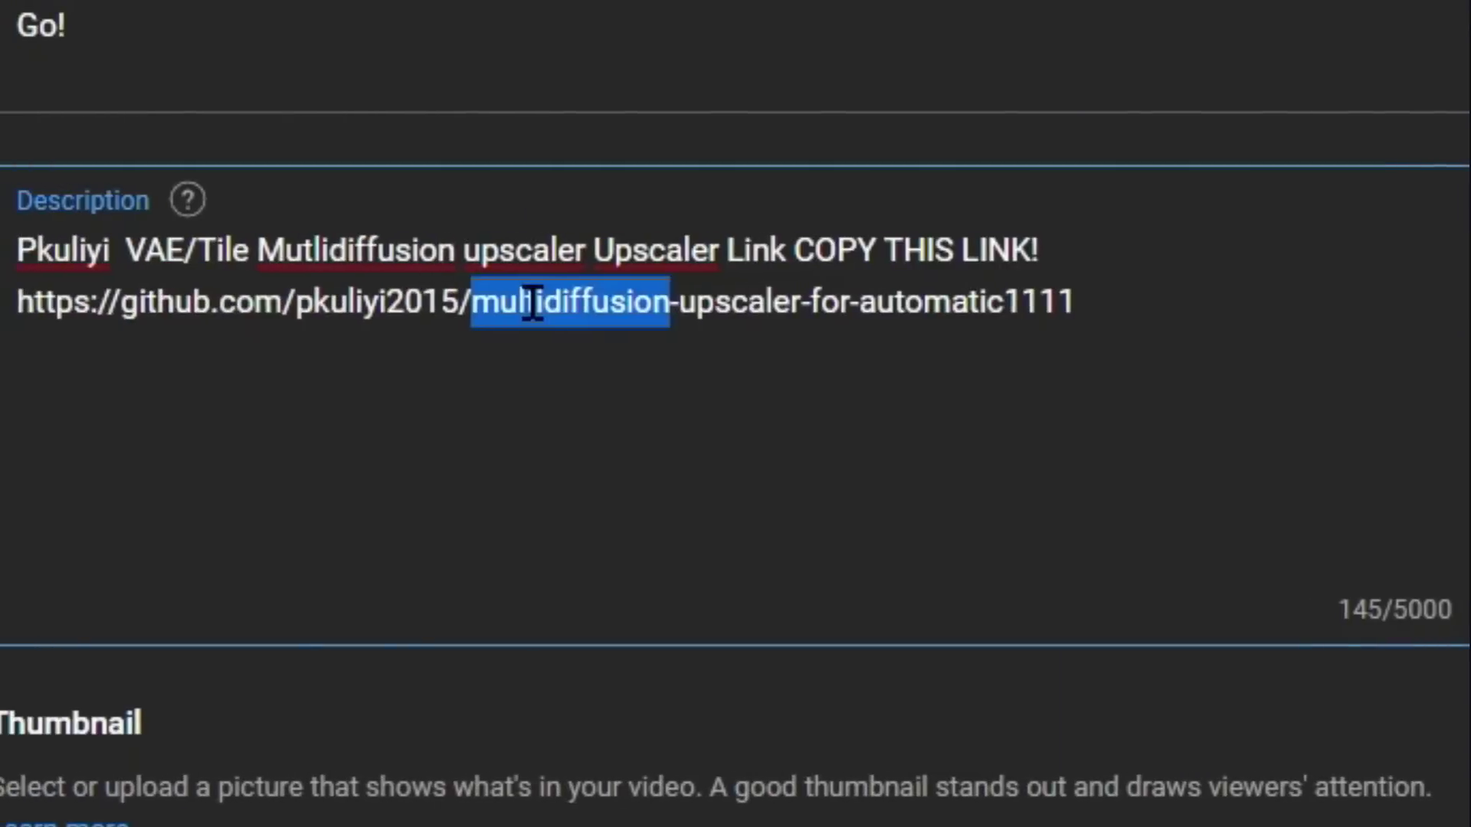
# Step: Copy the multidiffusion-upscaler-for-automatic1111 link from the video description, and the HTTPS clone link from the sd-webui-controlnet GitHub repository
pyautogui.tripleClick(535, 303)
pyautogui.rightClick(534, 307)
pyautogui.click(681, 550)
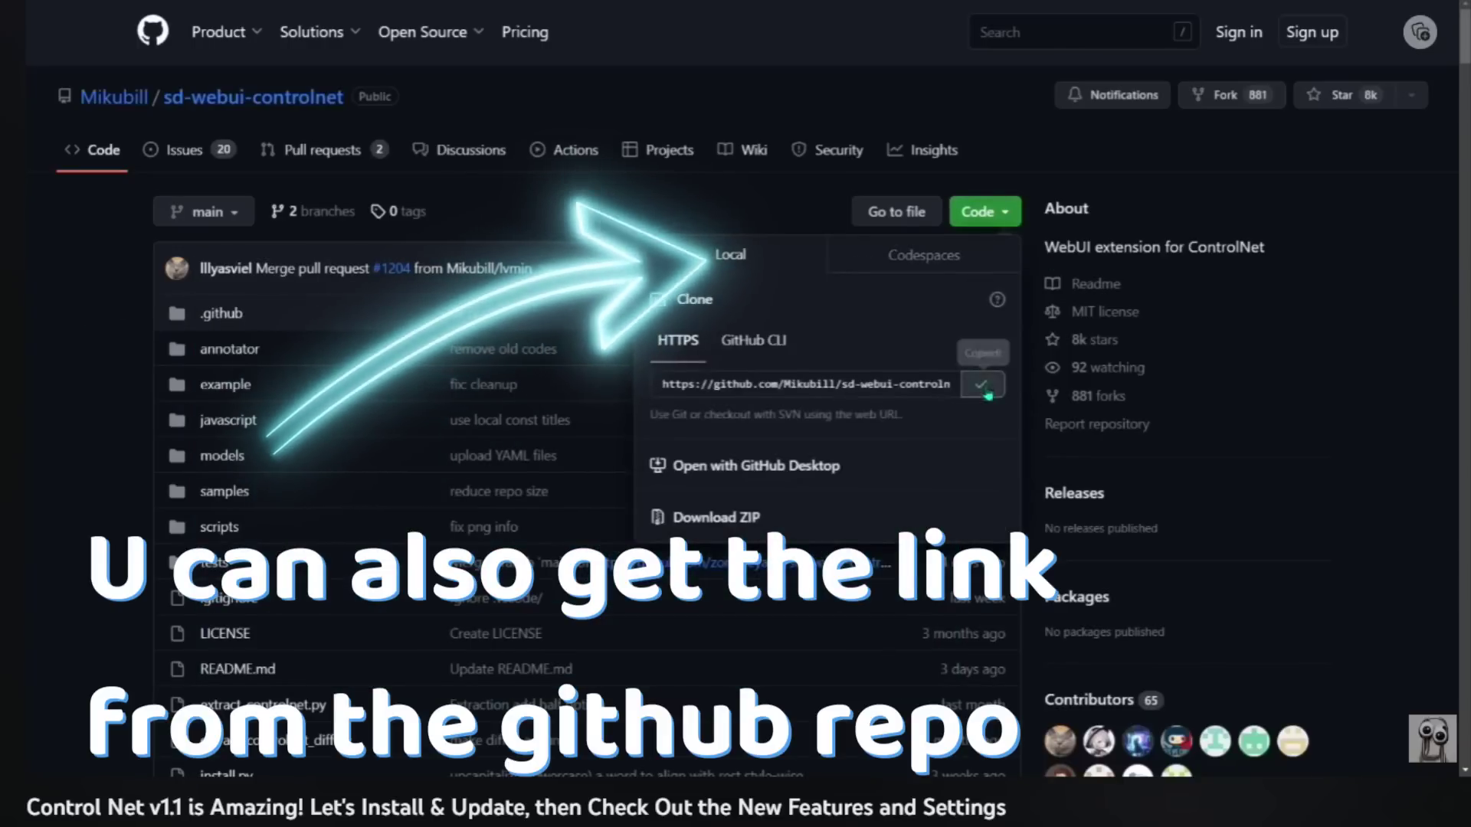
pyautogui.click(982, 385)
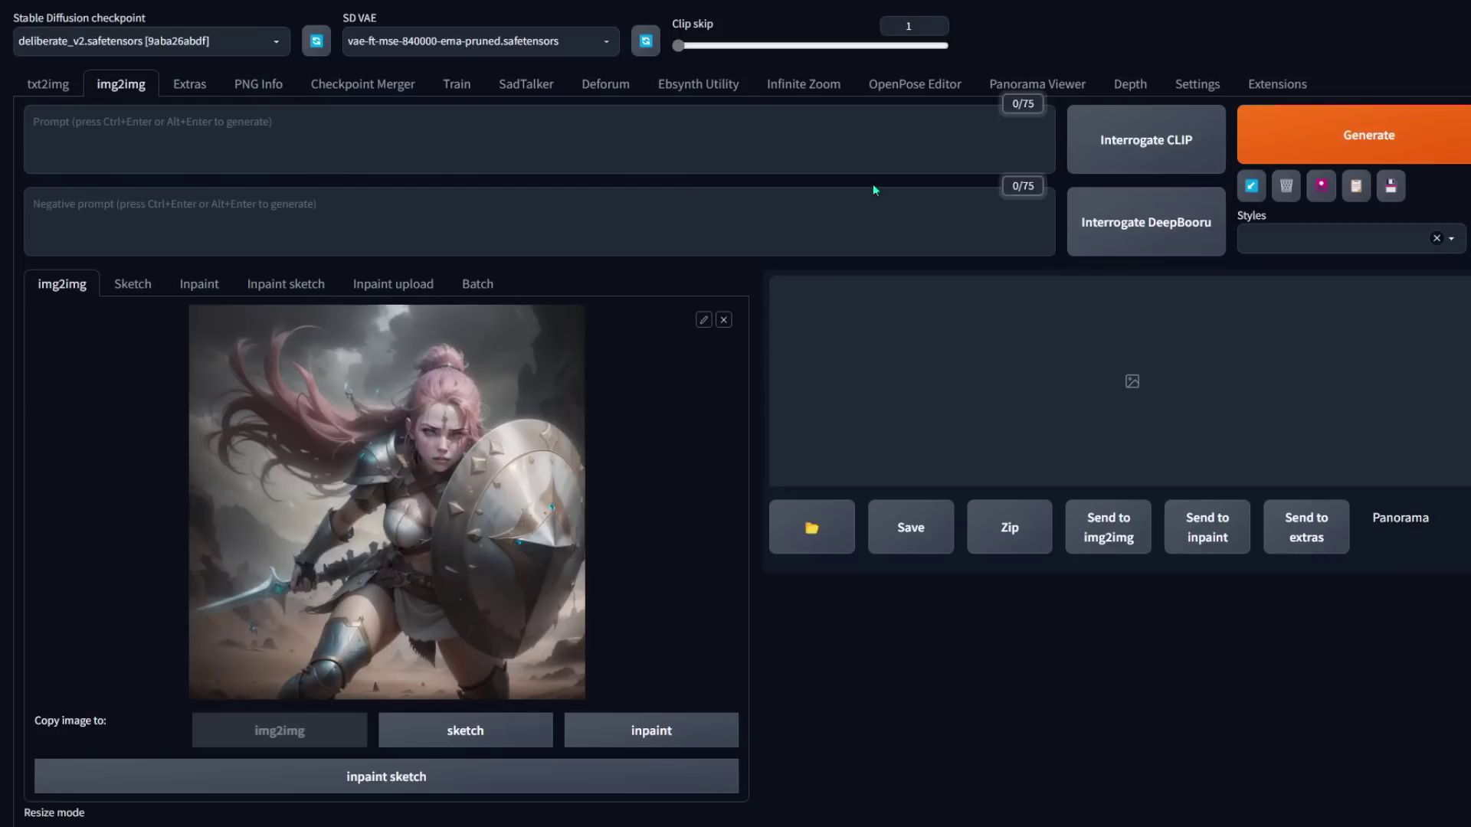
pyautogui.click(1272, 88)
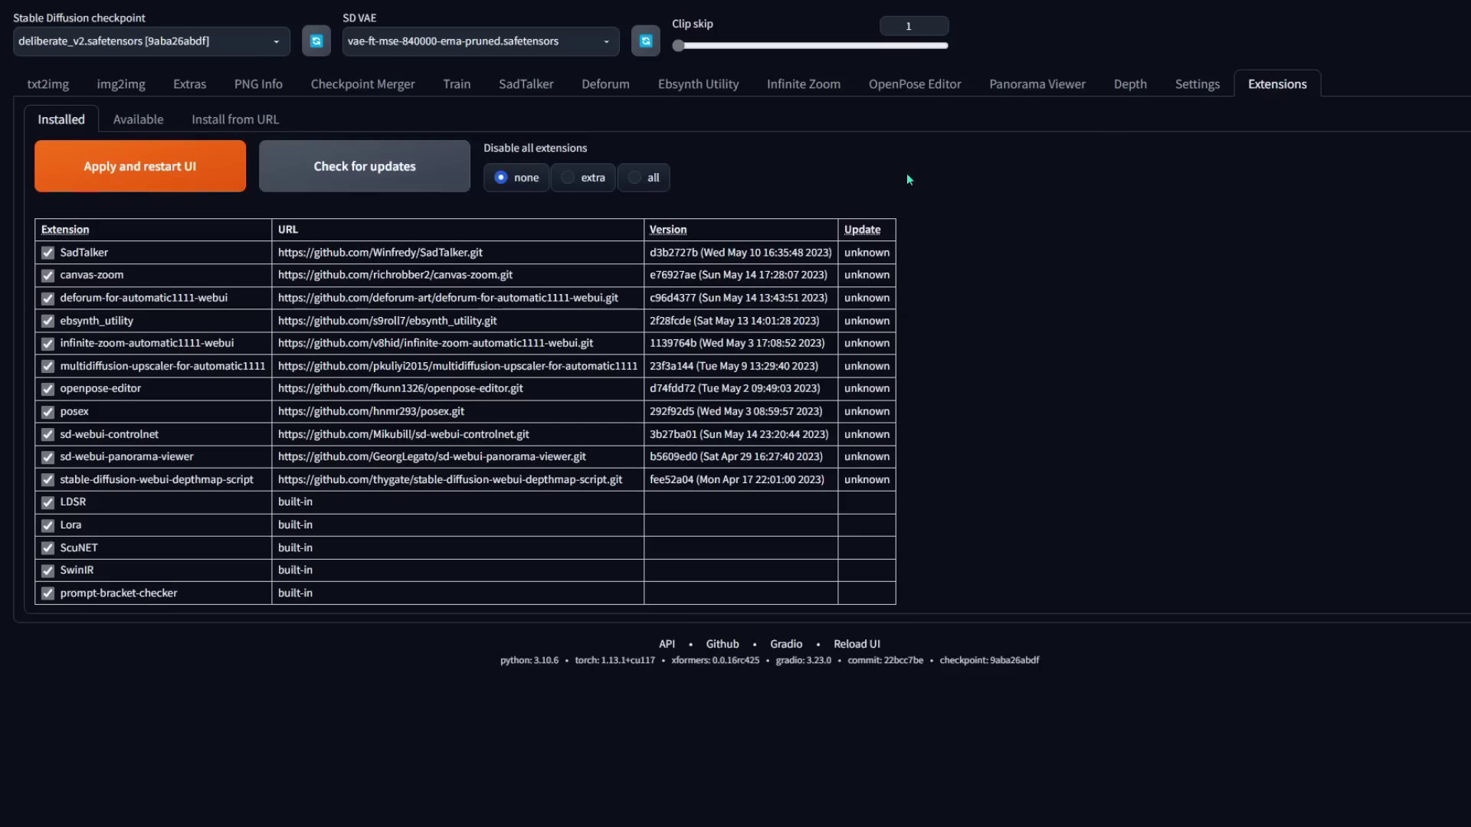
pyautogui.click(250, 124)
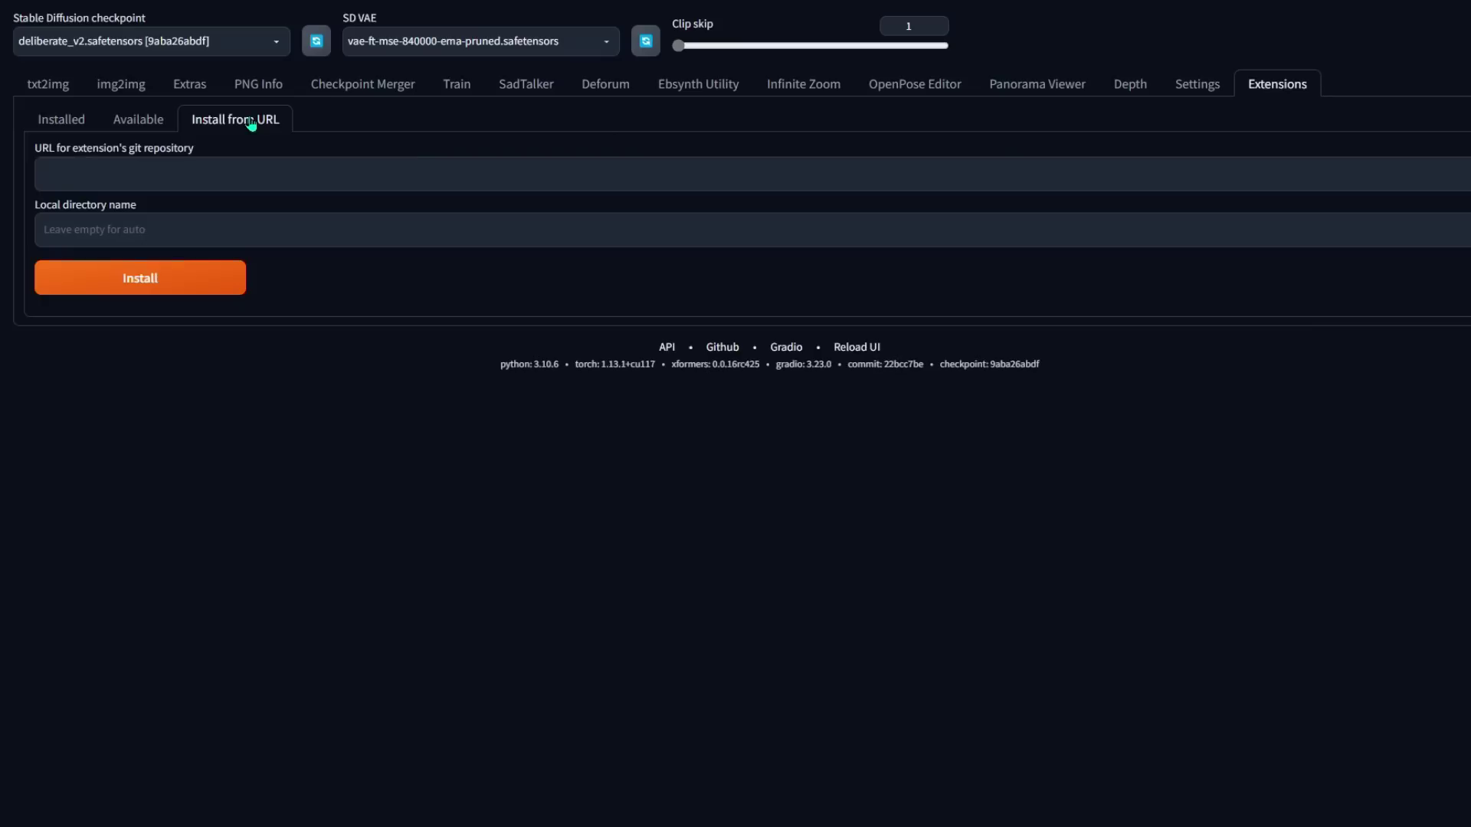
pyautogui.click(242, 174)
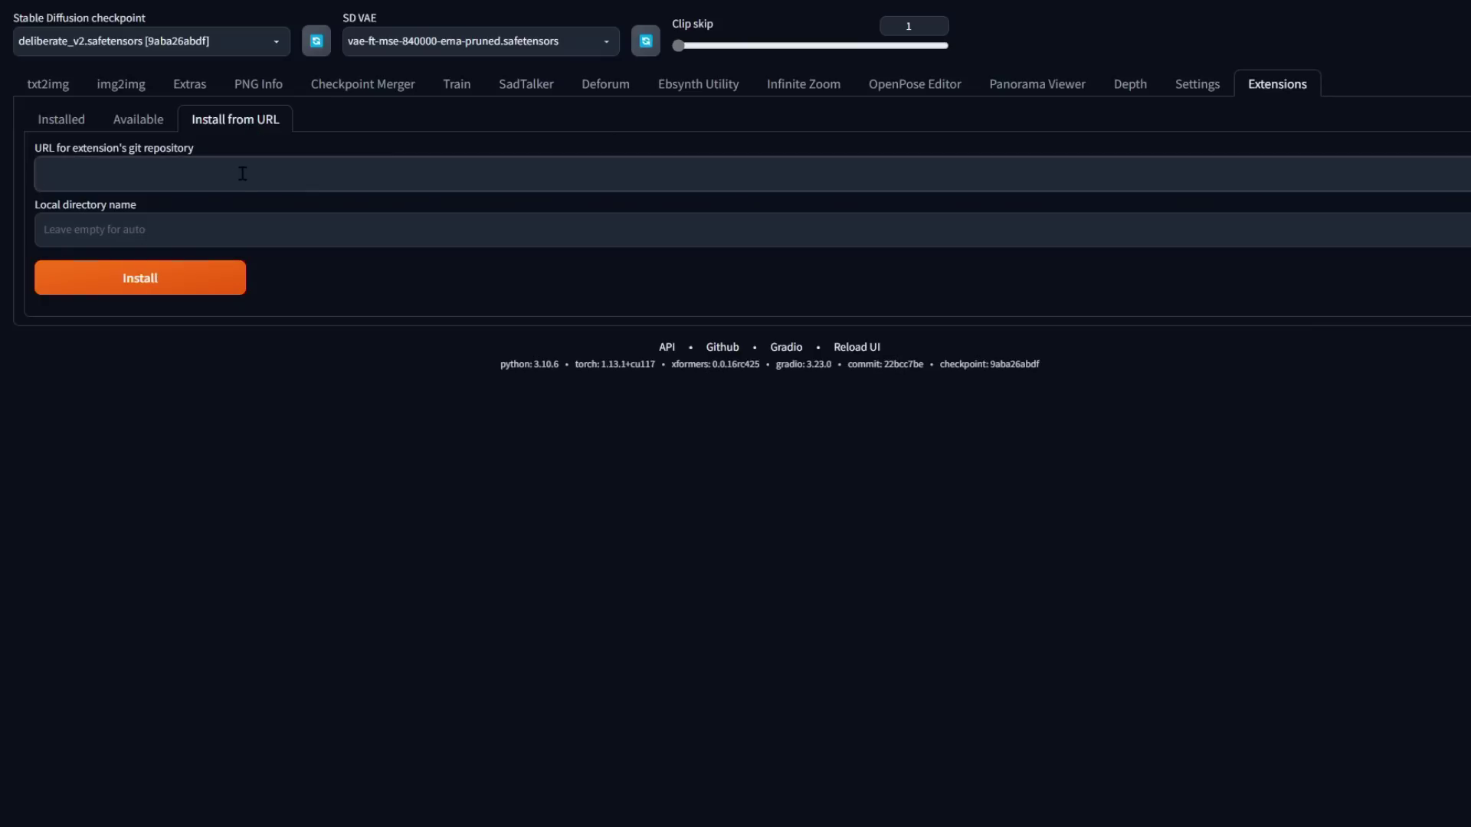
pyautogui.rightClick(242, 174)
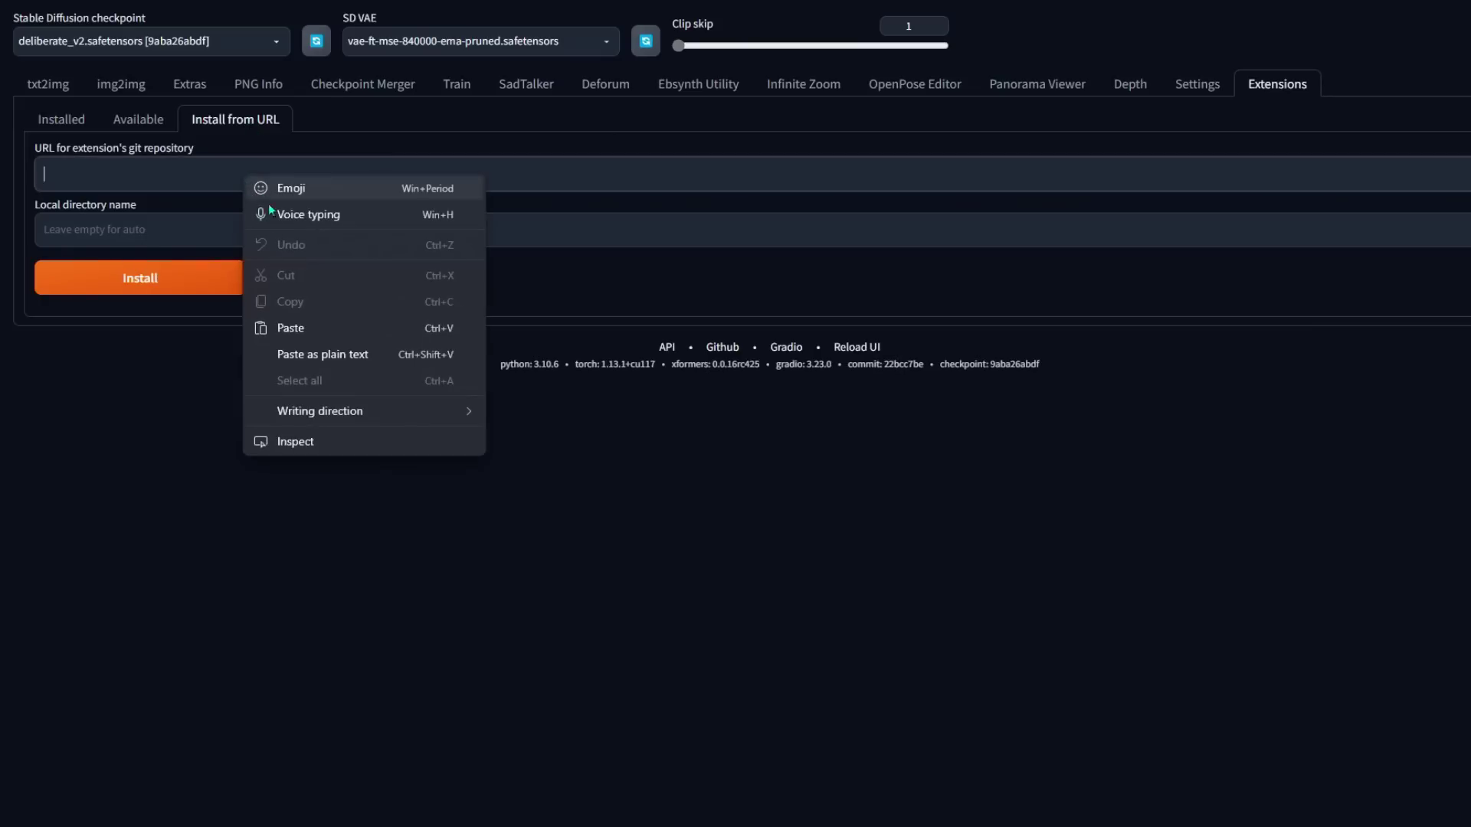
pyautogui.click(294, 329)
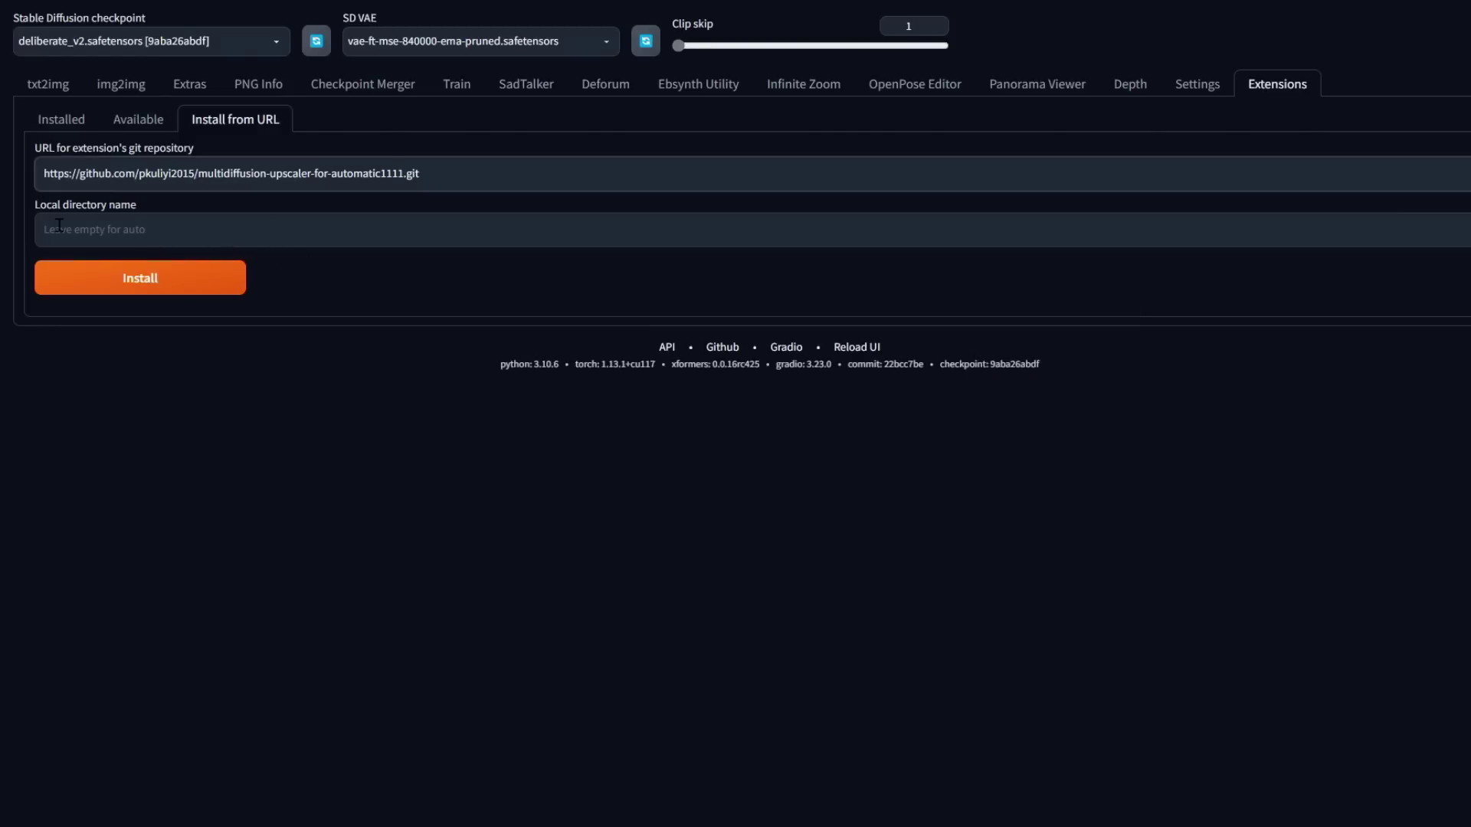
pyautogui.click(176, 288)
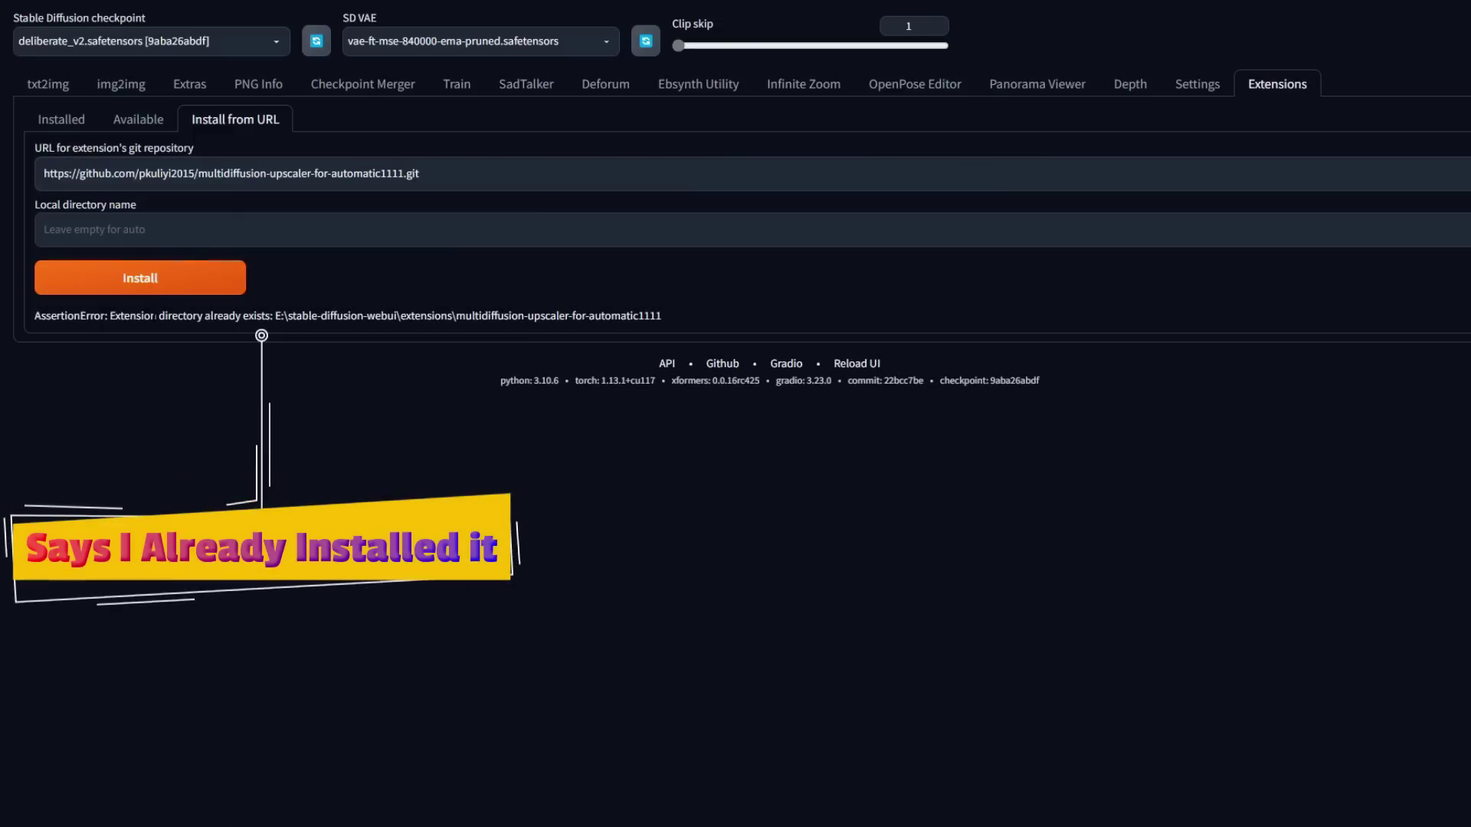
# Step: Check all installed extensions for updates again and restart the UI to apply them
pyautogui.click(61, 119)
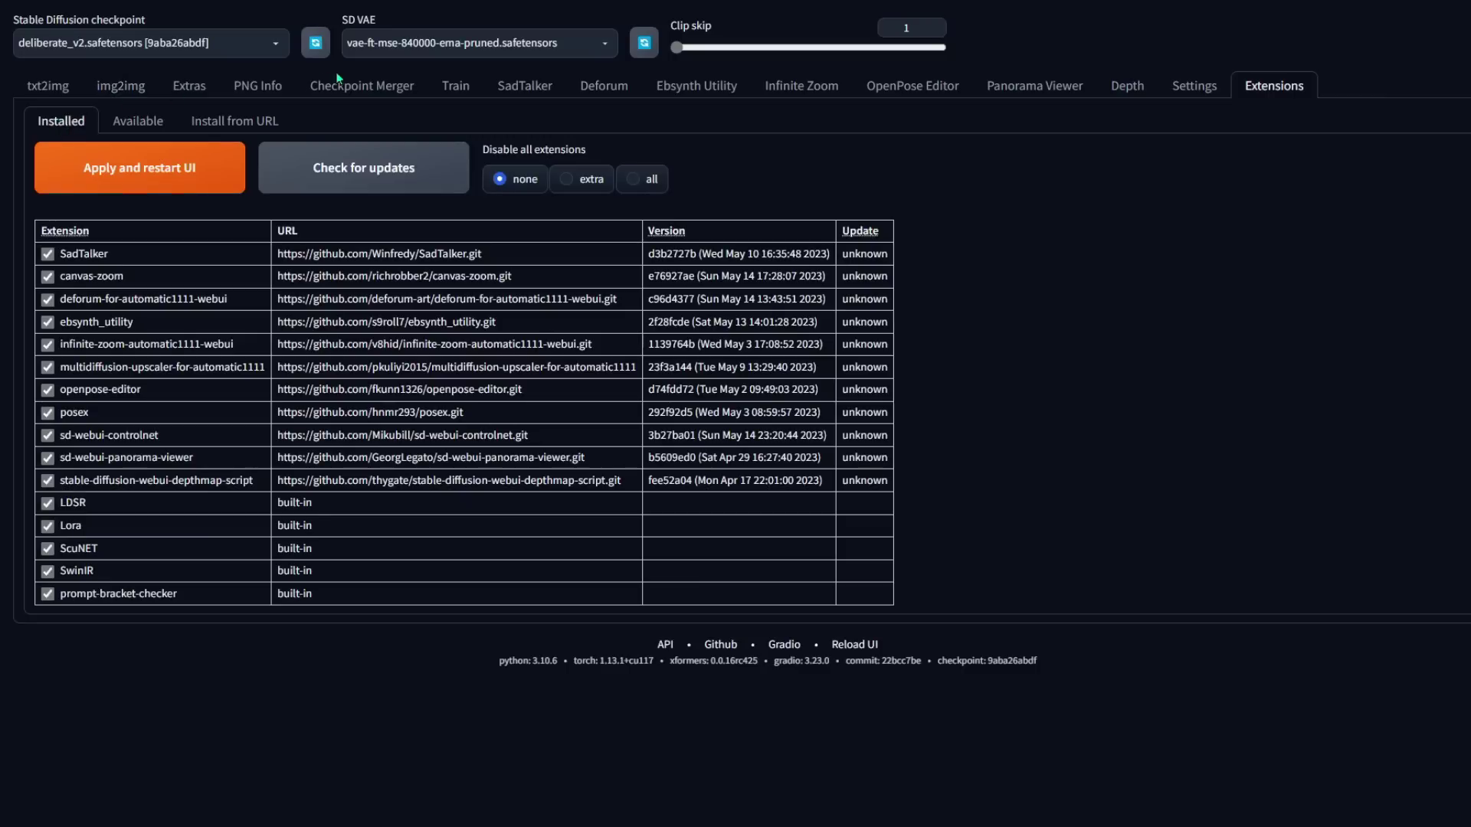
pyautogui.click(378, 164)
pyautogui.click(169, 187)
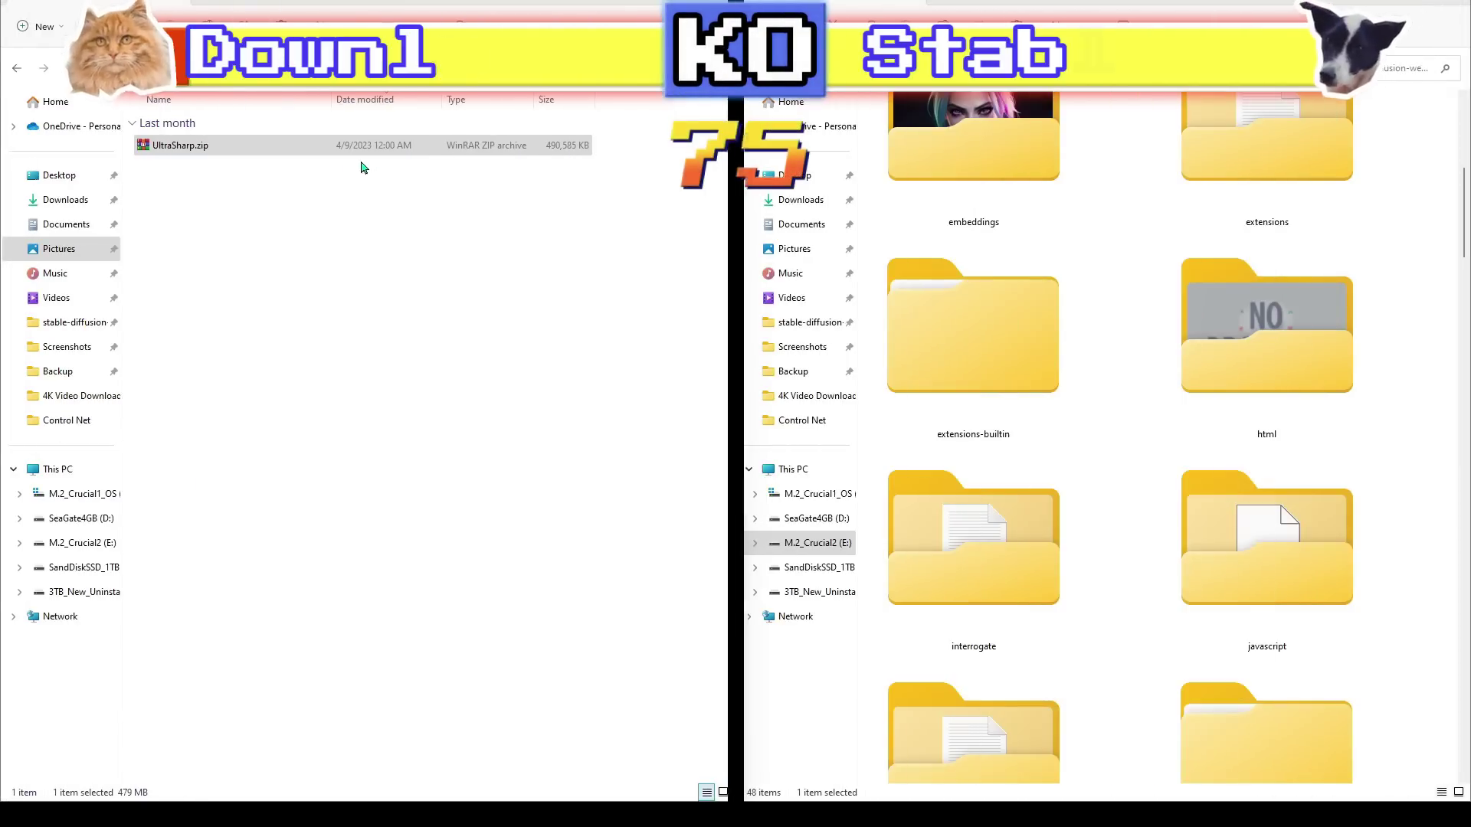
# Step: Copy 4x-UltraSharp.pth from the UltraSharp.zip archive into the ESRGAN folder inside the stable-diffusion-webui models folder
pyautogui.click(231, 152)
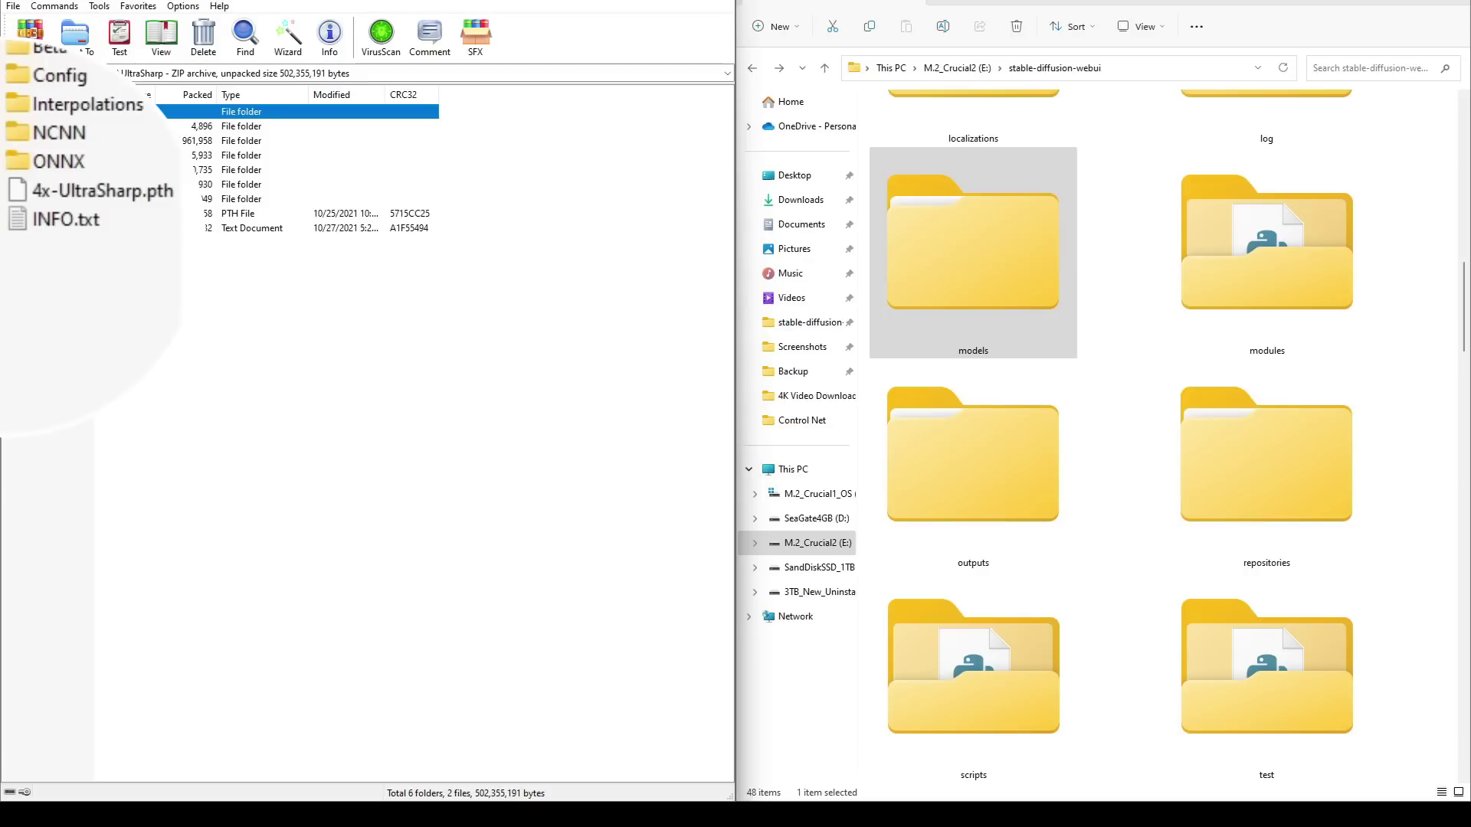
pyautogui.click(212, 214)
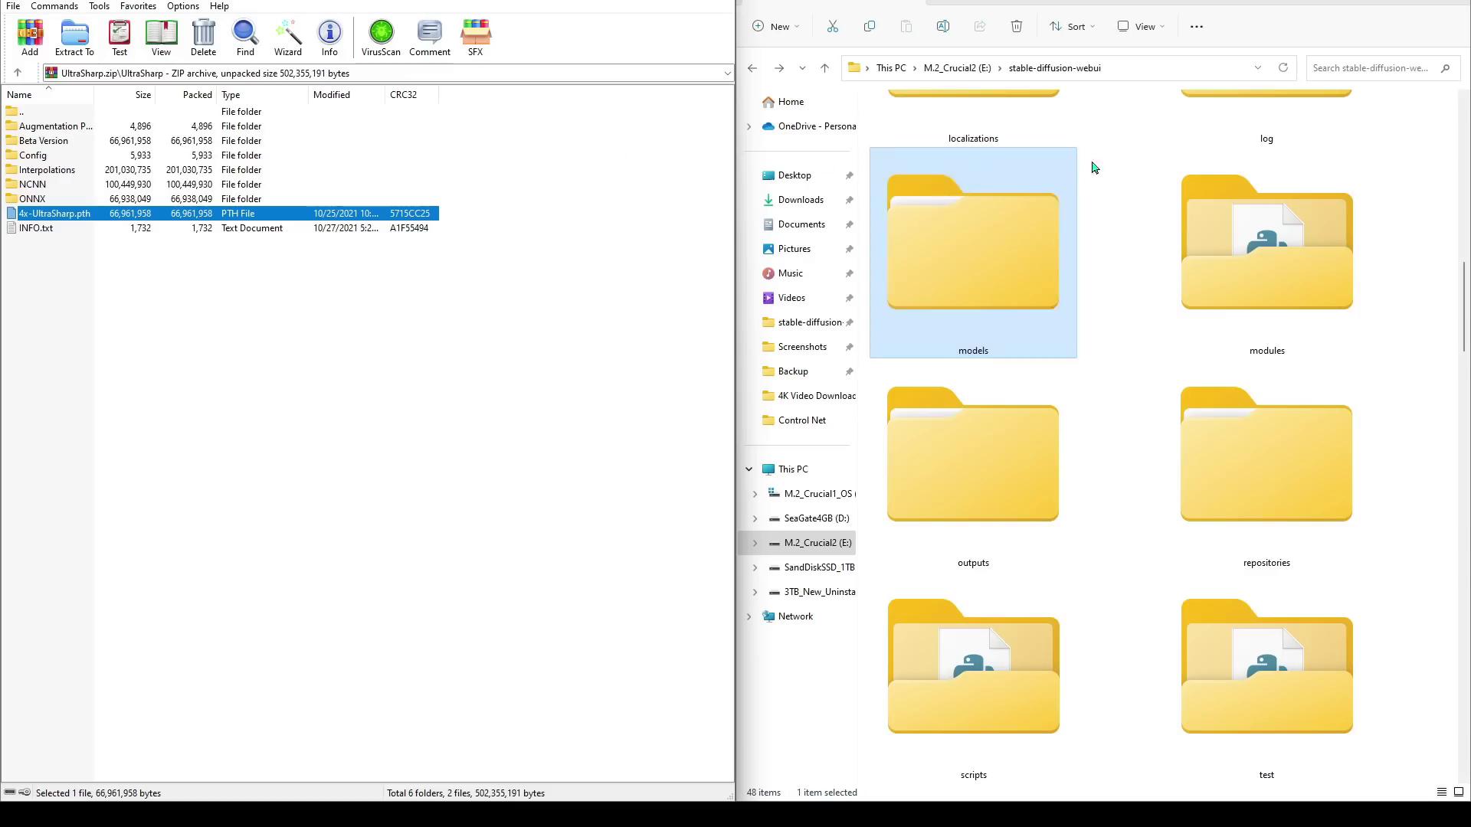
pyautogui.doubleClick(1023, 242)
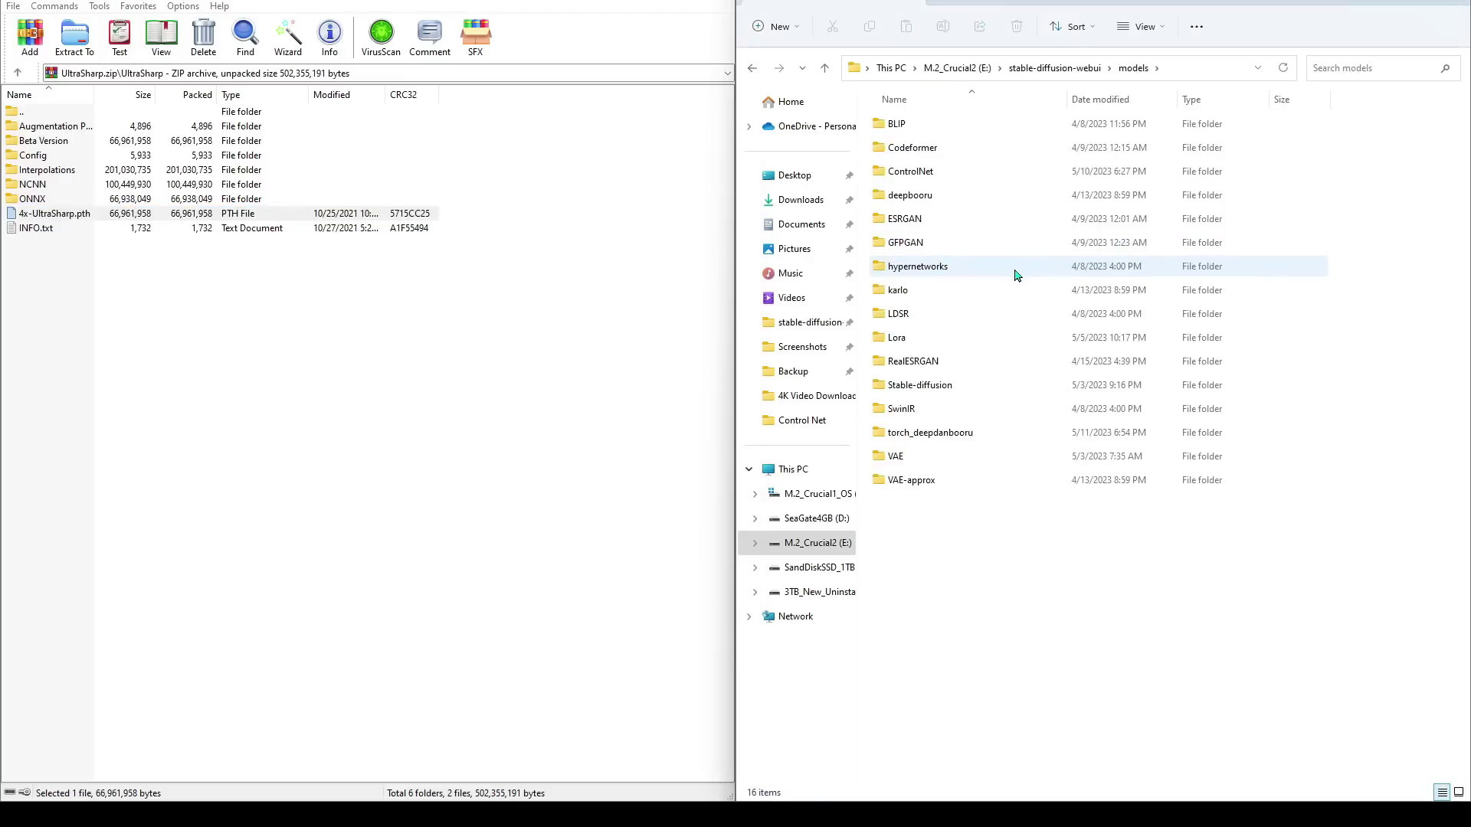
pyautogui.doubleClick(930, 223)
pyautogui.moveTo(30, 220); pyautogui.dragTo(1010, 224)
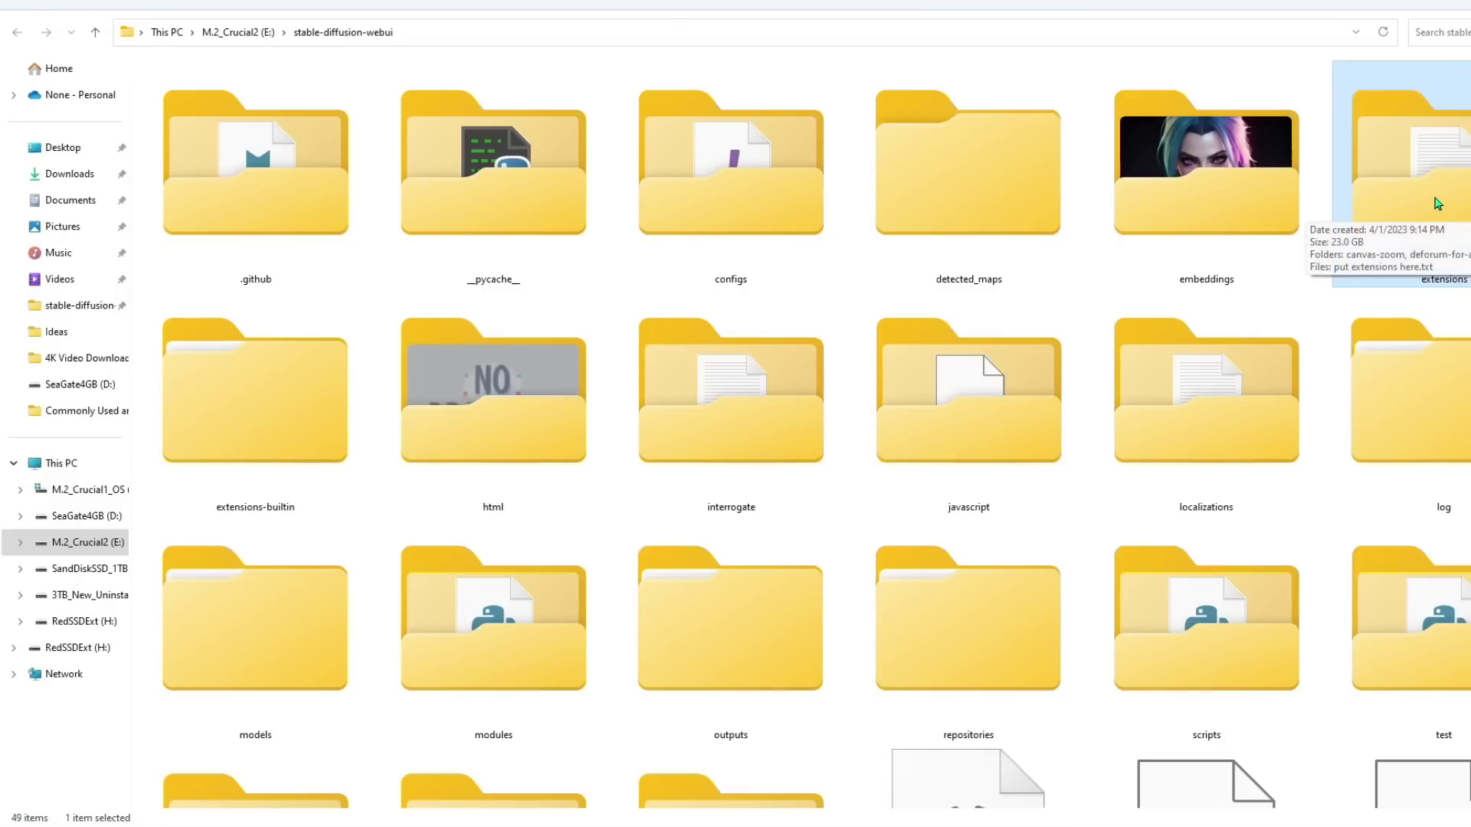
# Step: Find control_v11f1e_sd15_tile.pth in the models folder of the sd-webui-controlnet extension
pyautogui.doubleClick(1437, 203)
pyautogui.click(262, 299)
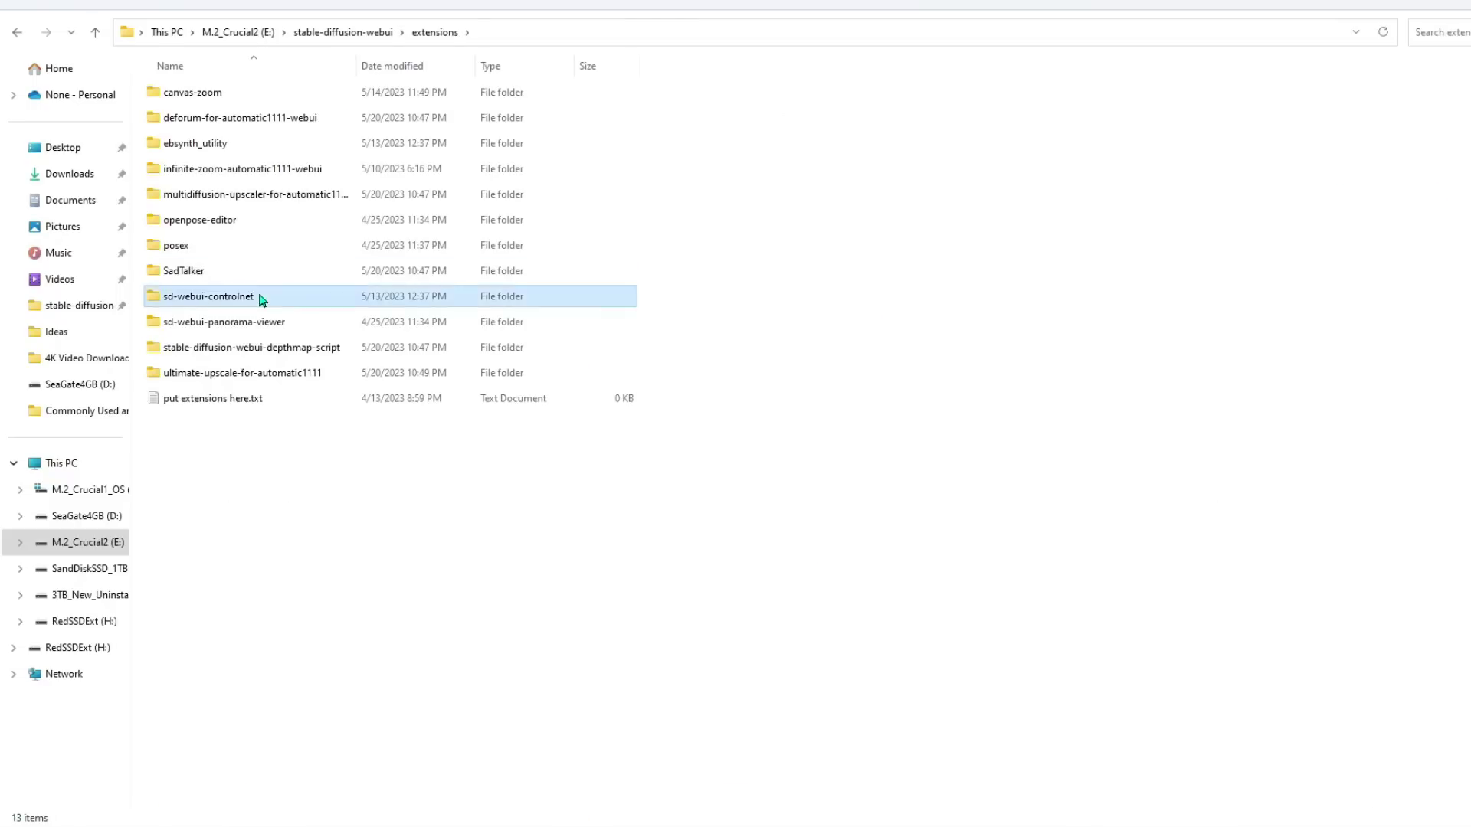
pyautogui.doubleClick(262, 298)
pyautogui.click(198, 222)
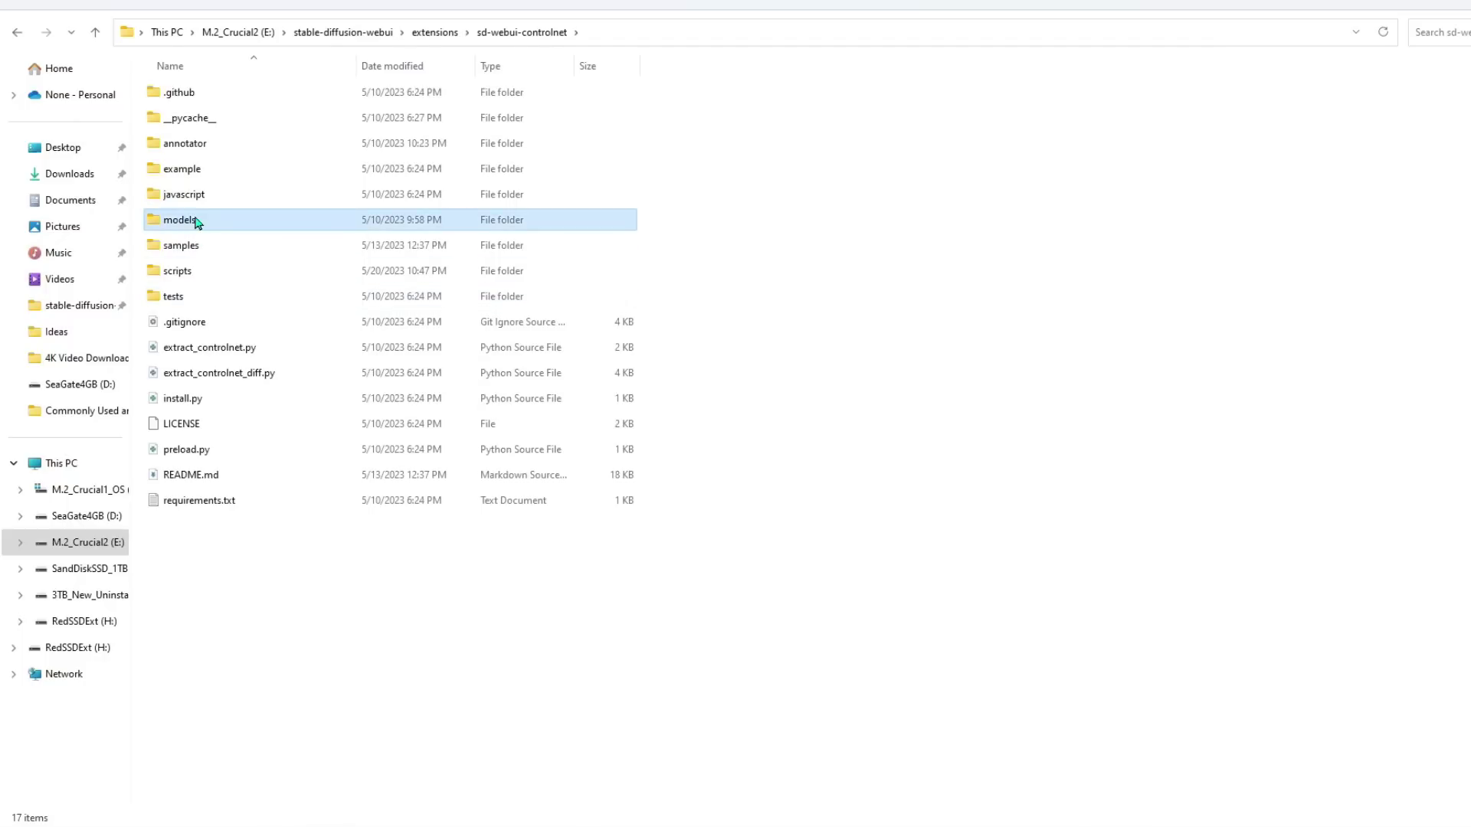
pyautogui.doubleClick(198, 222)
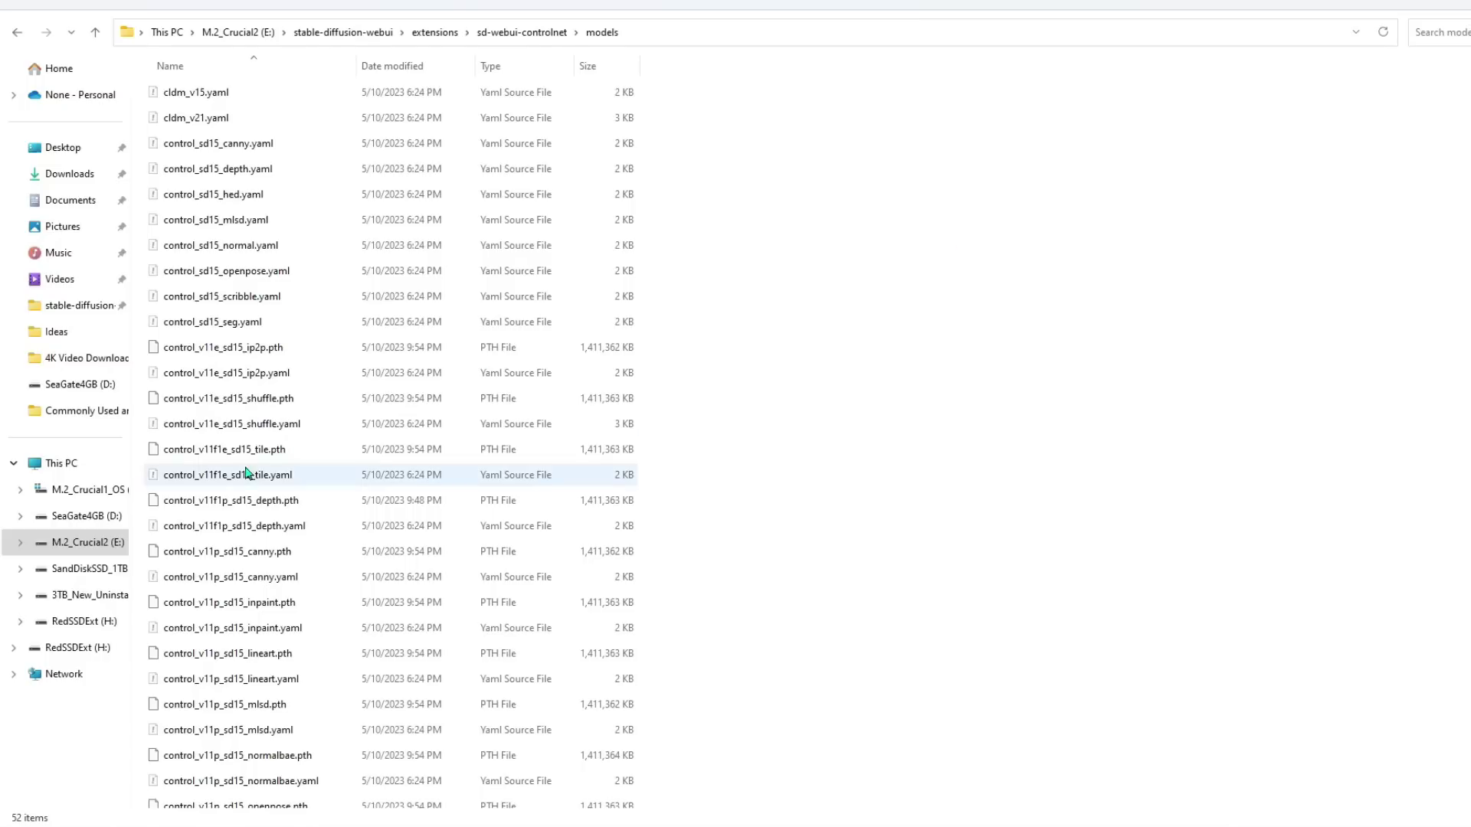
pyautogui.click(277, 449)
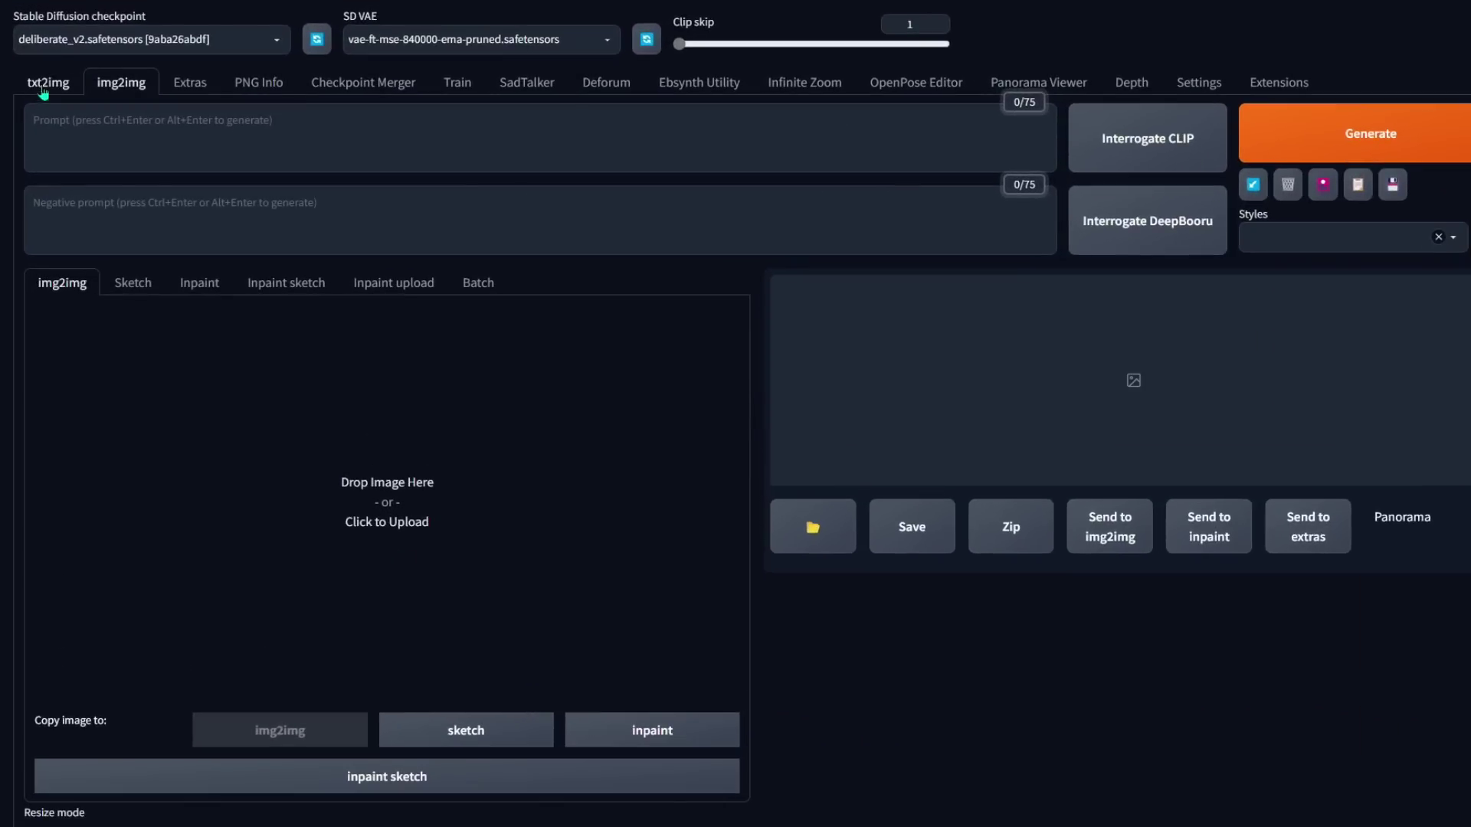
# Step: Switch to the web UI and load the warrior picture into img2img and the image slot of ControlNet Unit 0
pyautogui.click(46, 84)
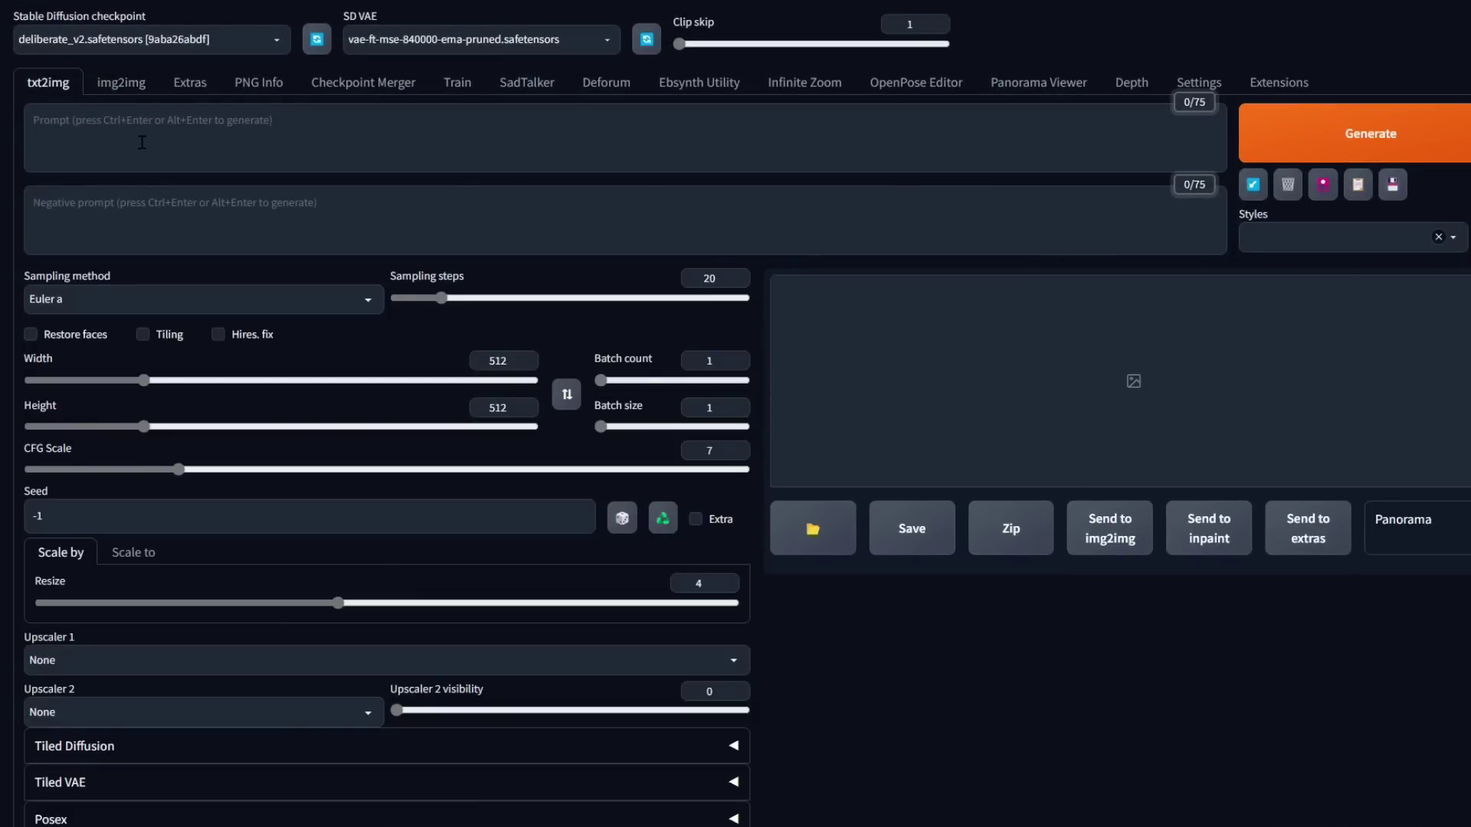
pyautogui.click(140, 94)
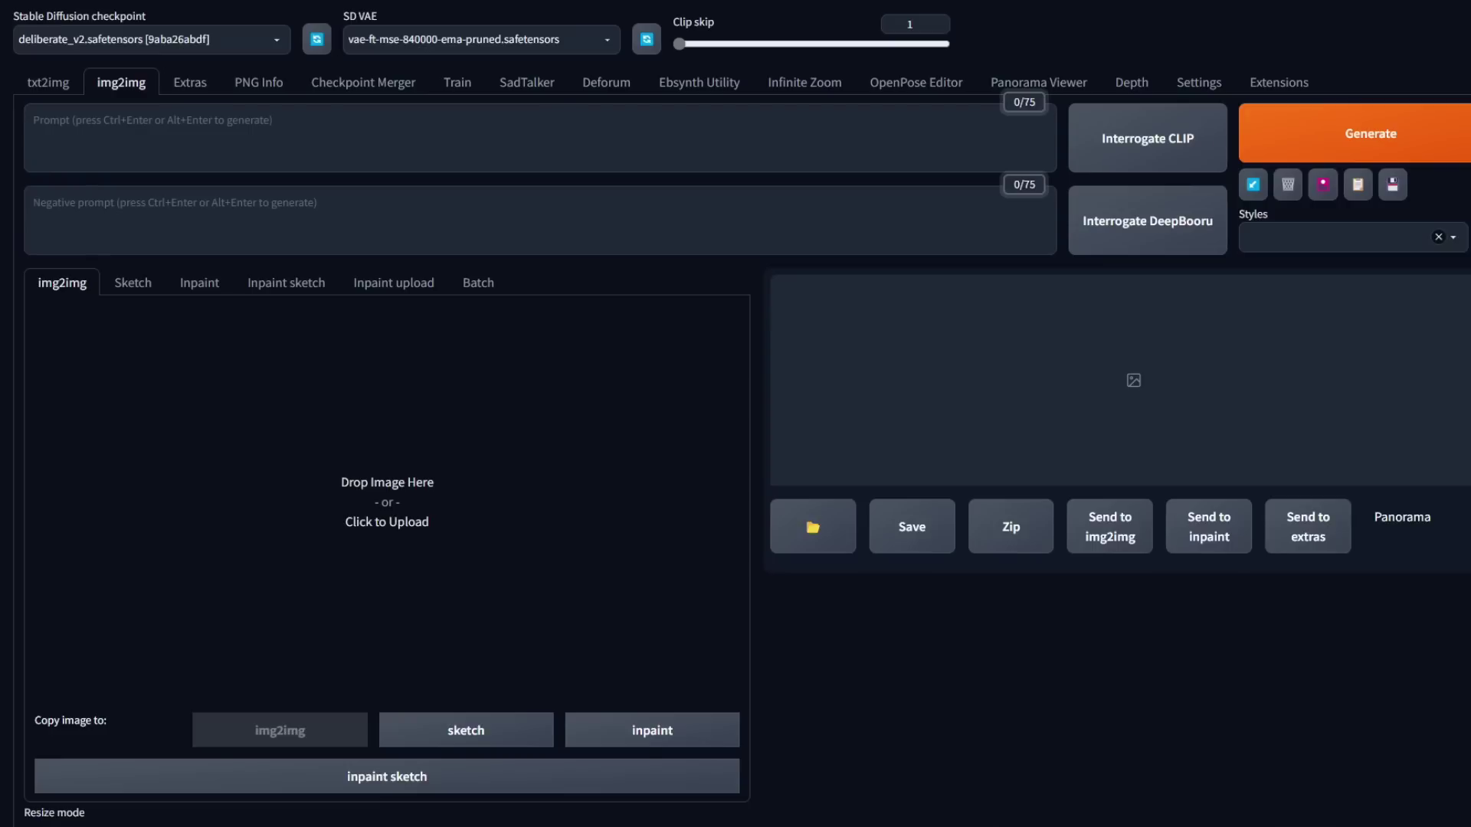
pyautogui.moveTo(407, 512); pyautogui.dragTo(458, 511)
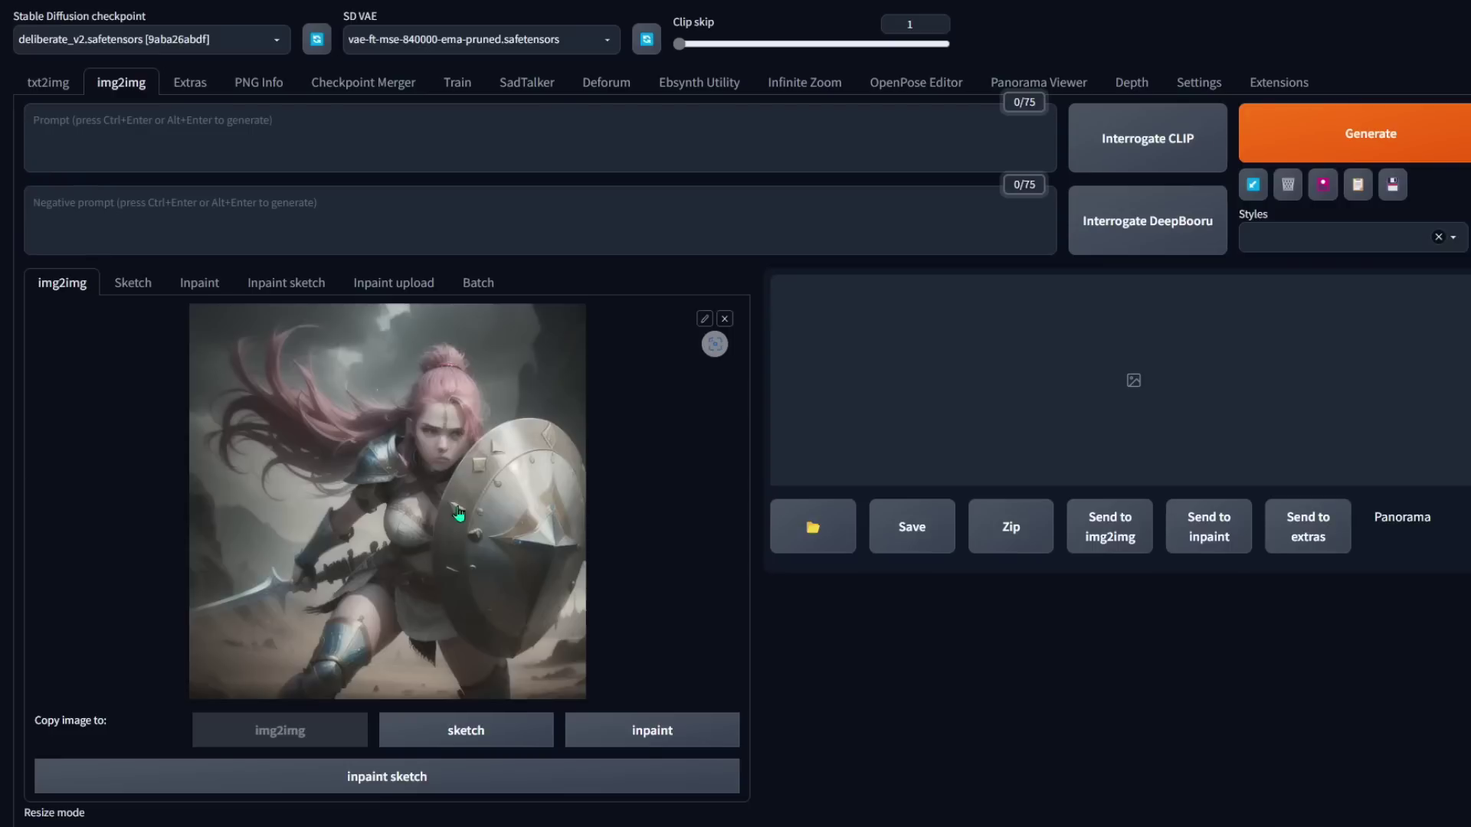
pyautogui.scroll(-10, 435, 519)
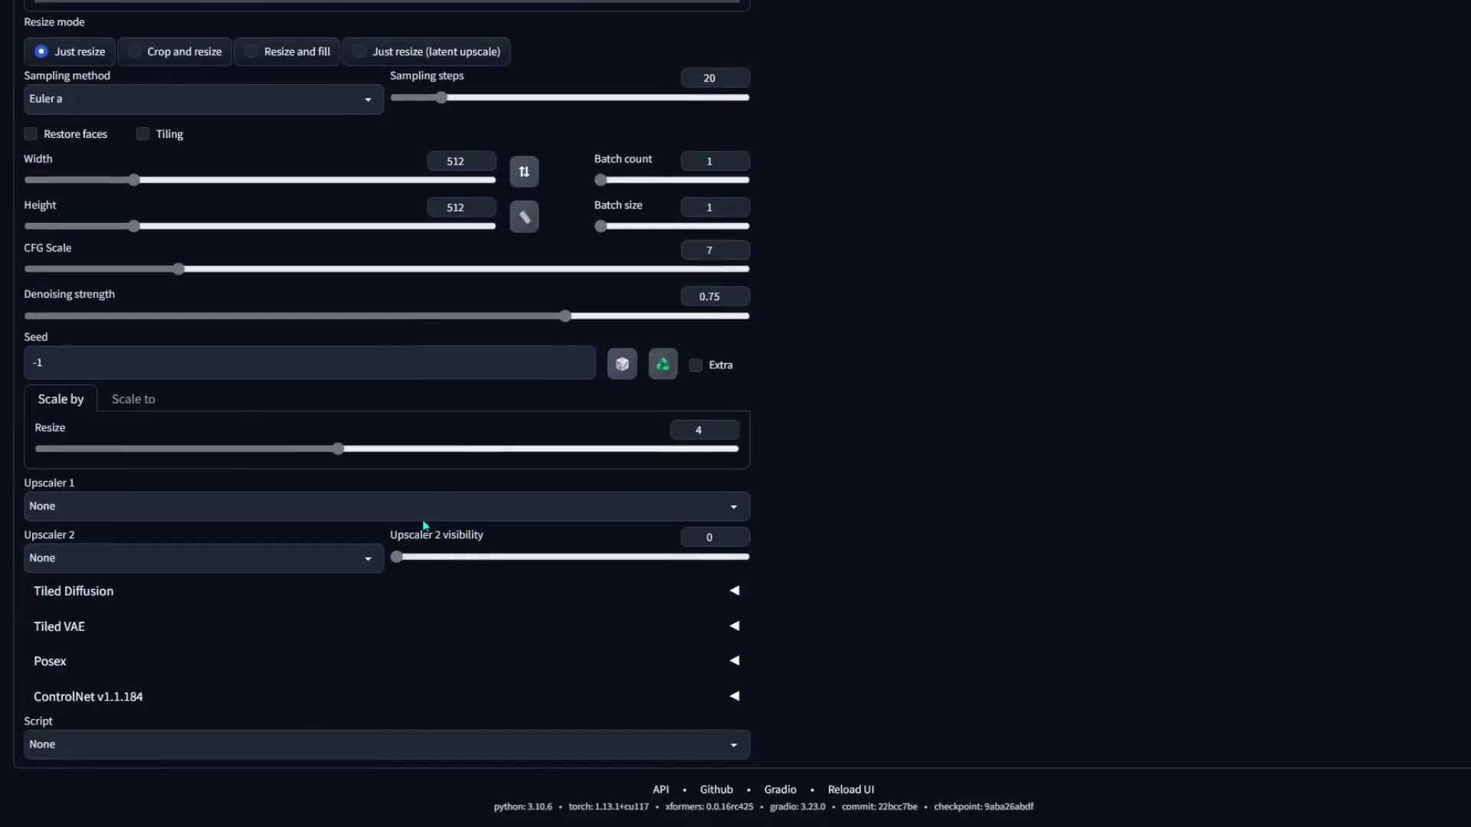
pyautogui.click(117, 689)
pyautogui.scroll(-5, 174, 640)
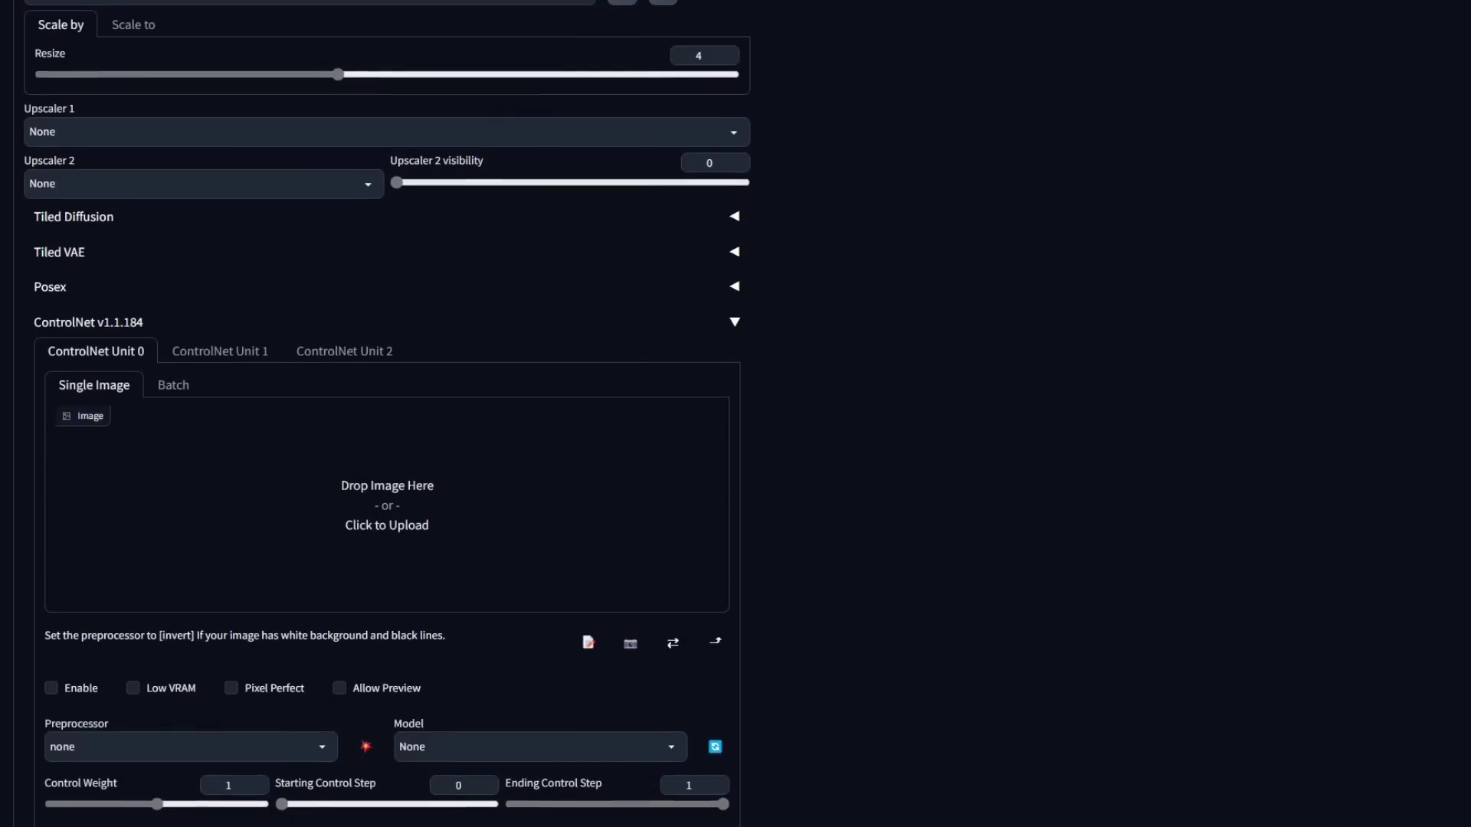
pyautogui.moveTo(368, 525); pyautogui.dragTo(370, 525)
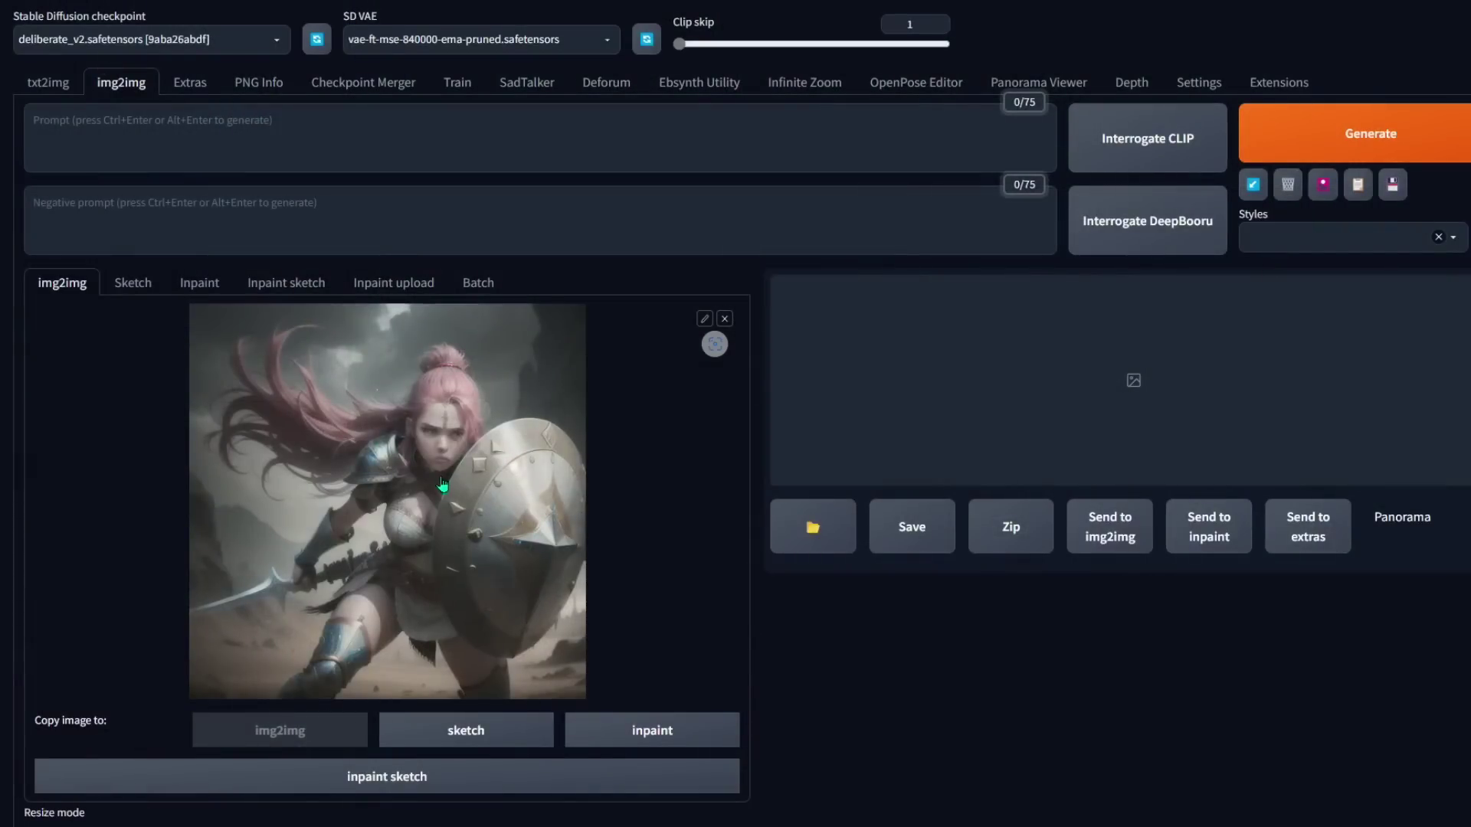
pyautogui.click(311, 140)
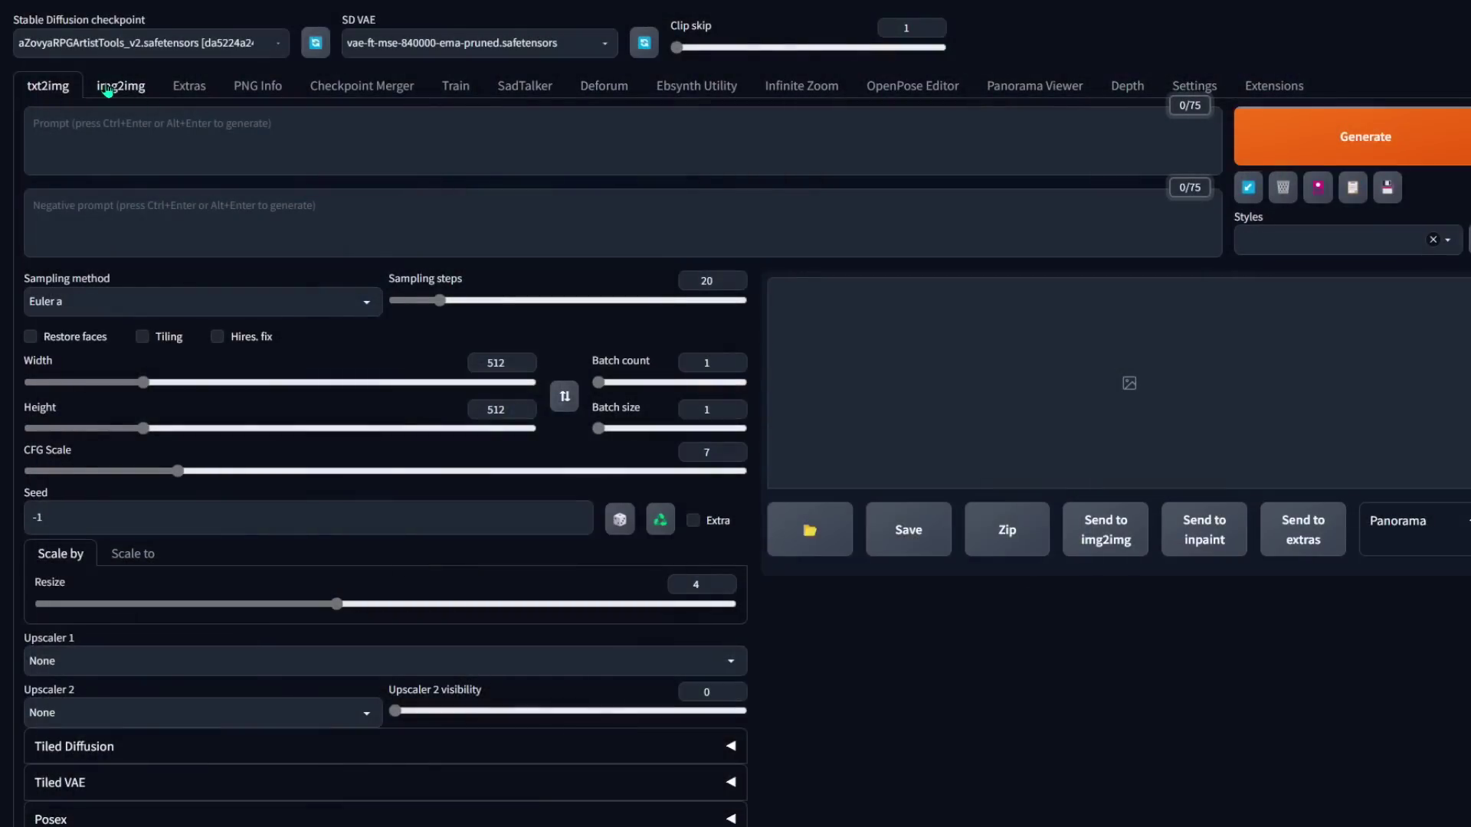
# Step: Load the warrior picture into img2img and generate its positive prompt with Interrogate CLIP
pyautogui.click(120, 85)
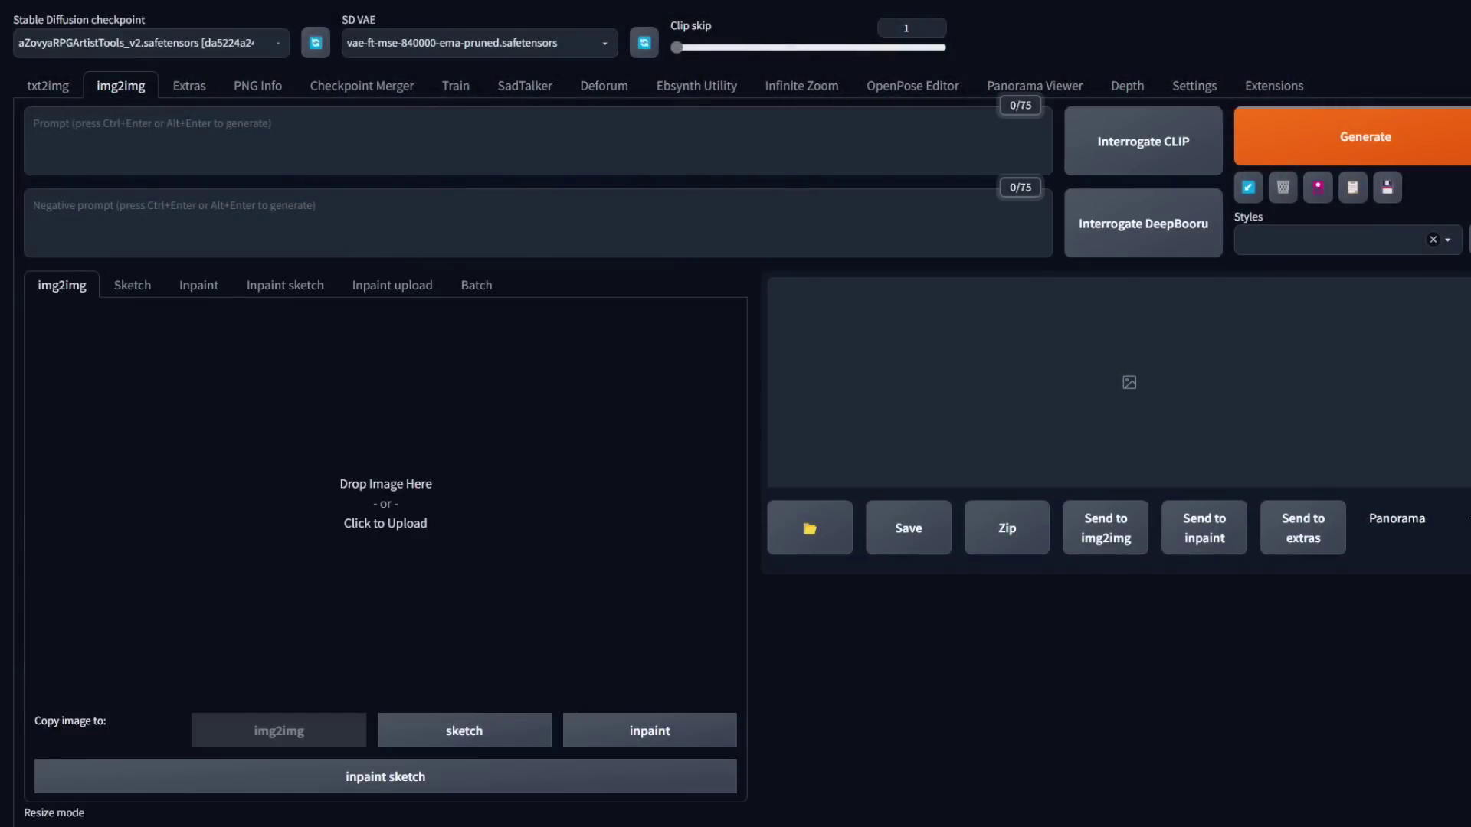
pyautogui.moveTo(0, 506); pyautogui.dragTo(356, 506)
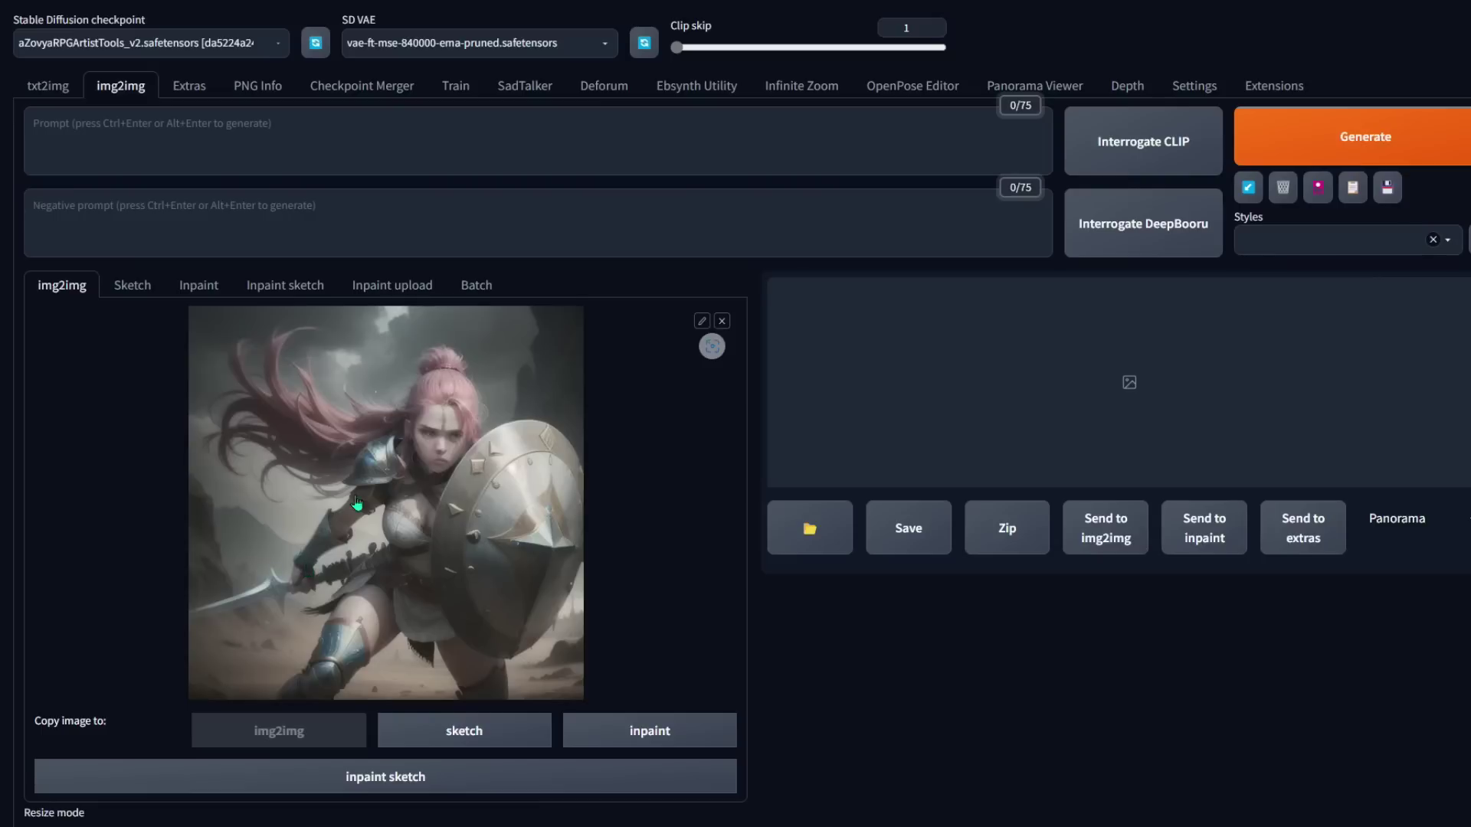
pyautogui.click(1137, 144)
# Step: Add the textual inversion embedding 16-token-negative-deliberate-neg to the negative prompt and close the extra networks view
pyautogui.click(320, 217)
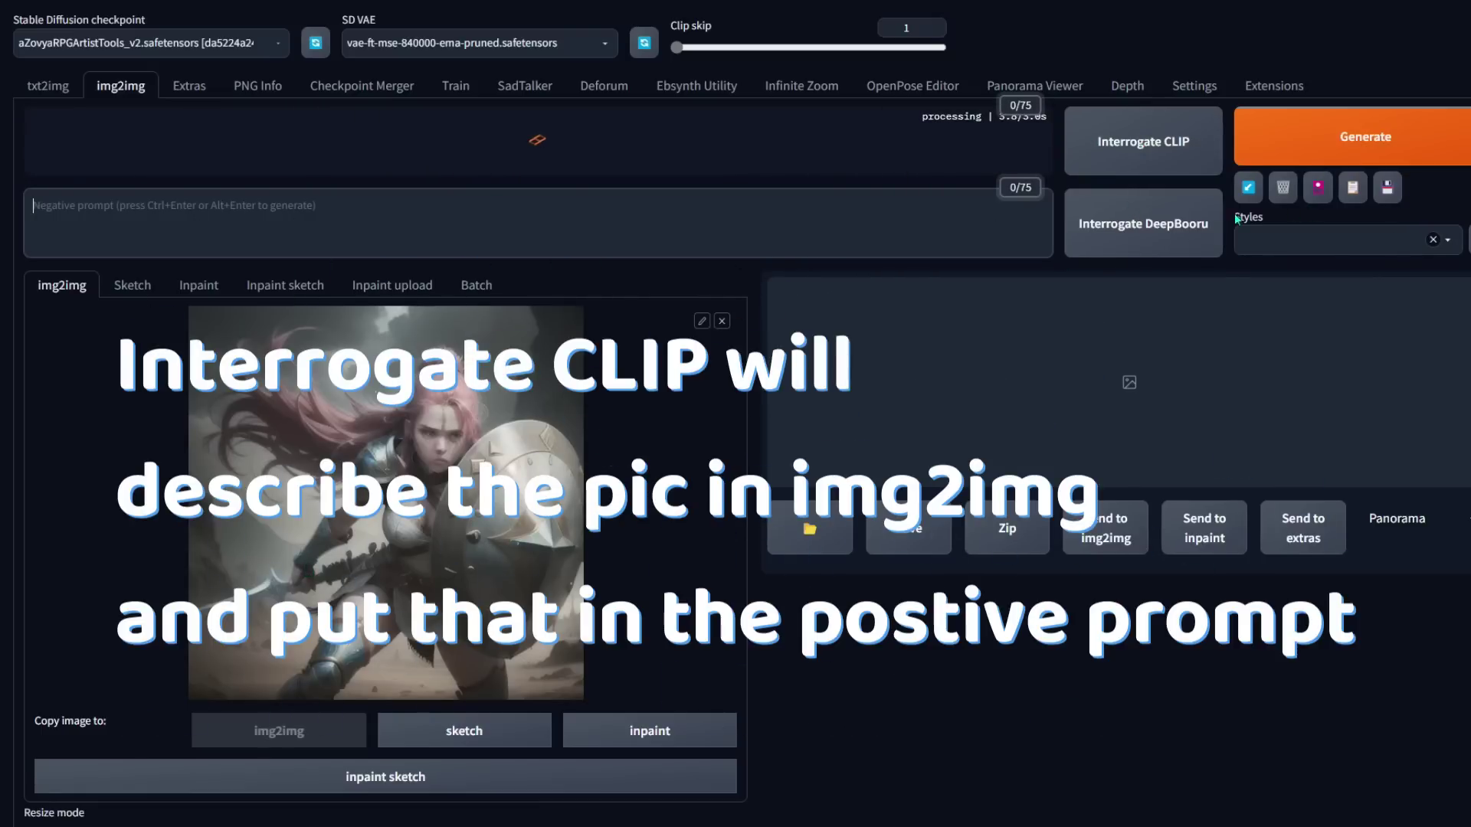
pyautogui.click(1320, 193)
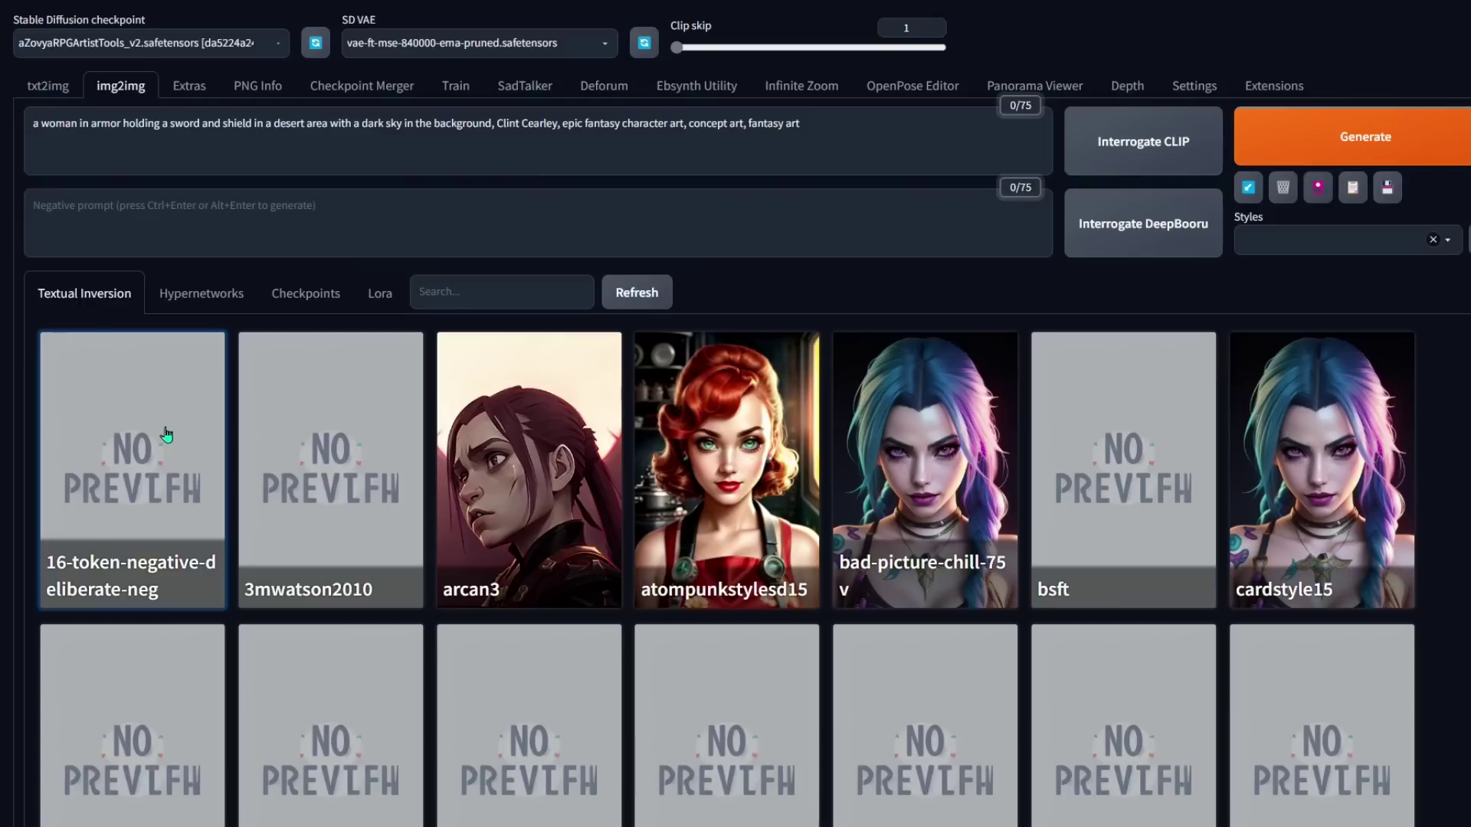
pyautogui.click(160, 438)
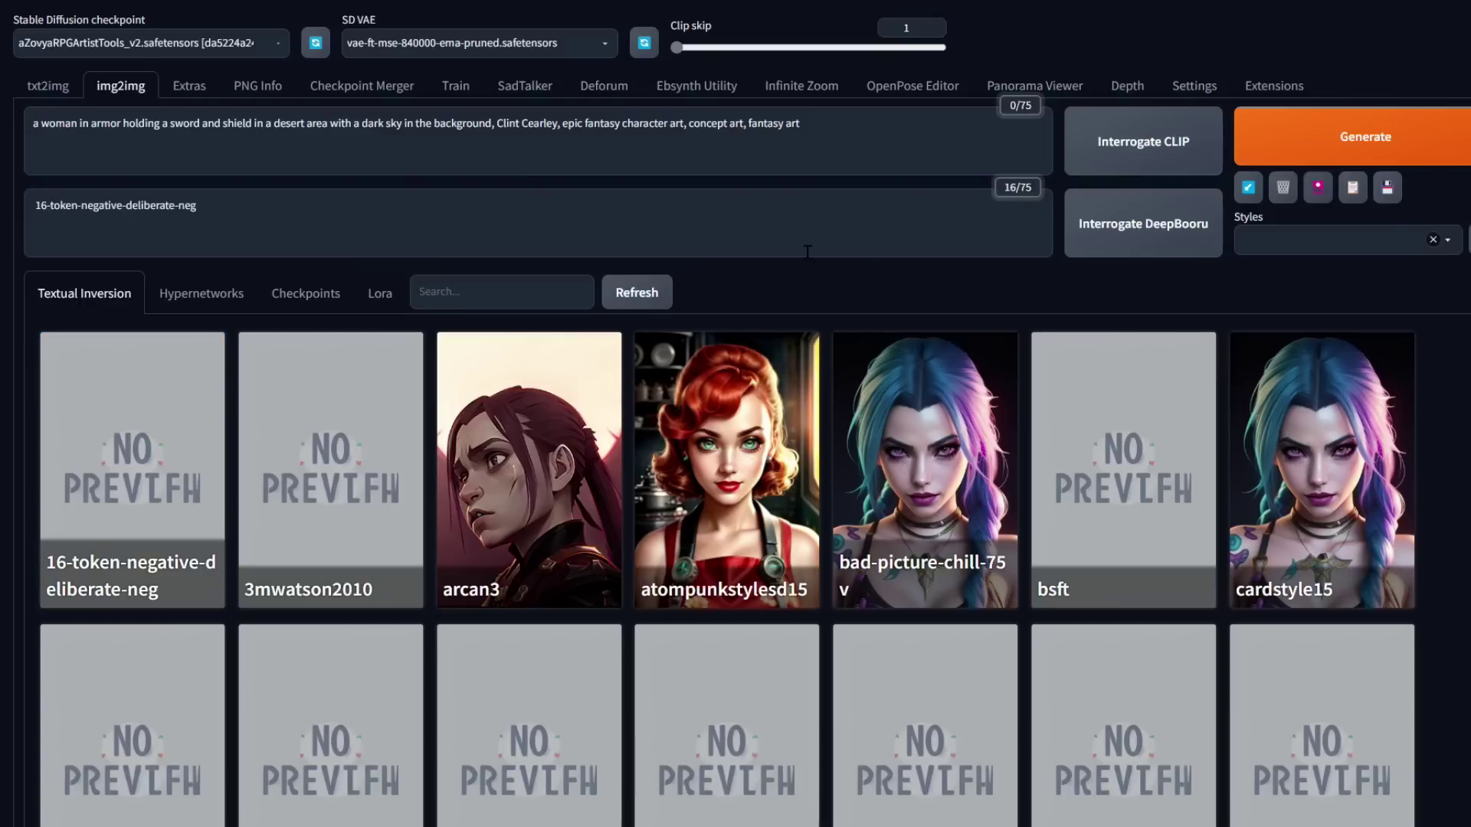
pyautogui.click(1317, 187)
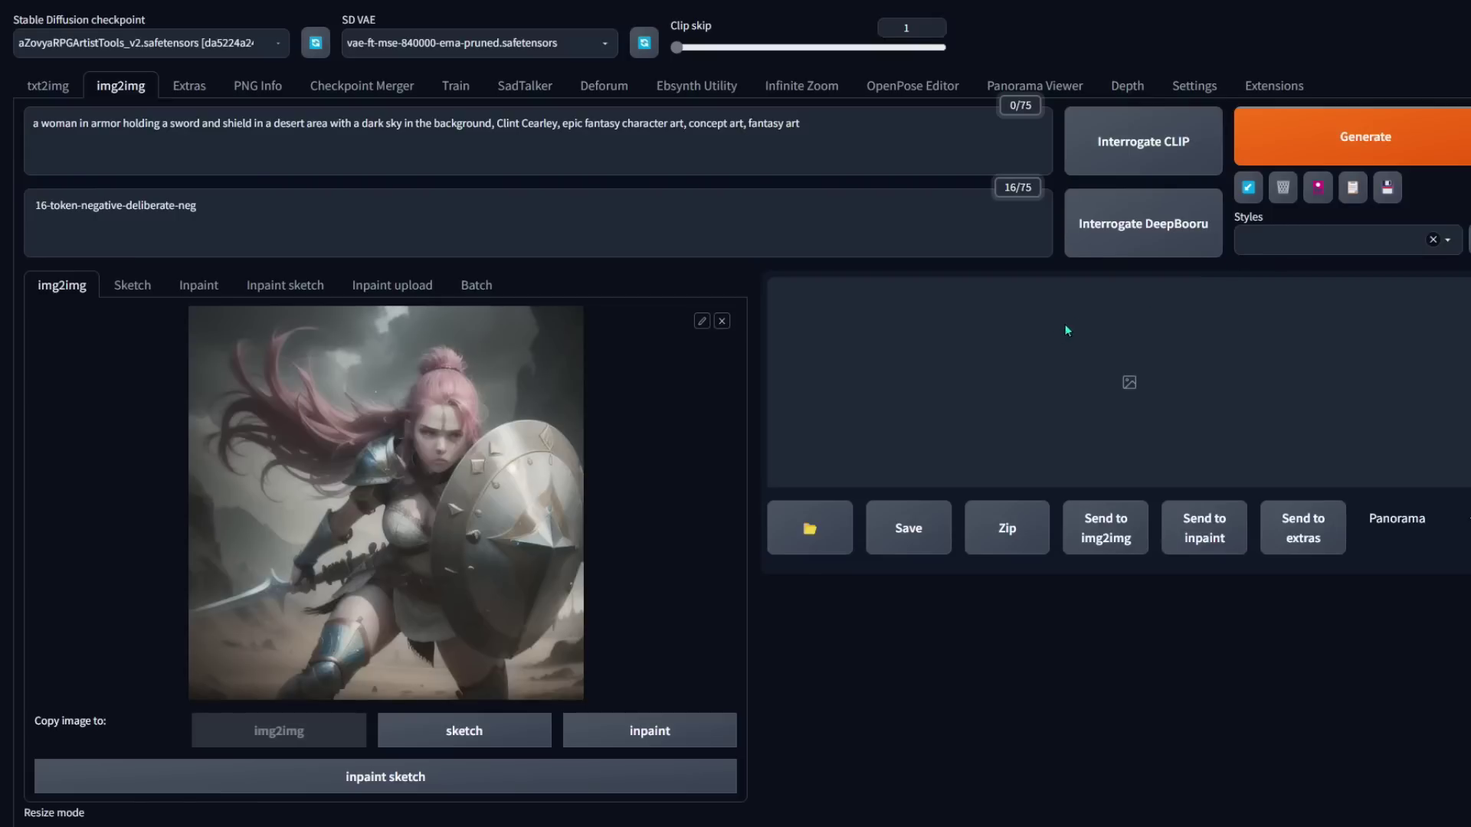
pyautogui.click(1316, 190)
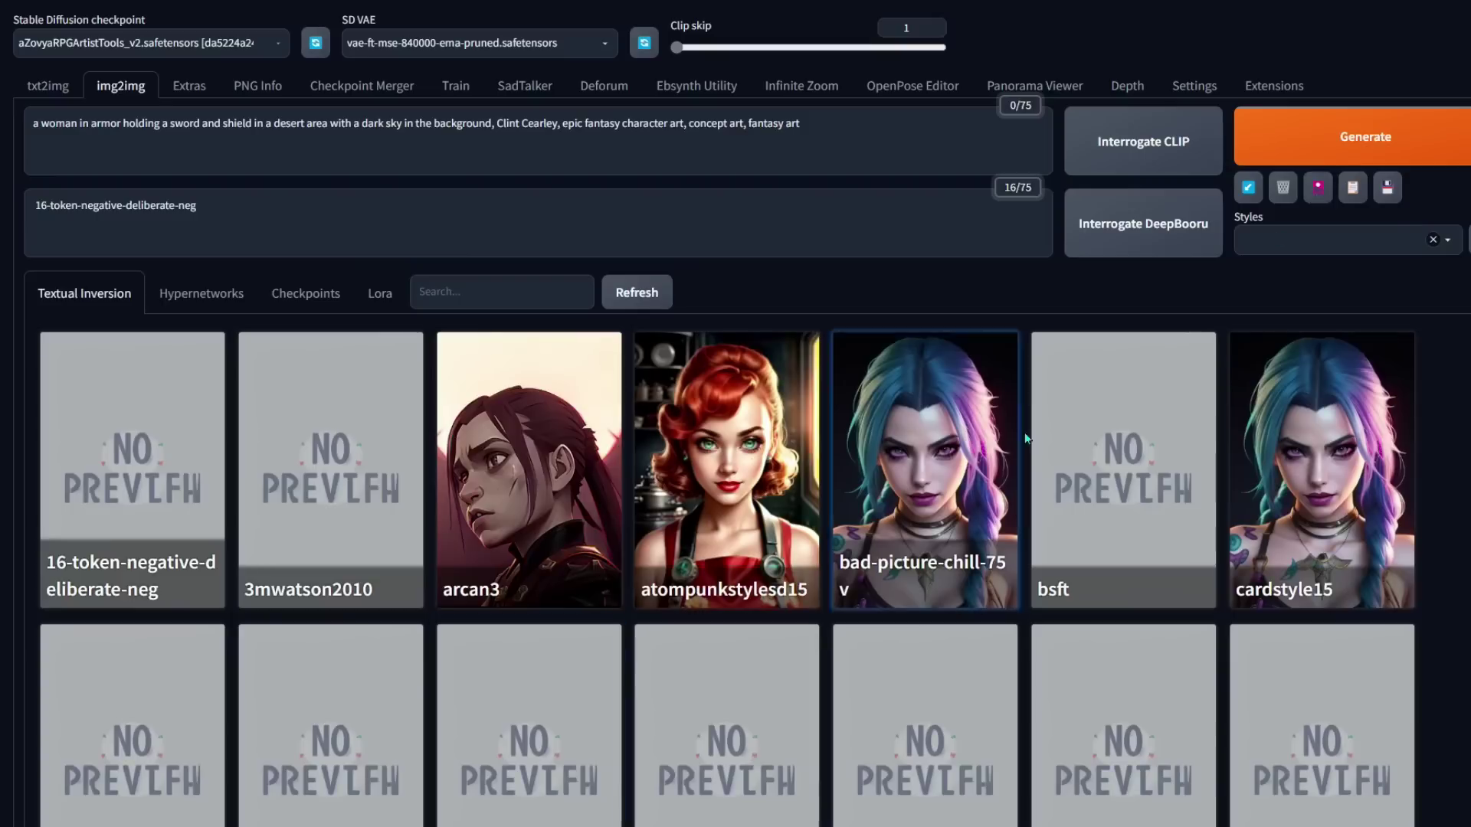
pyautogui.click(1321, 191)
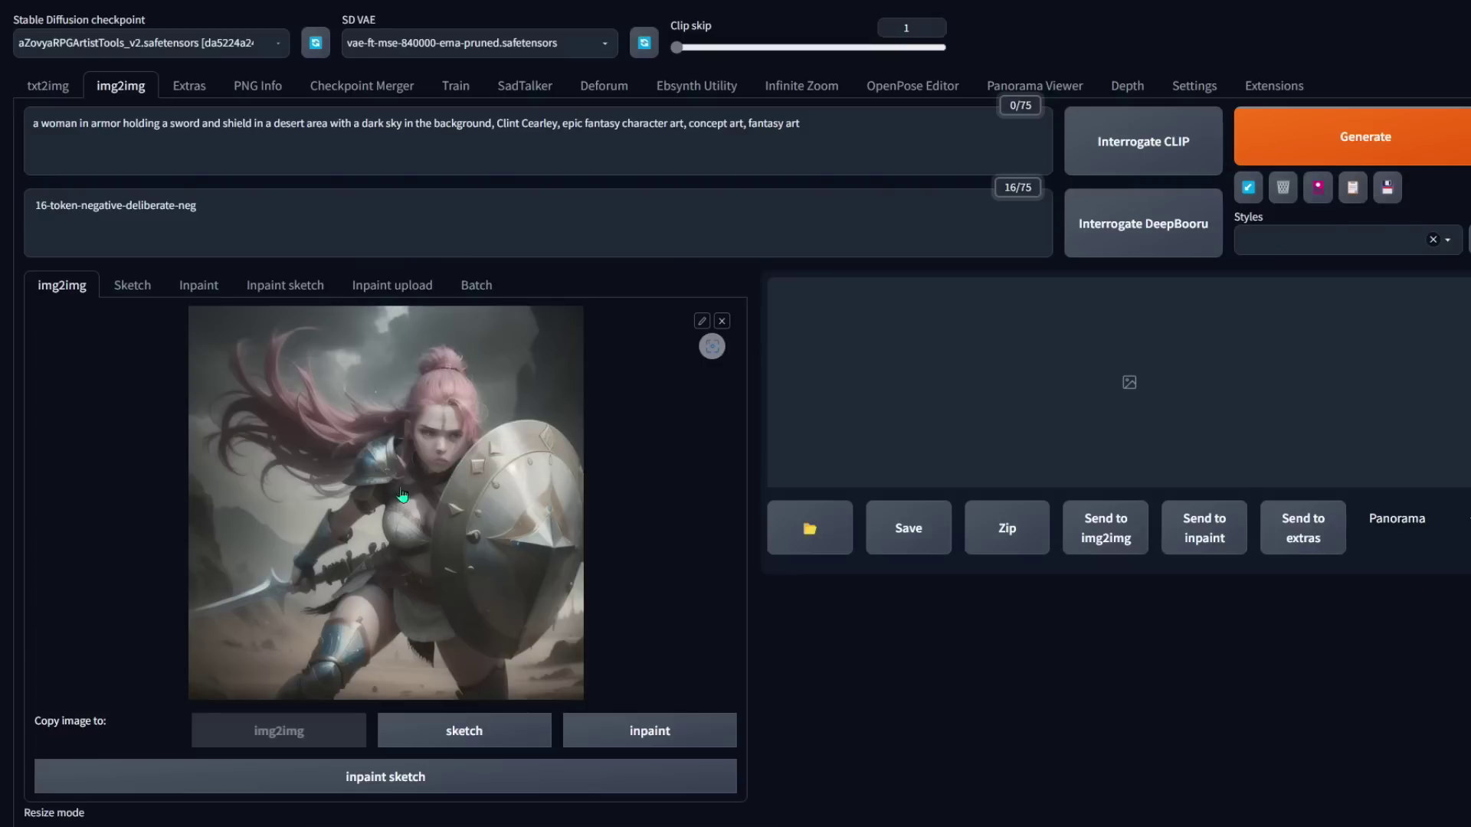
# Step: Set the img2img width and height to 1024 and the denoising strength to 0.41
pyautogui.scroll(-6, 547, 494)
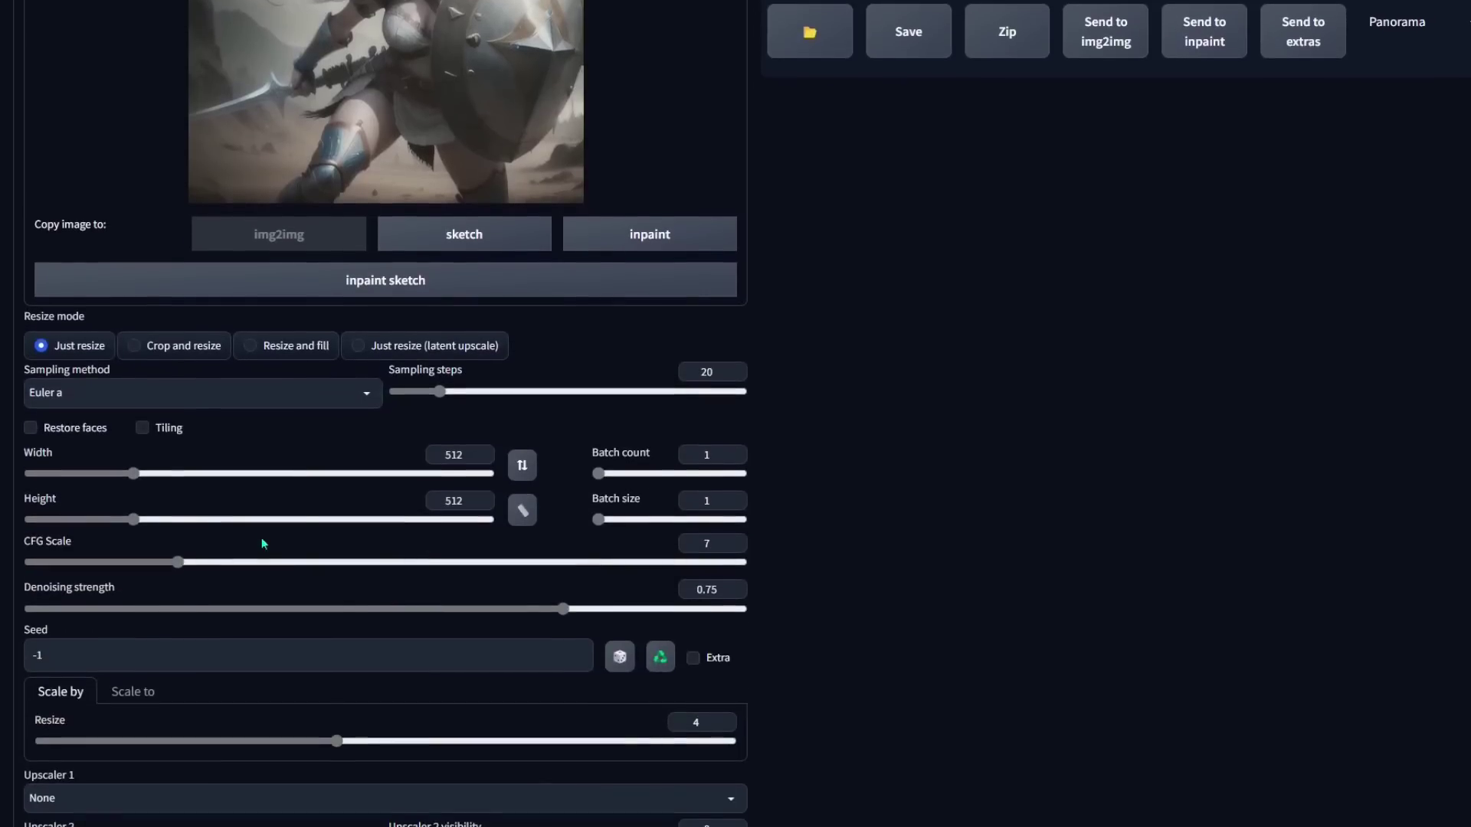
pyautogui.doubleClick(458, 454)
pyautogui.write('4')
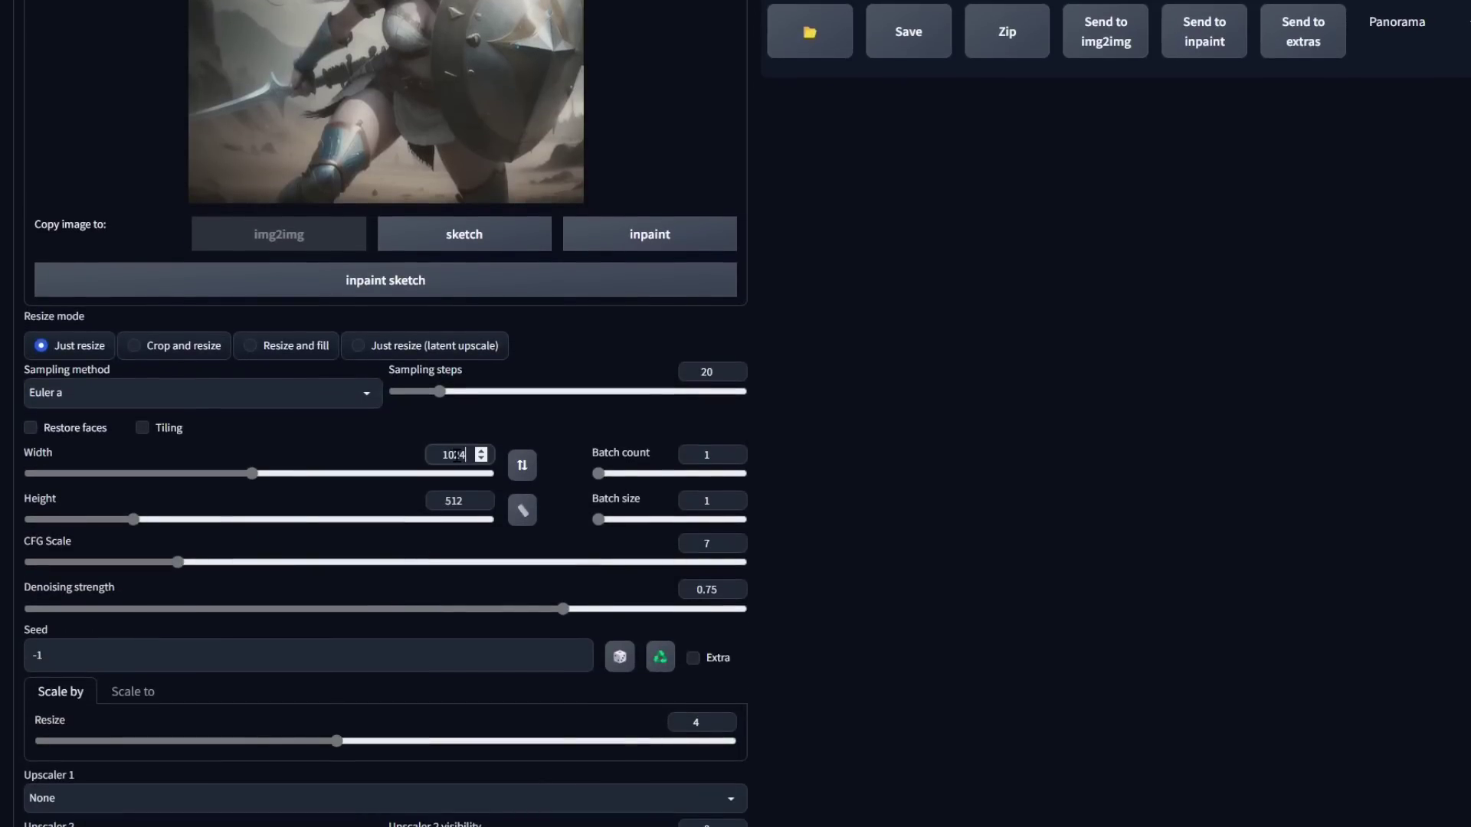
pyautogui.doubleClick(454, 501)
pyautogui.write('1024')
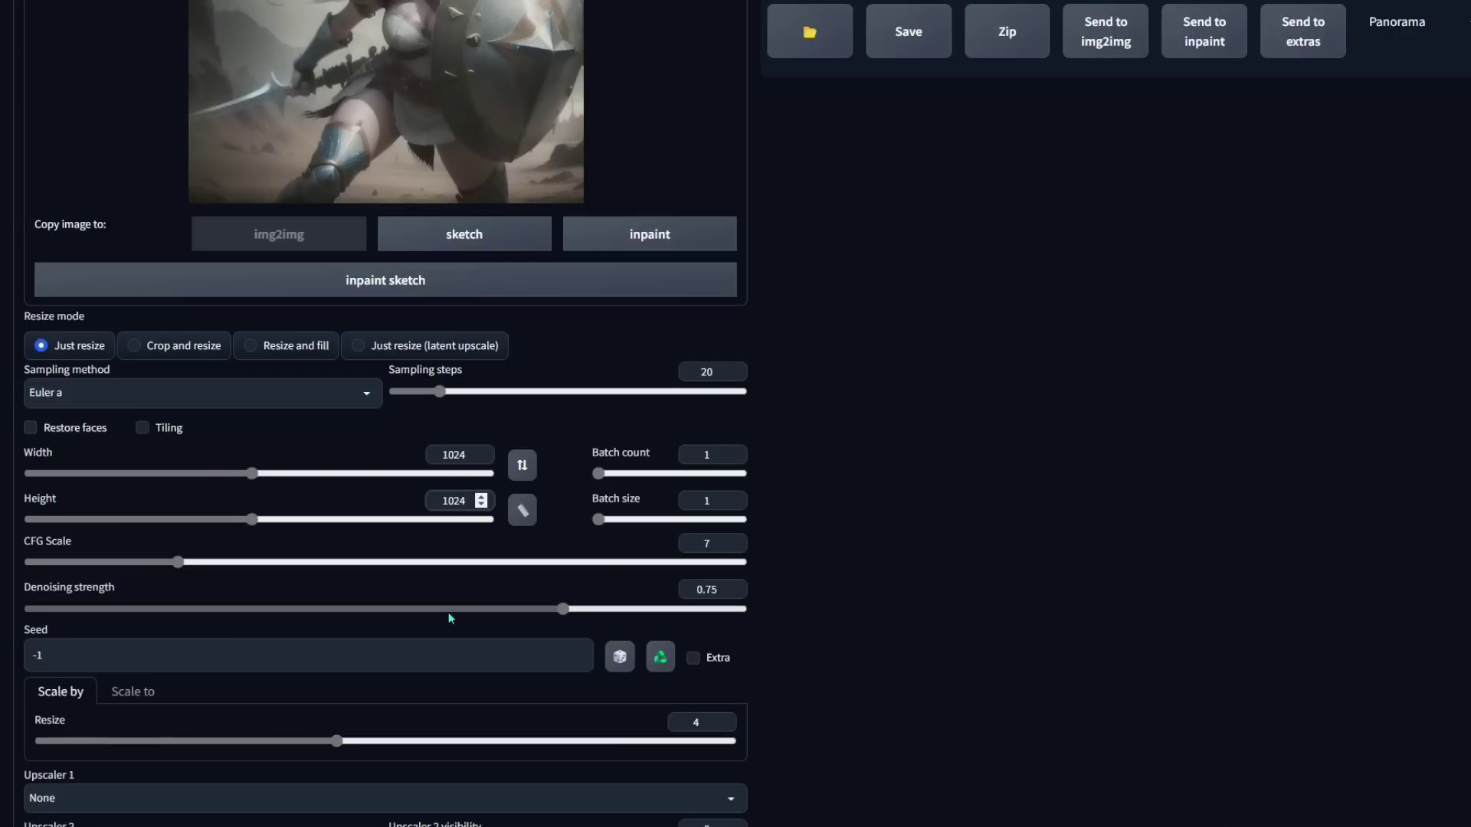
pyautogui.moveTo(230, 609); pyautogui.dragTo(322, 610)
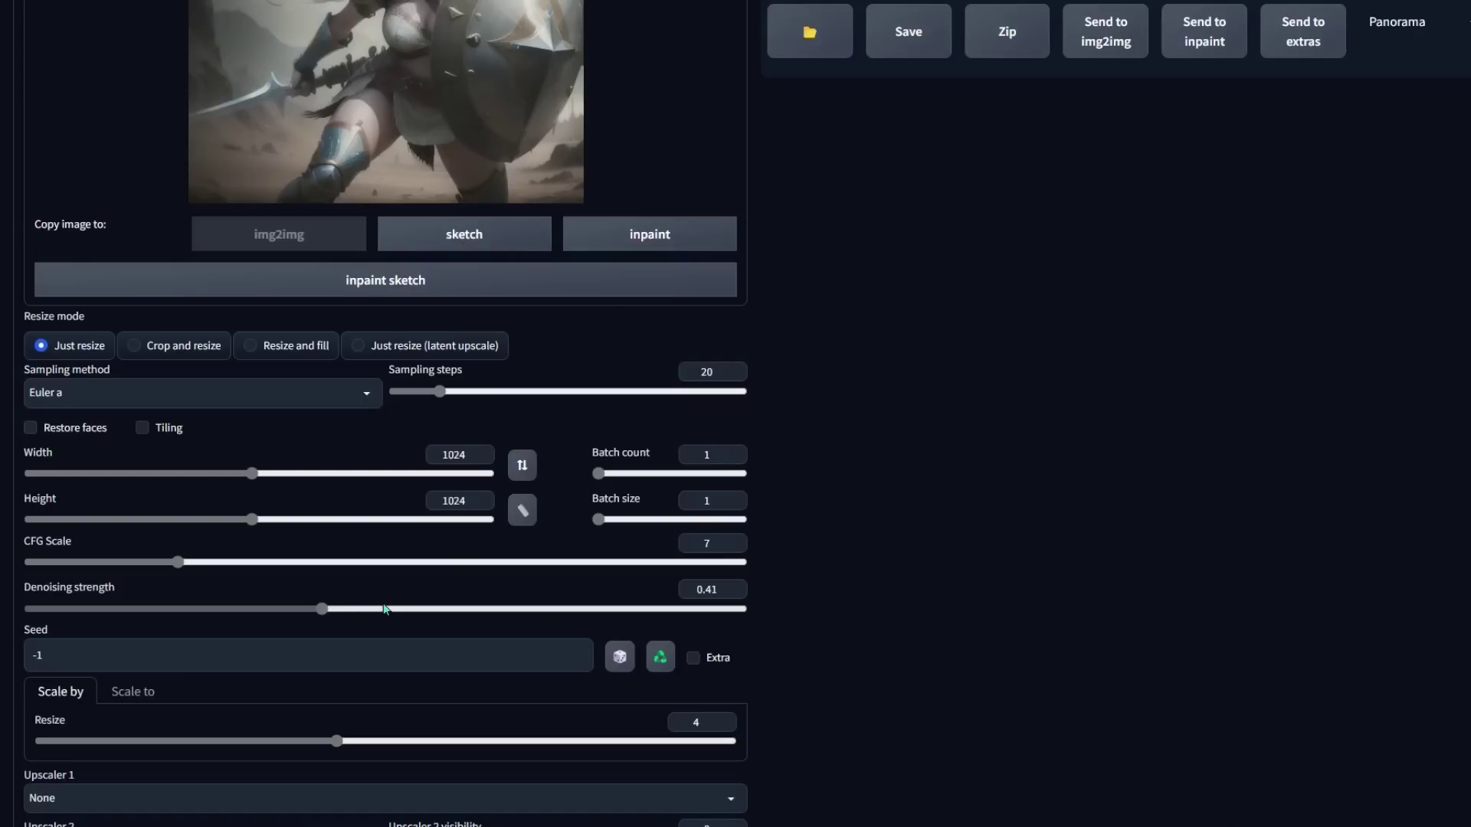
# Step: Examine the source picture and the generated warrior images at full size, closing each enlarged view
pyautogui.scroll(3, 460, 406)
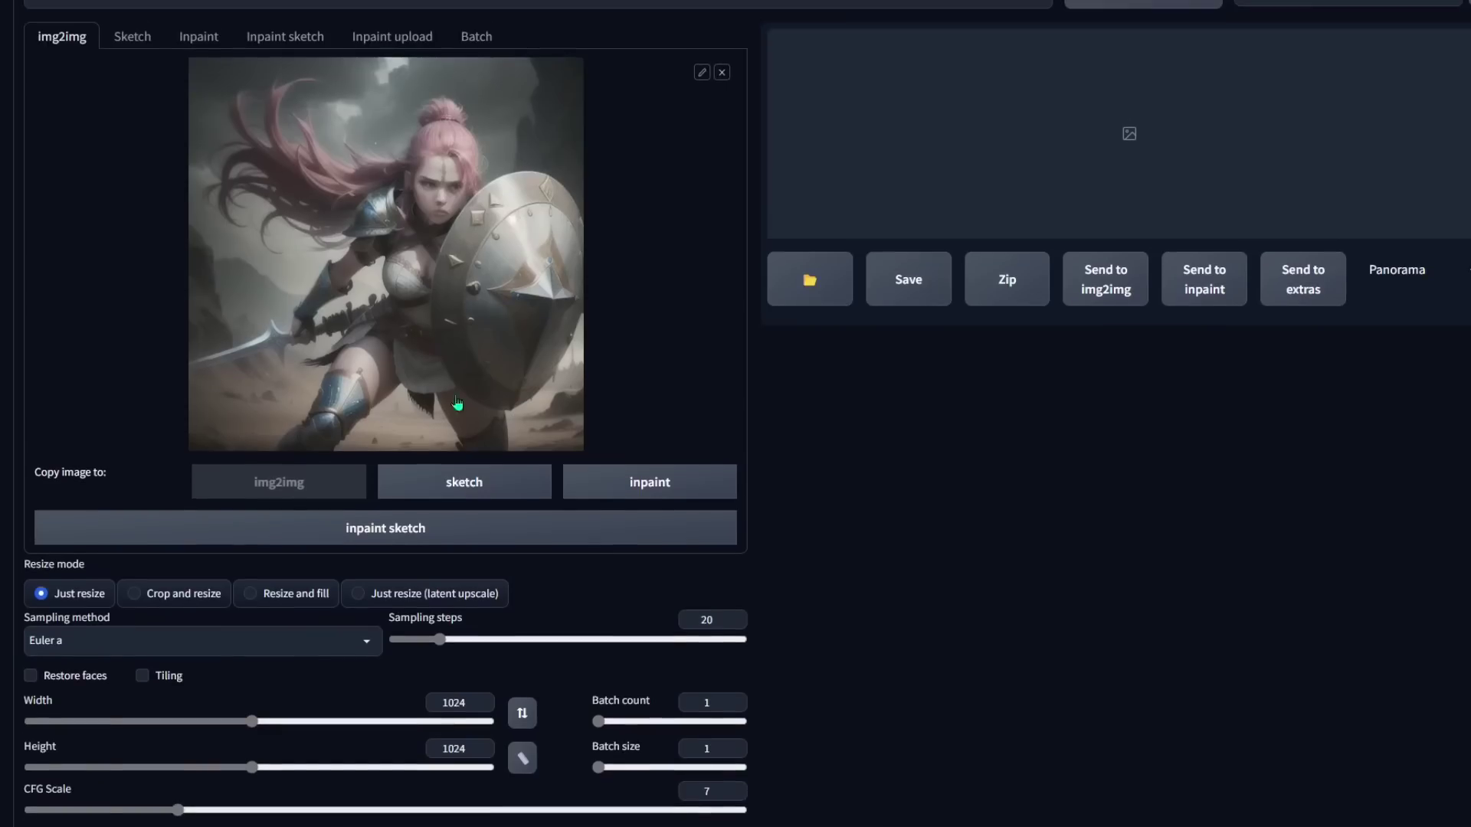
pyautogui.scroll(-2, 519, 409)
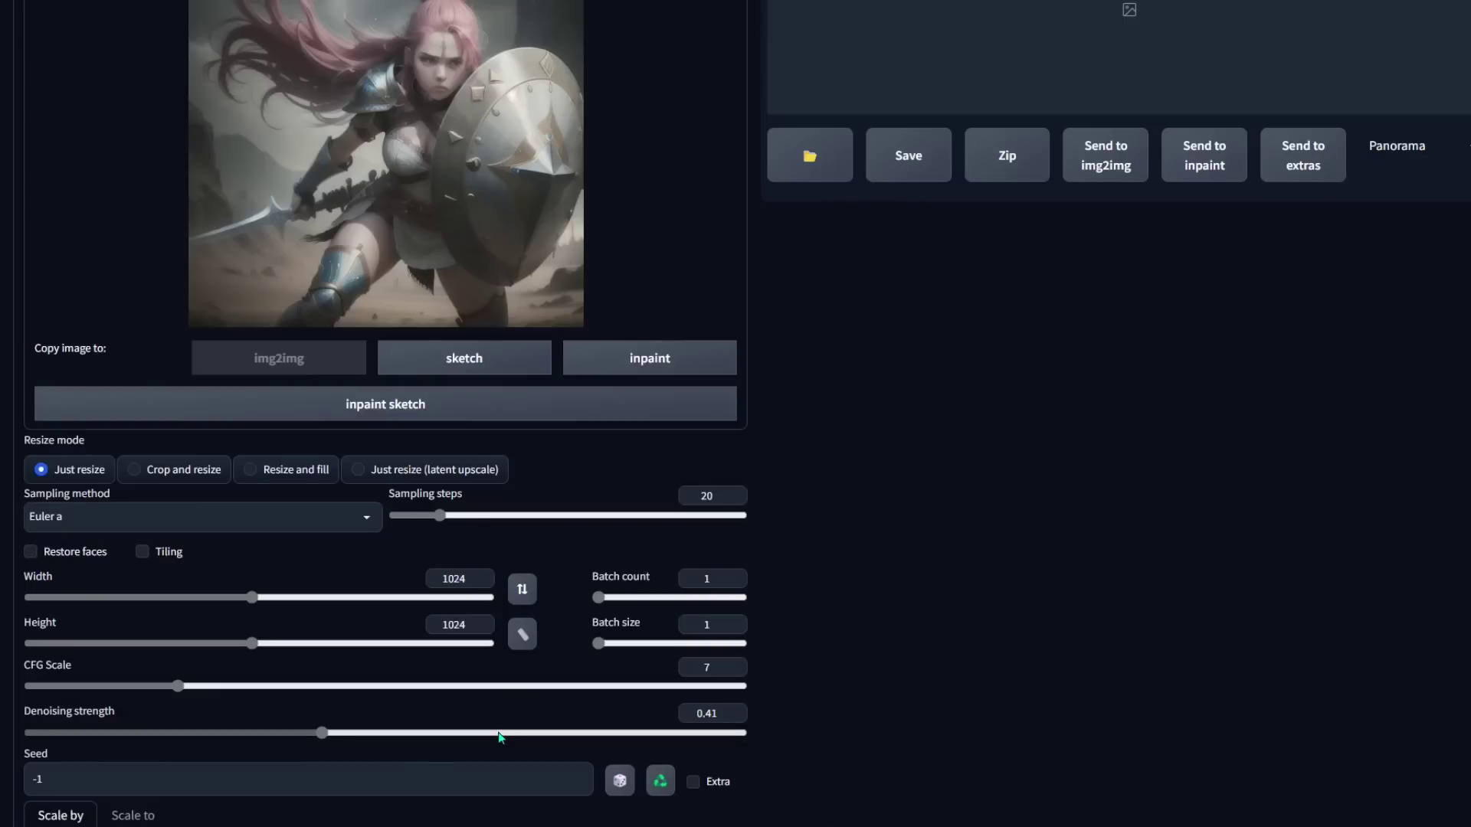
pyautogui.scroll(-2, 499, 737)
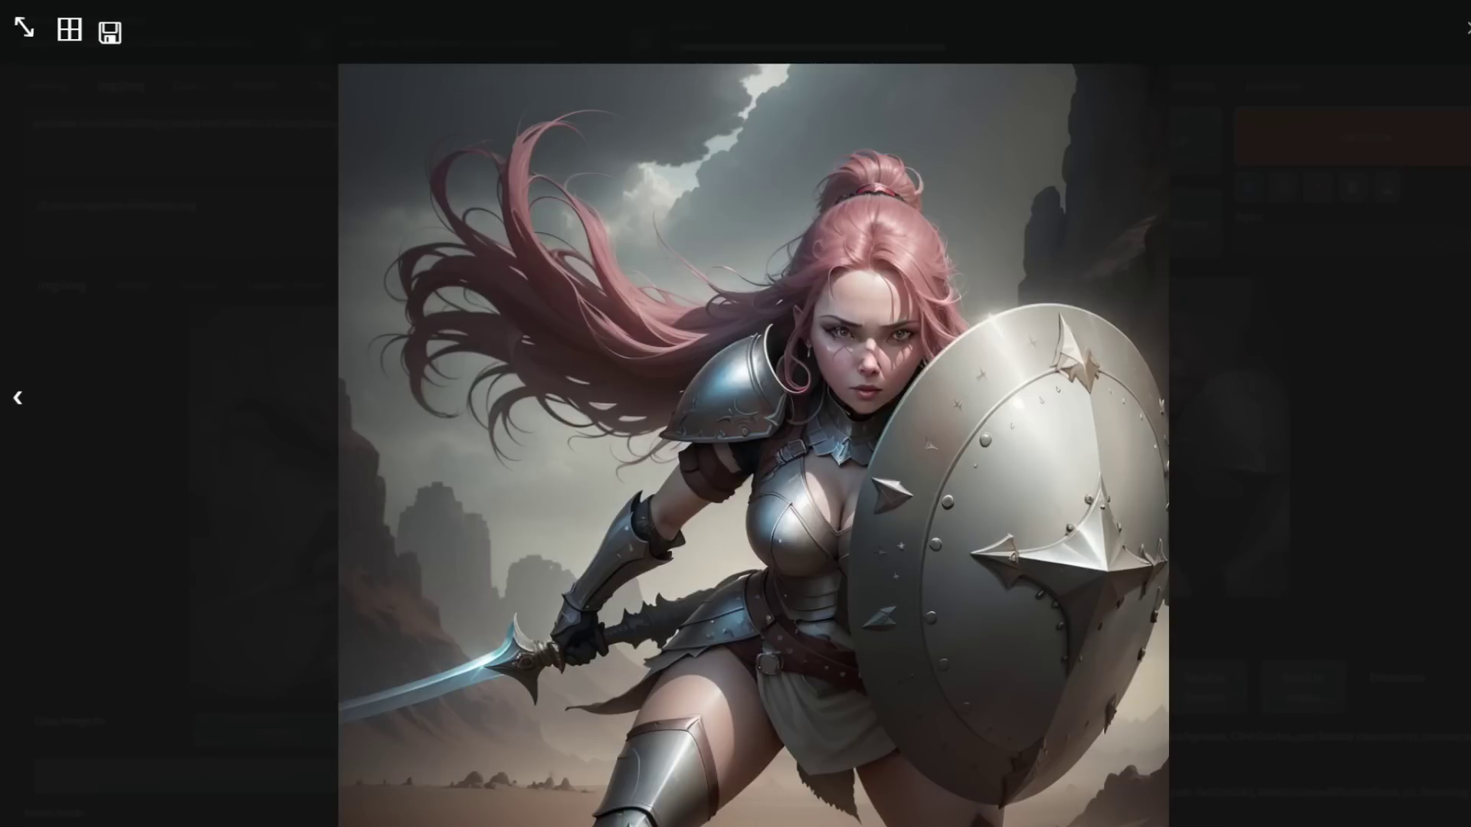
pyautogui.press('Escape')
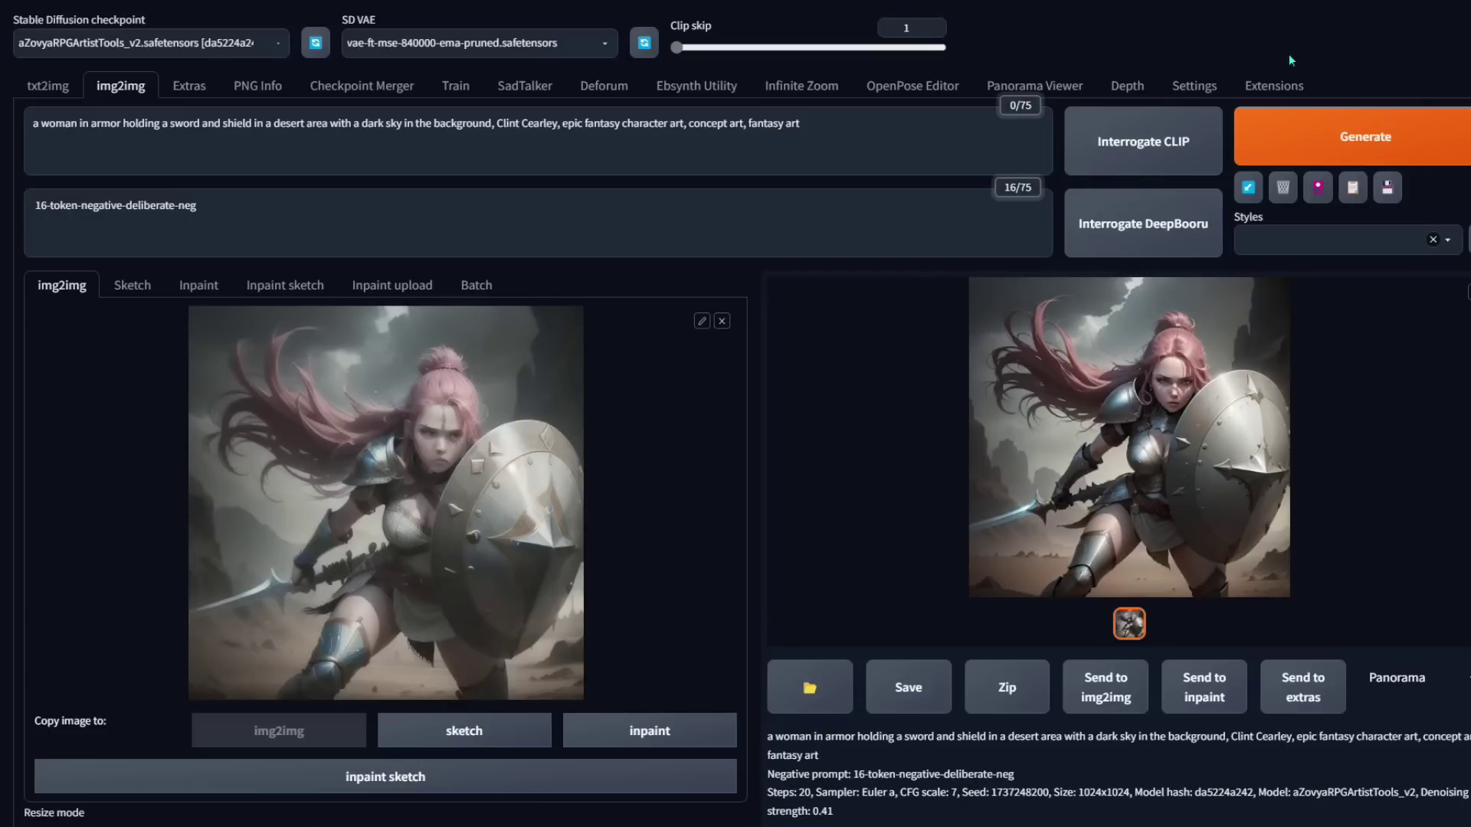
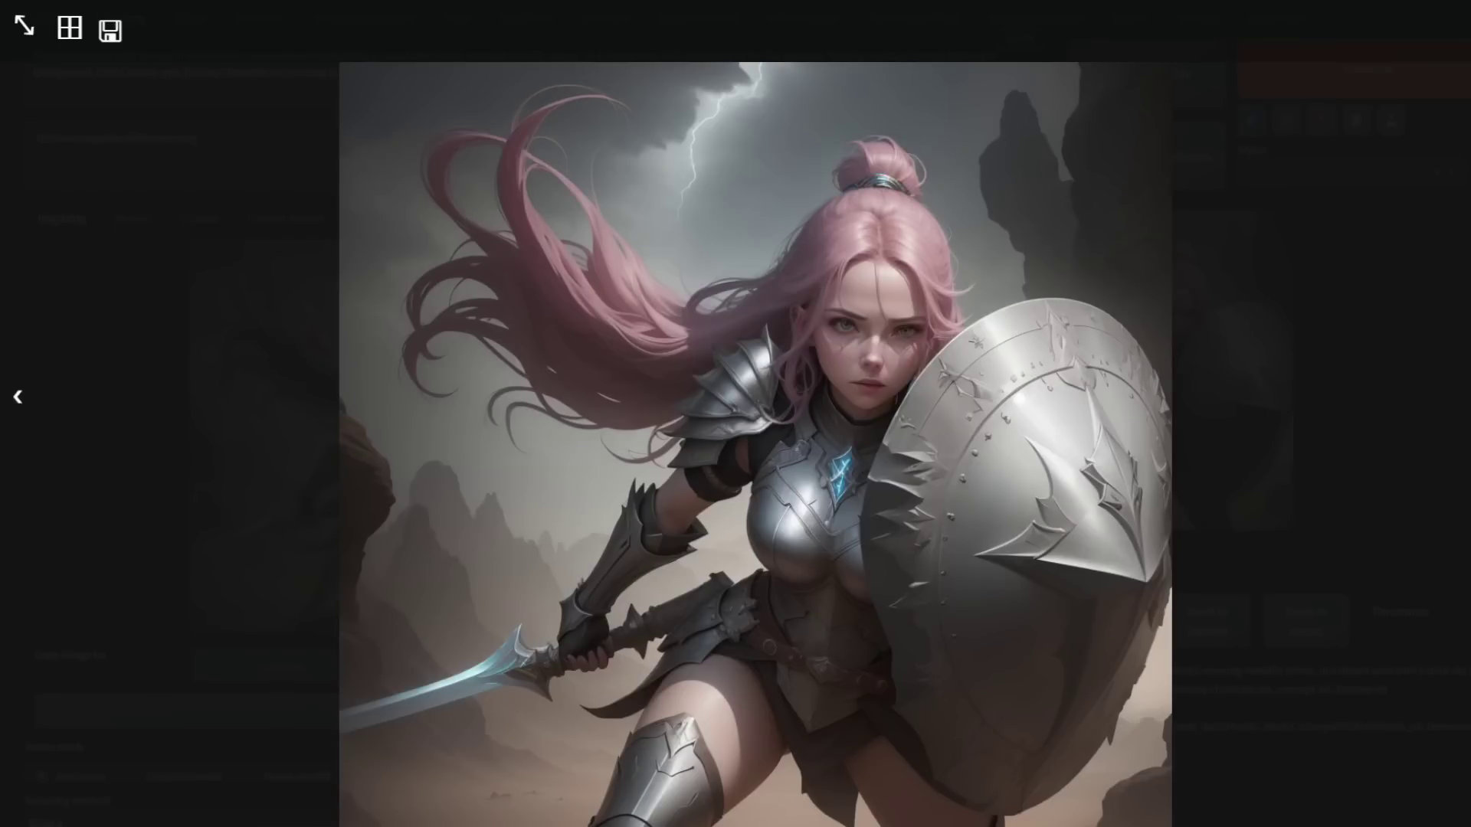
pyautogui.press('Escape')
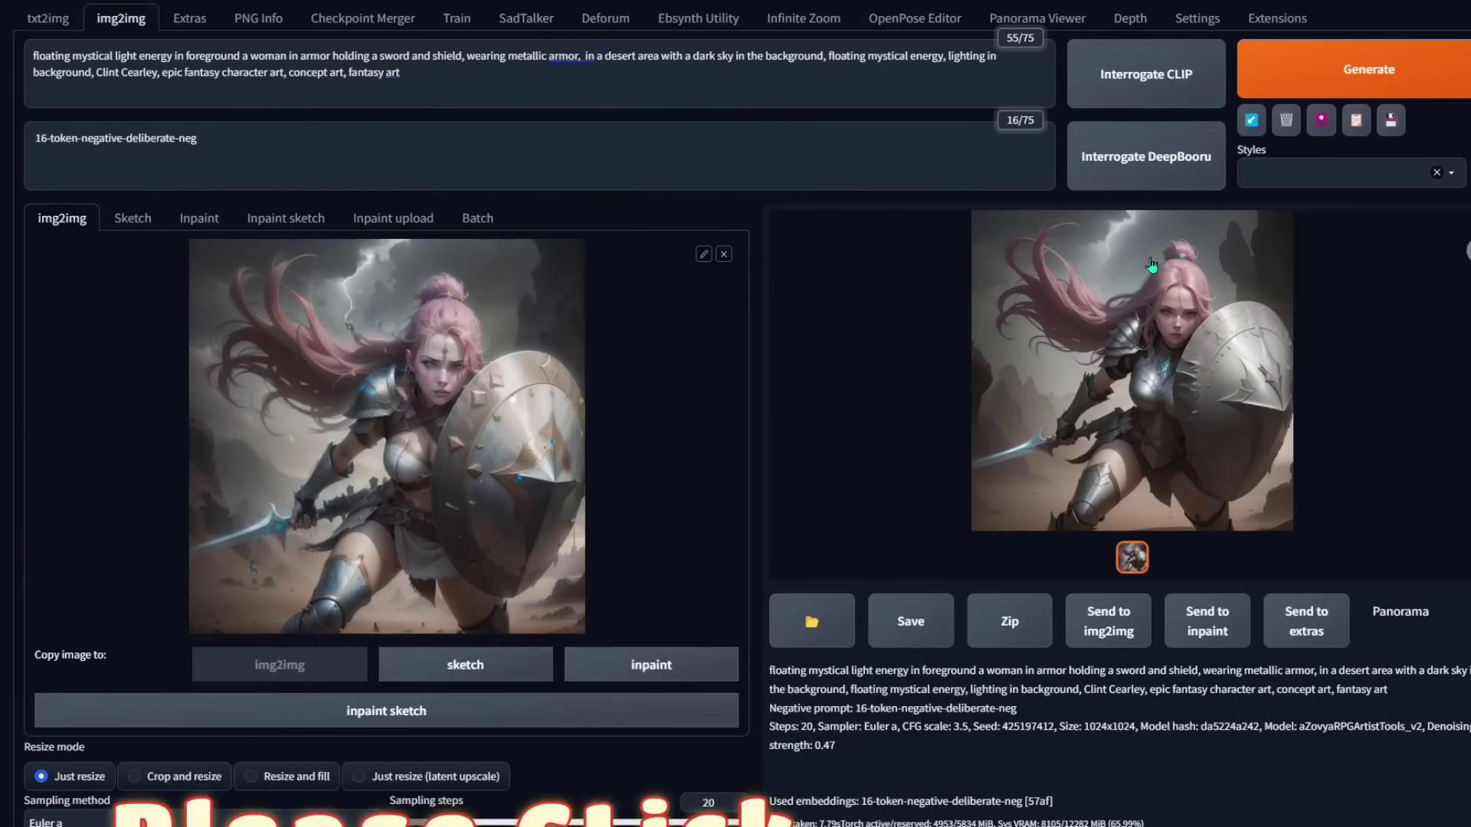
# Step: Choose X/Y/Z plot as the img2img script
pyautogui.scroll(-6, 474, 731)
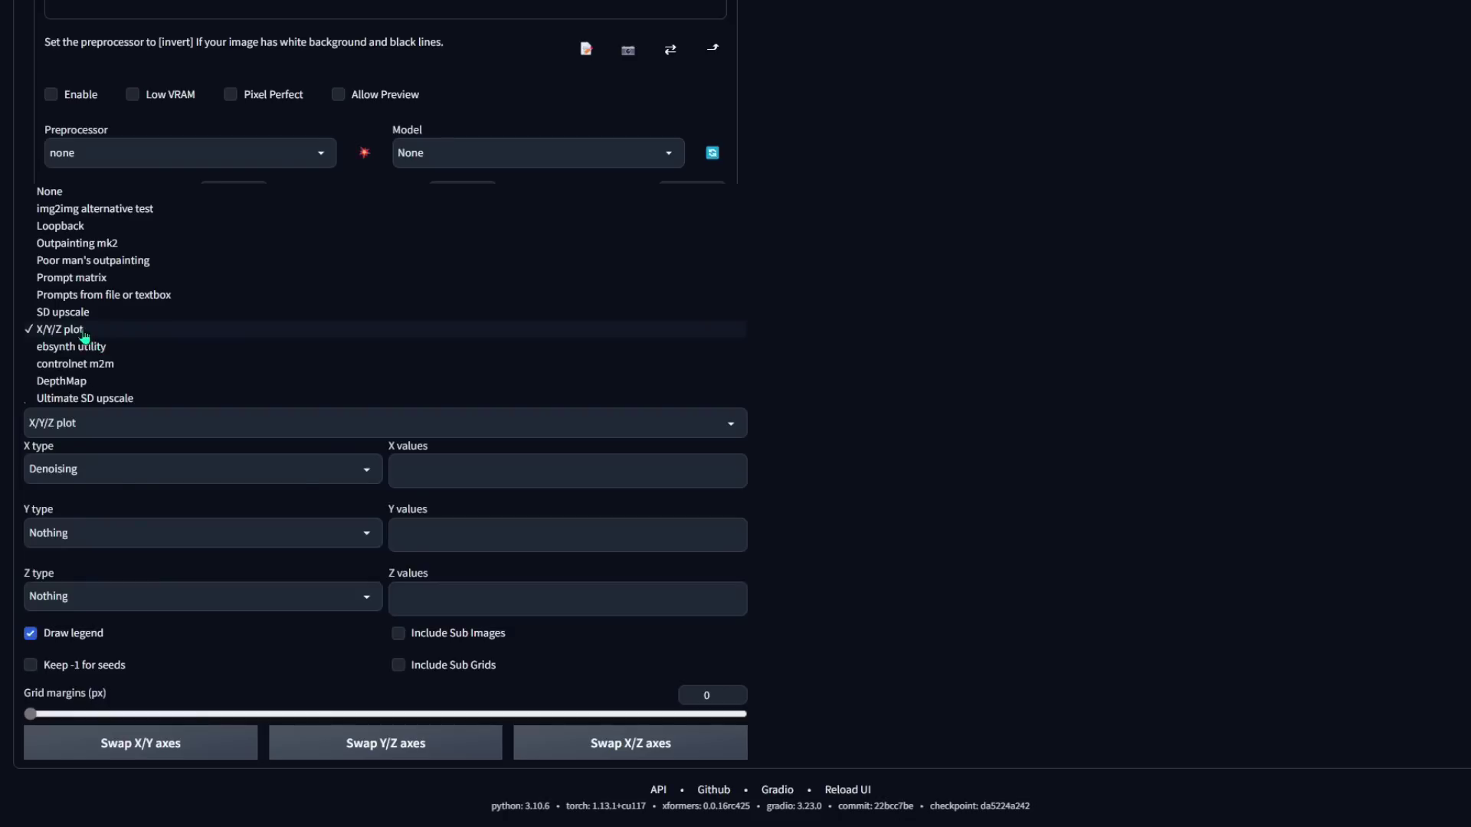
pyautogui.click(83, 331)
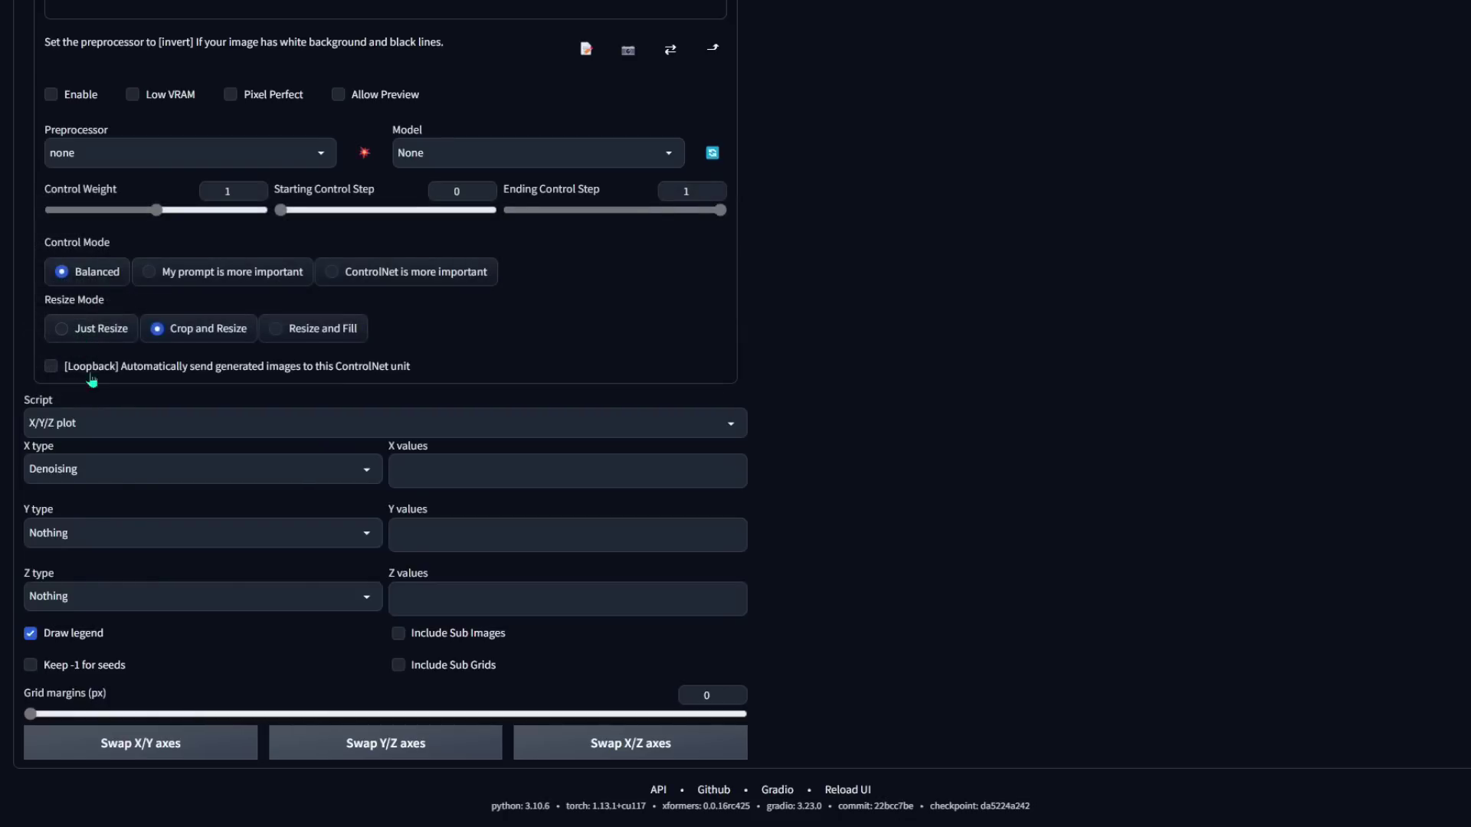
# Step: Set the X/Y/Z plot's X type to Denoising with X values 0.1-0.5 [5]
pyautogui.click(169, 480)
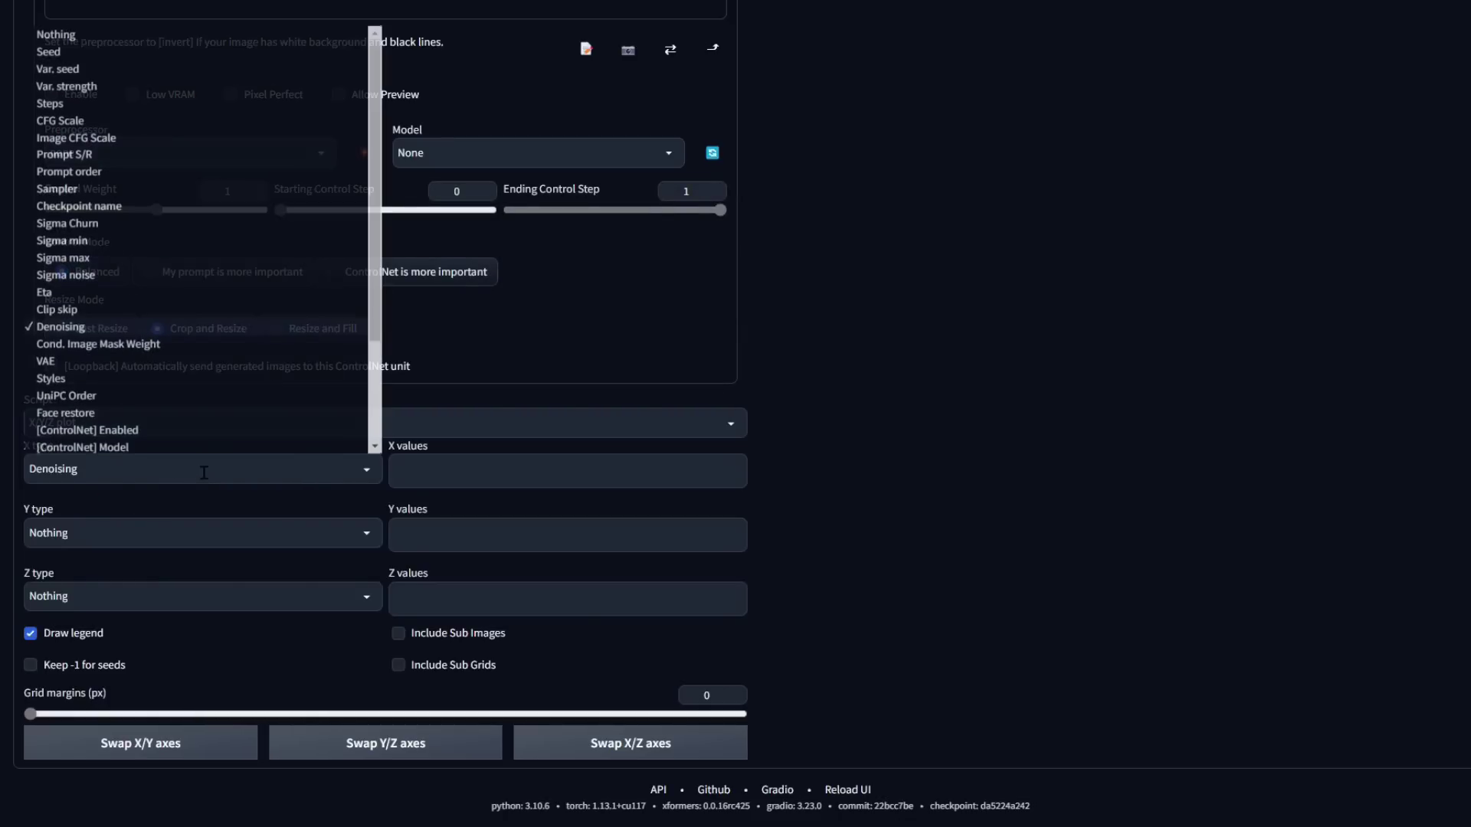
pyautogui.click(69, 328)
pyautogui.click(447, 467)
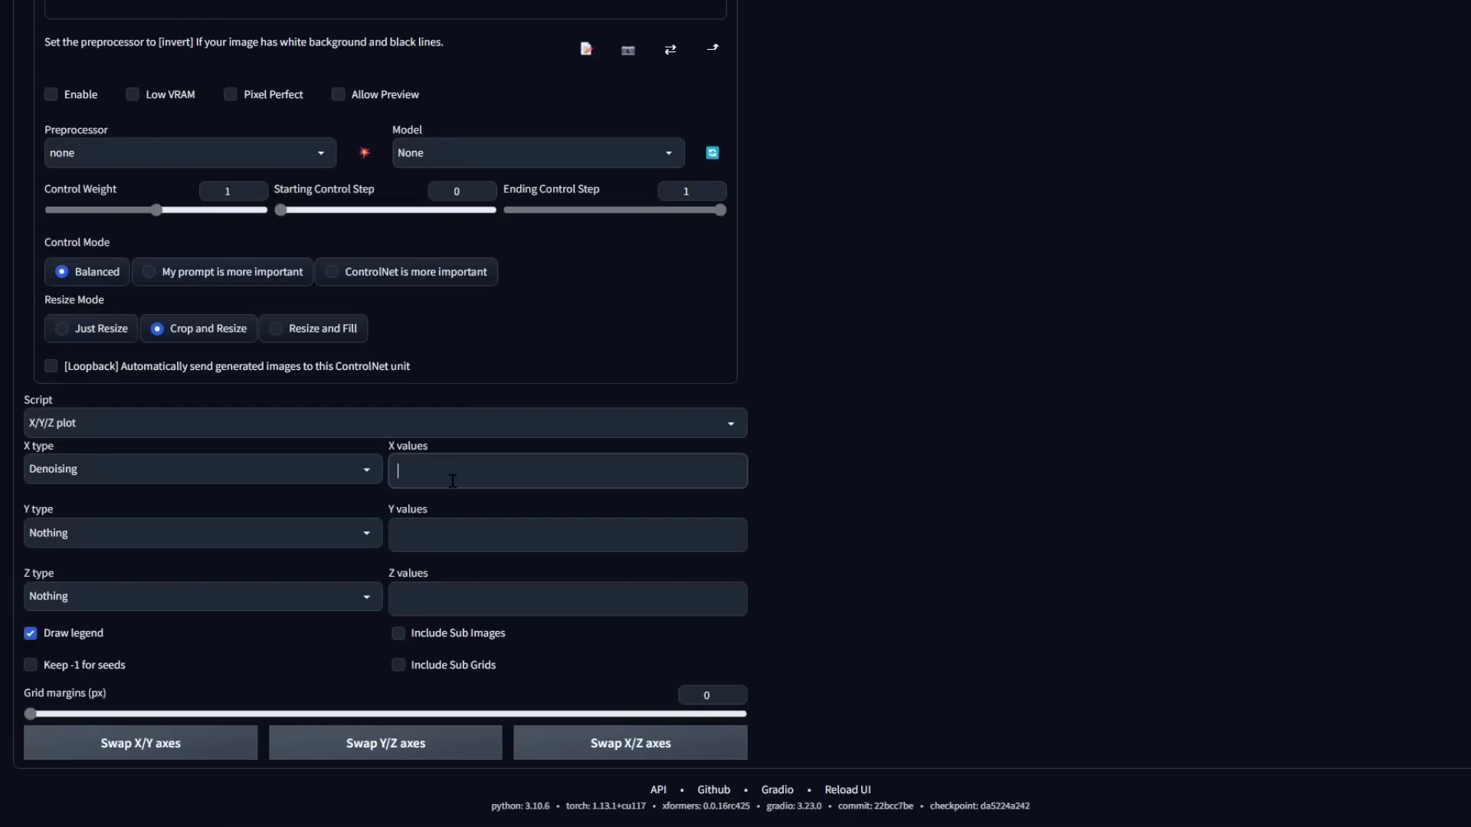
pyautogui.write('0.1')
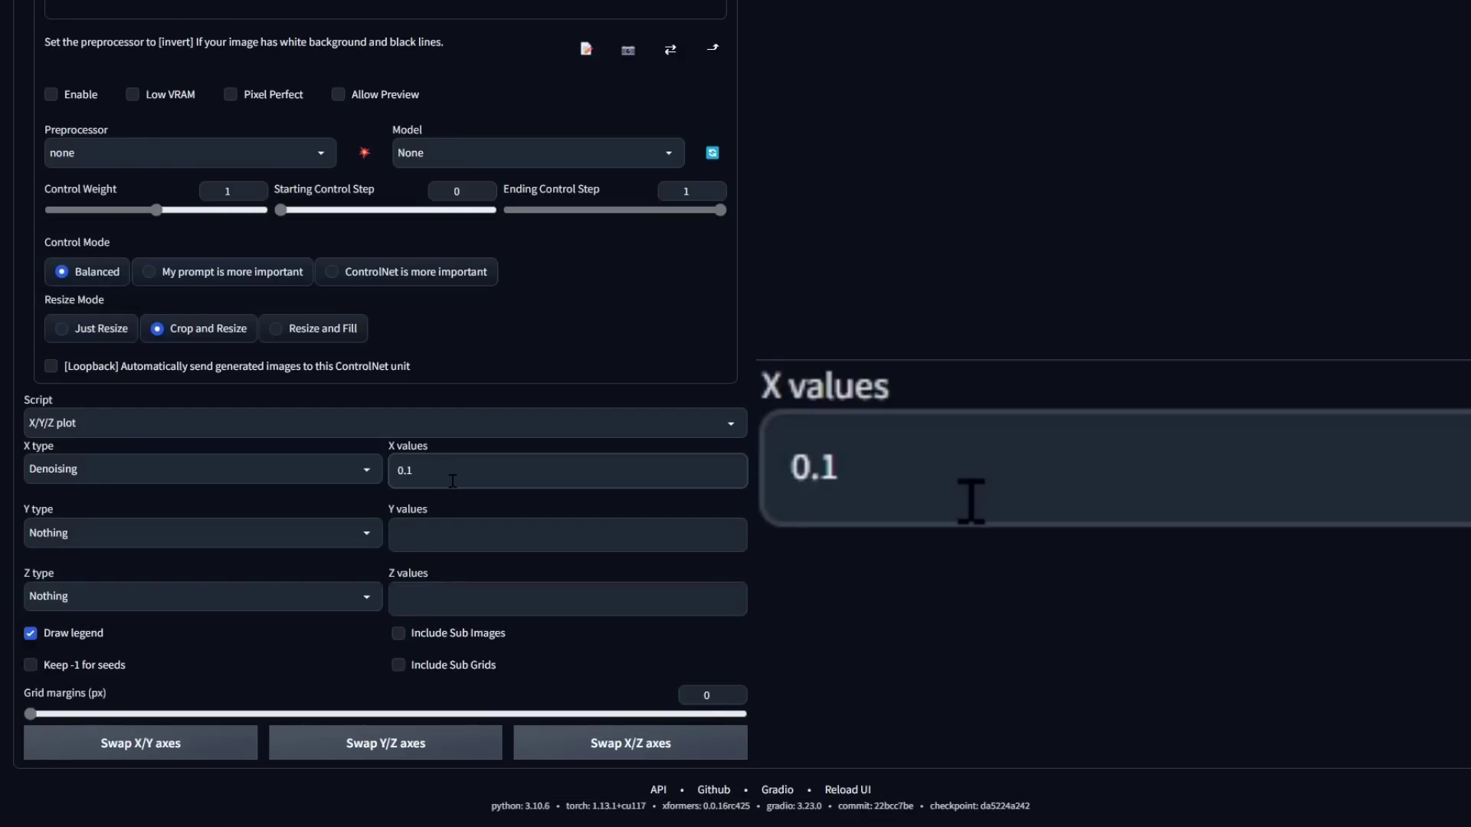
pyautogui.write('-0.5')
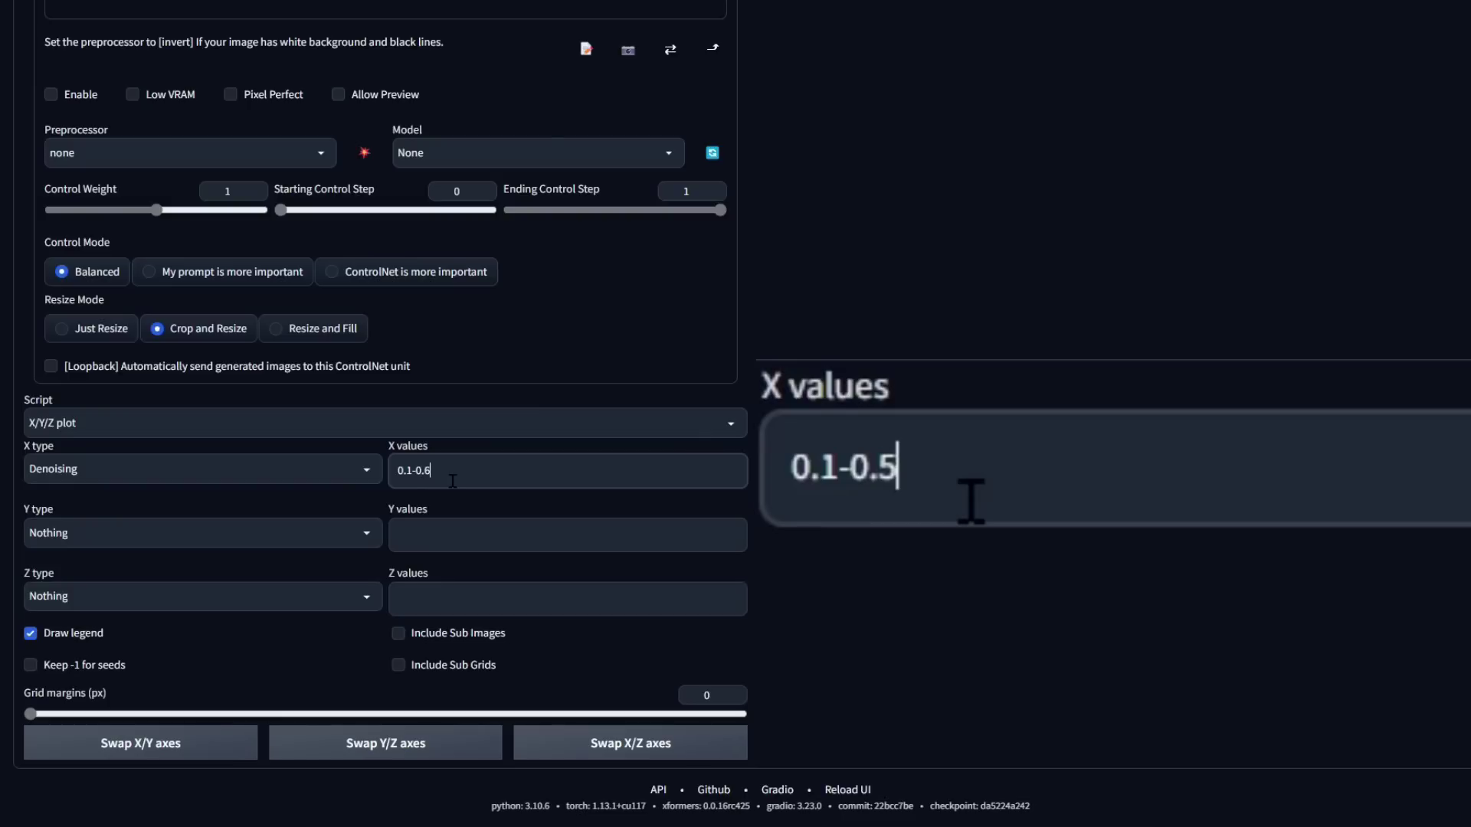
pyautogui.write(' []')
pyautogui.press('Left')
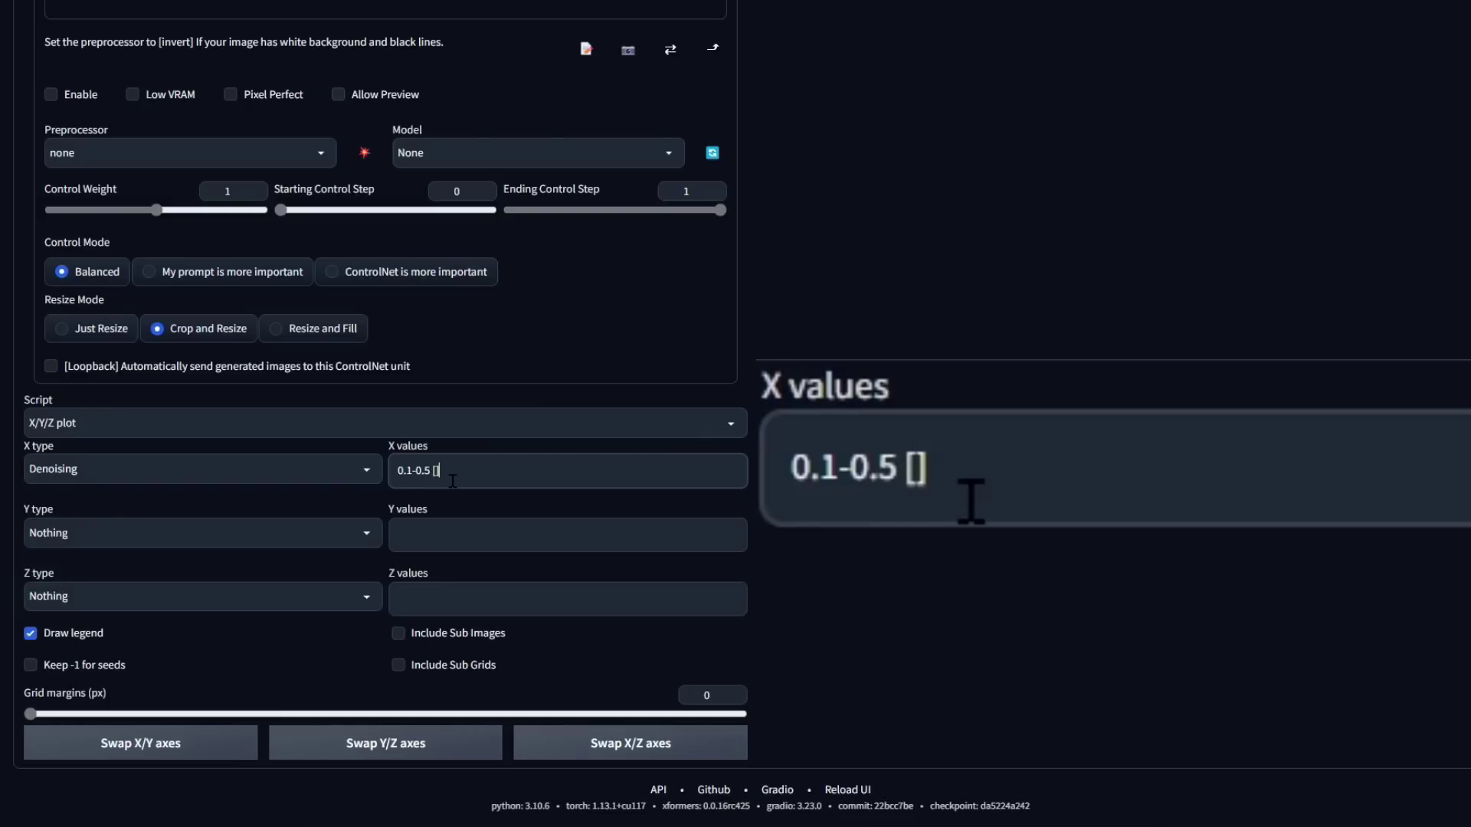
pyautogui.write('5')
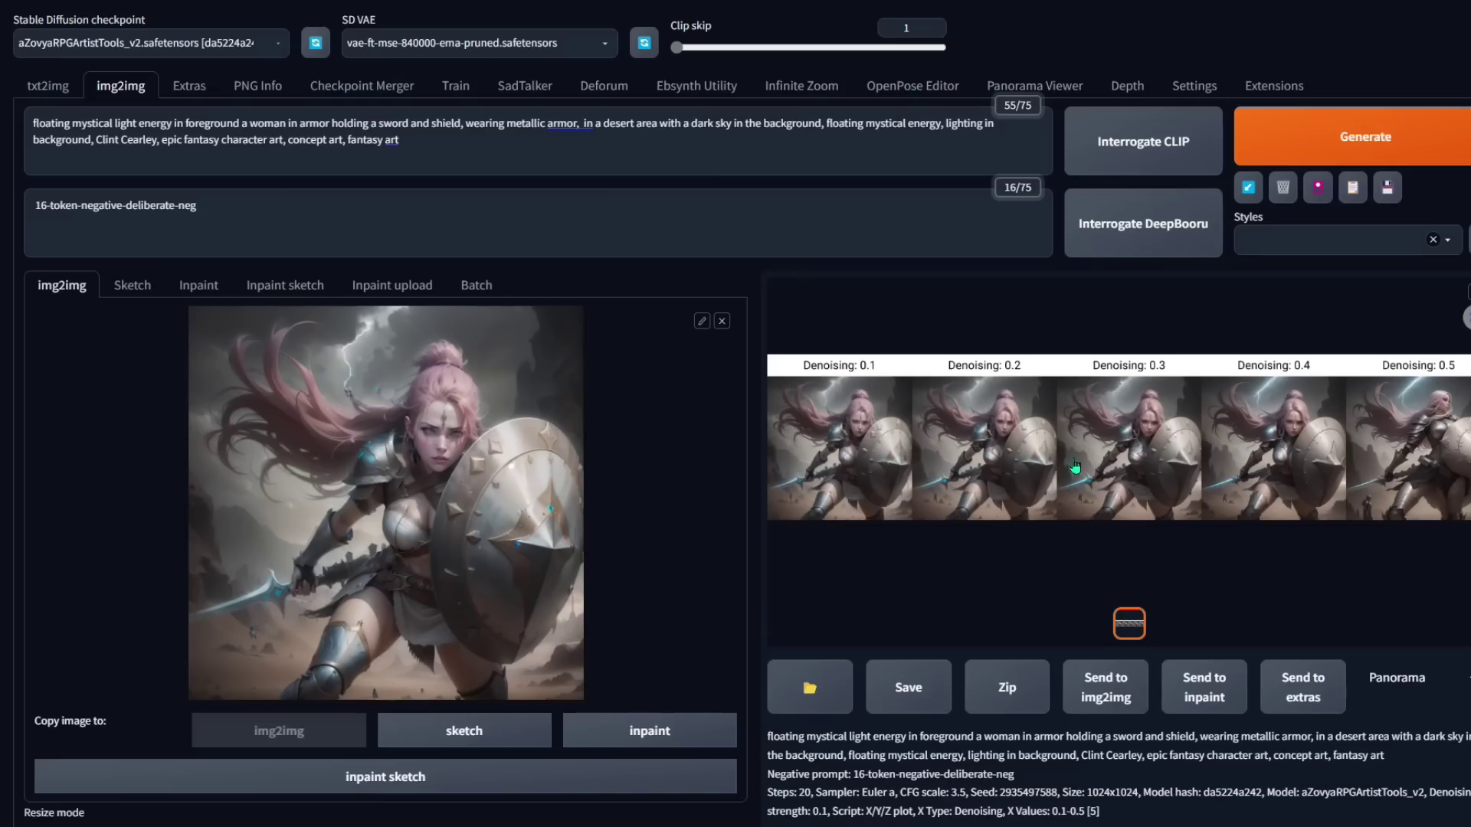
# Step: Examine the denoising comparison grid at full size, and look across the denoising and clip skip grid in the image viewer
pyautogui.click(1224, 466)
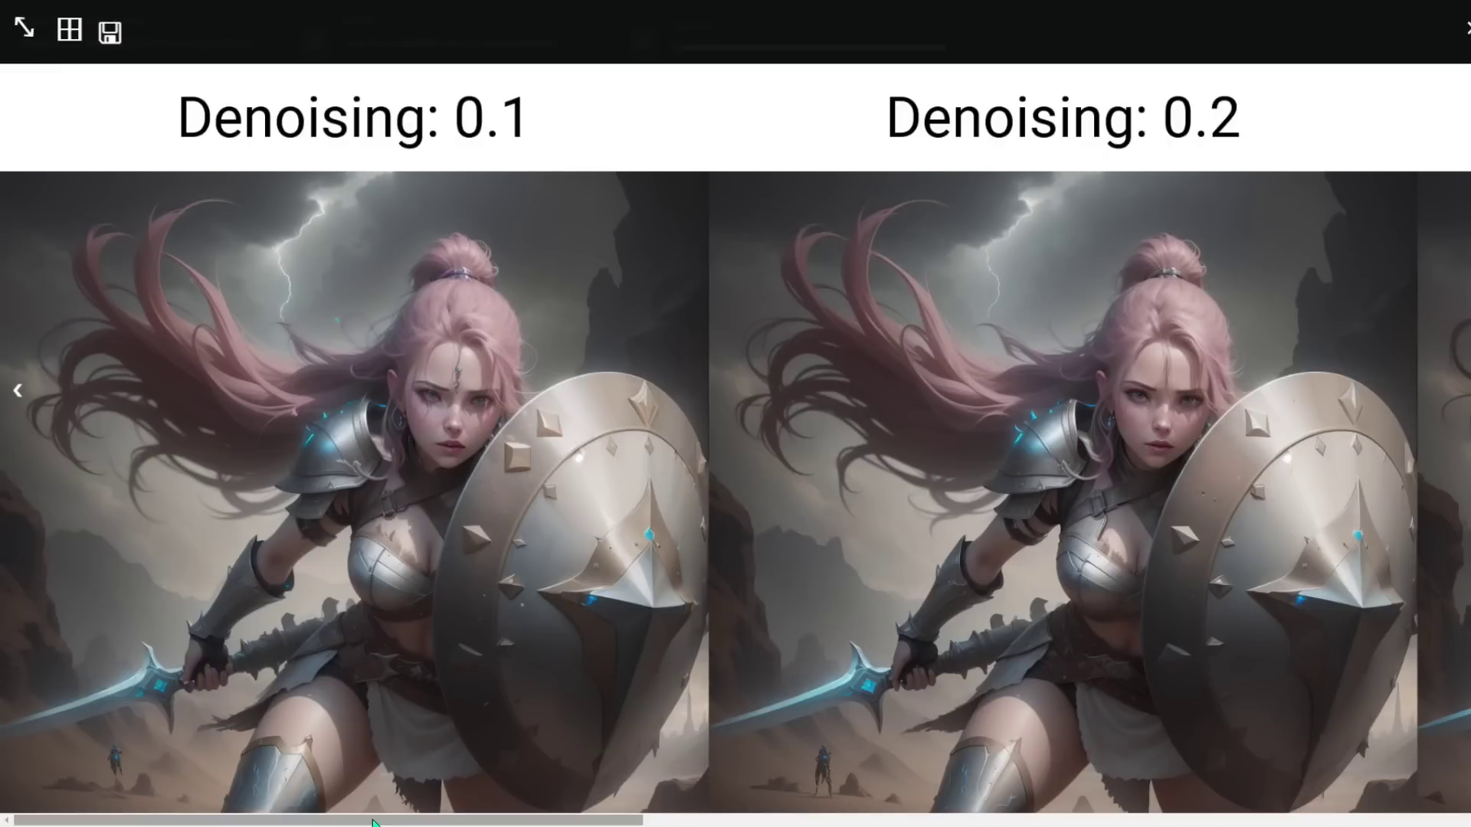
pyautogui.moveTo(373, 823); pyautogui.dragTo(1241, 817)
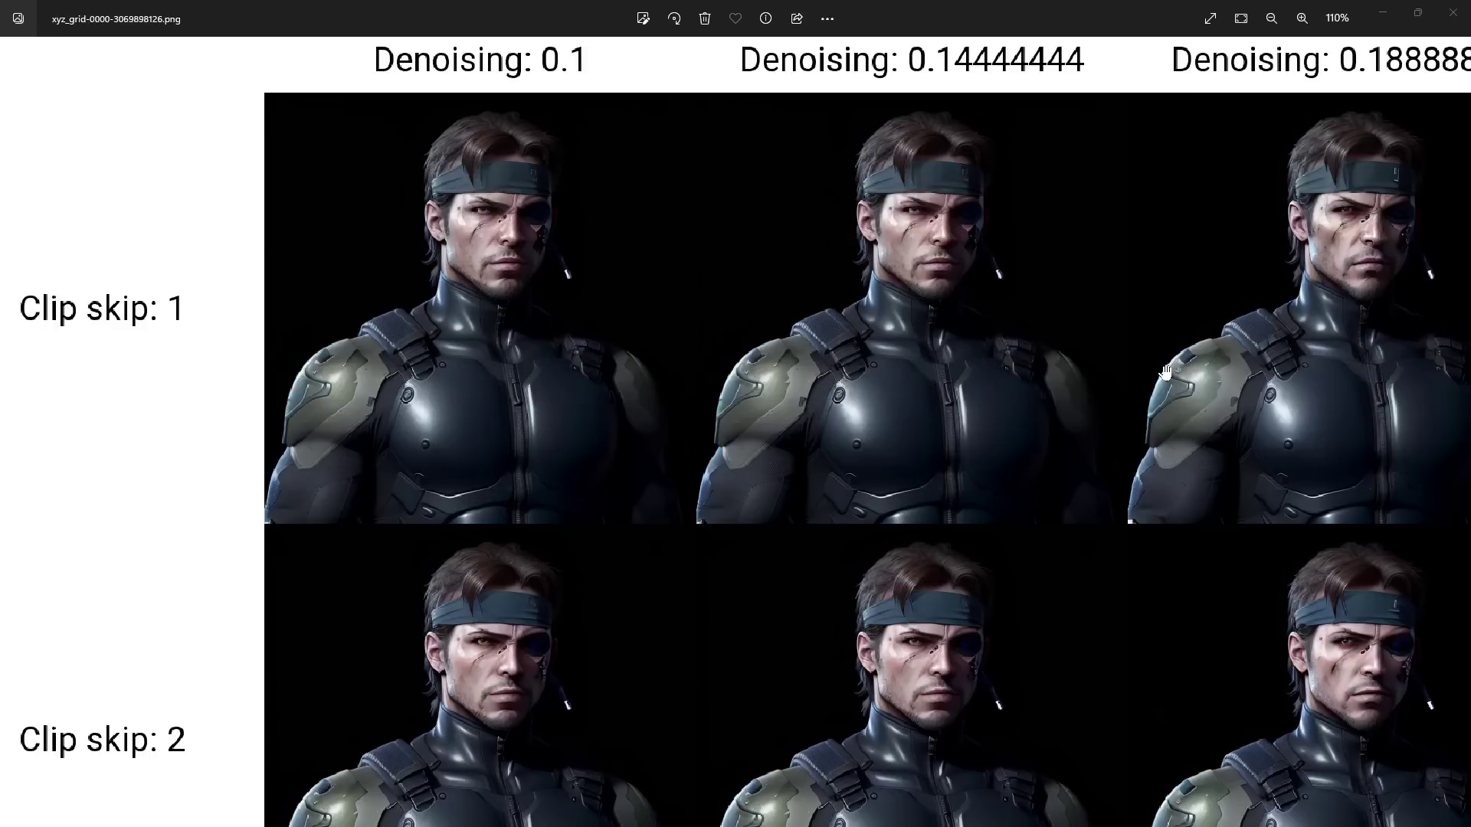
pyautogui.moveTo(1165, 372); pyautogui.dragTo(699, 371)
pyautogui.moveTo(1219, 356); pyautogui.dragTo(707, 370)
pyautogui.moveTo(1287, 372); pyautogui.dragTo(864, 367)
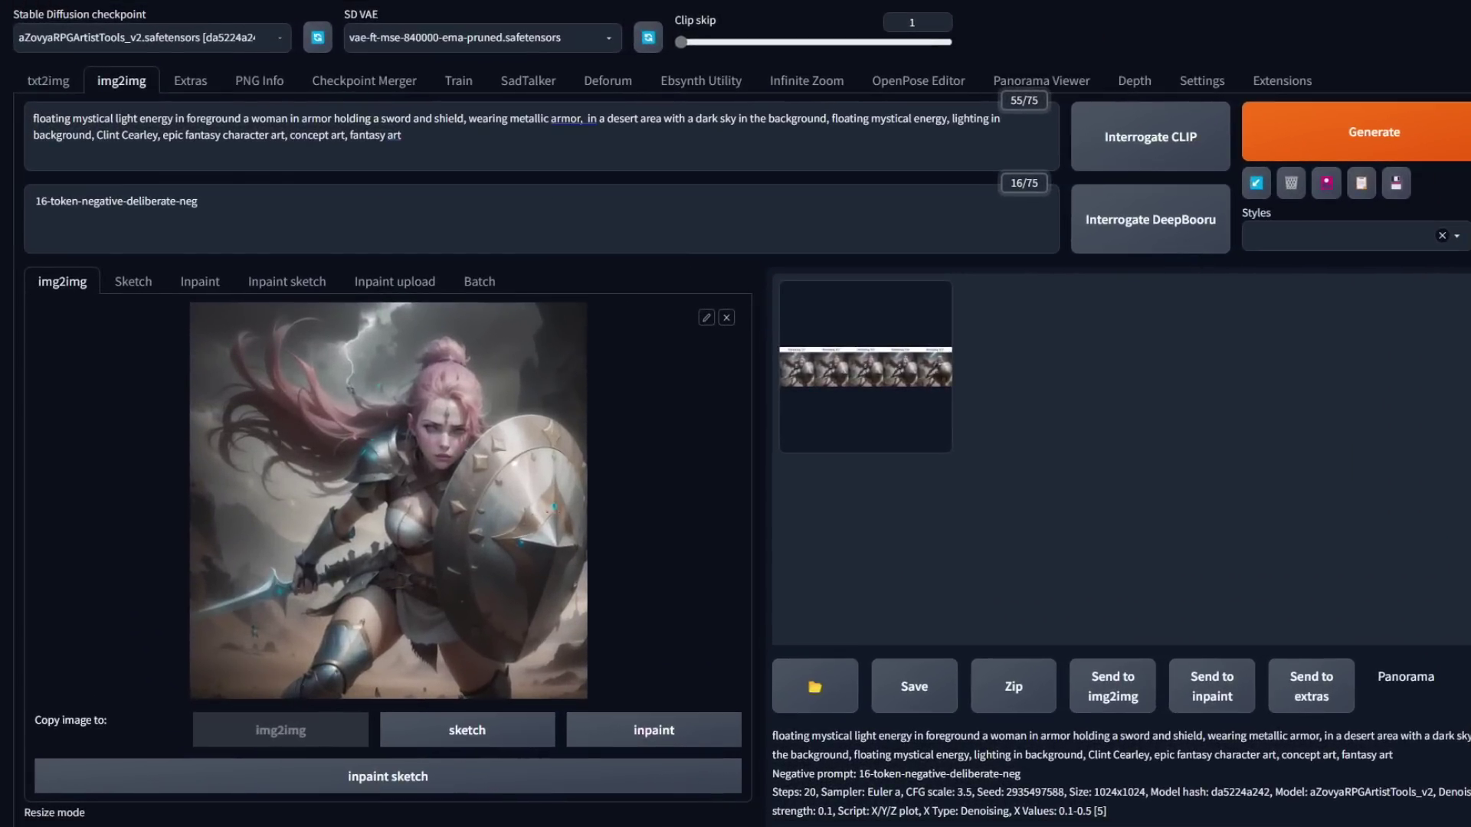
# Step: Enable ControlNet Unit 0 with the warrior picture as its image and choose the tile_resample preprocessor
pyautogui.scroll(-10, 463, 523)
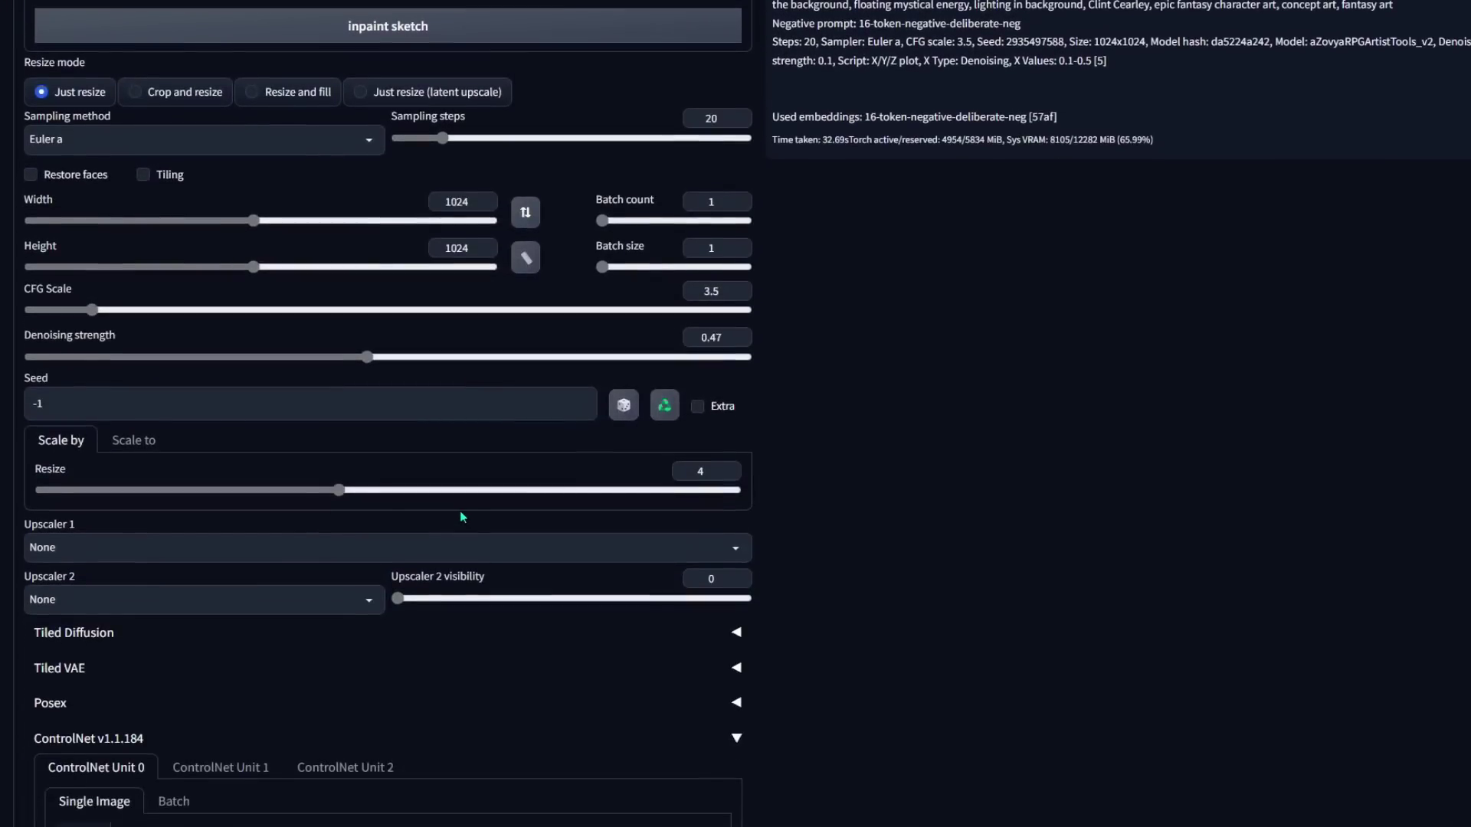
pyautogui.scroll(-3, 367, 567)
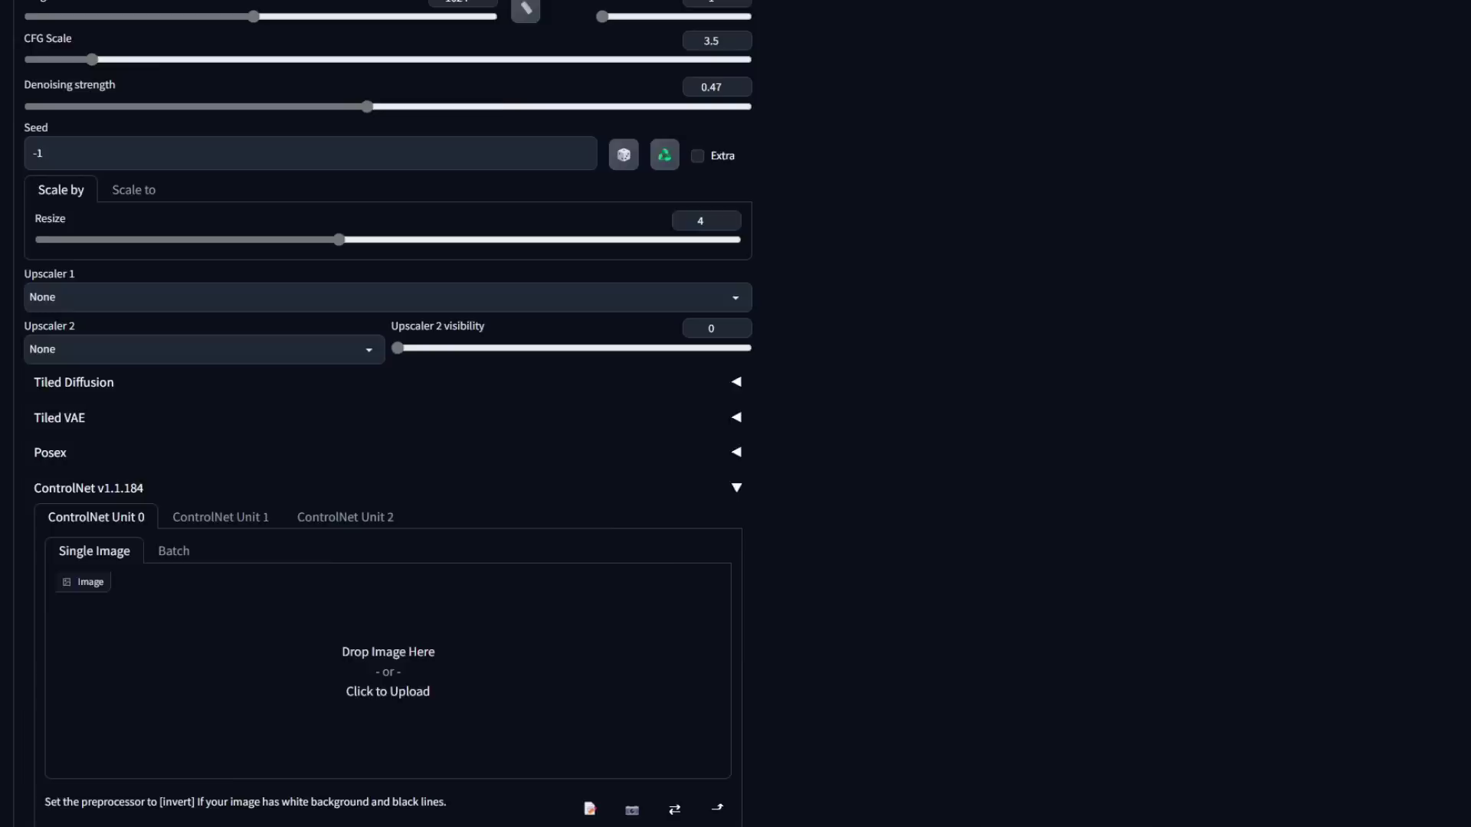
pyautogui.scroll(-3, 387, 413)
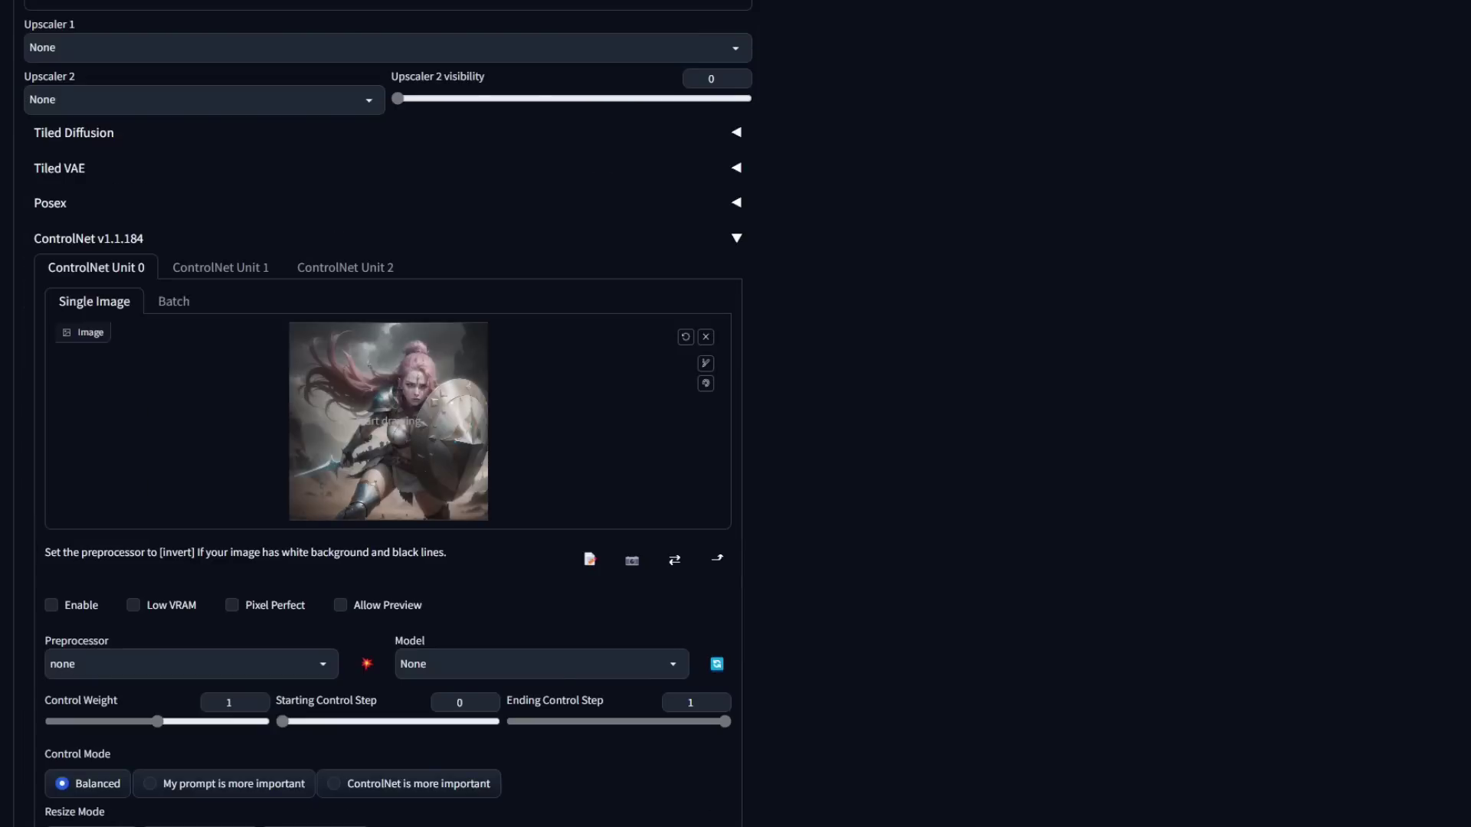
pyautogui.click(63, 613)
pyautogui.click(169, 666)
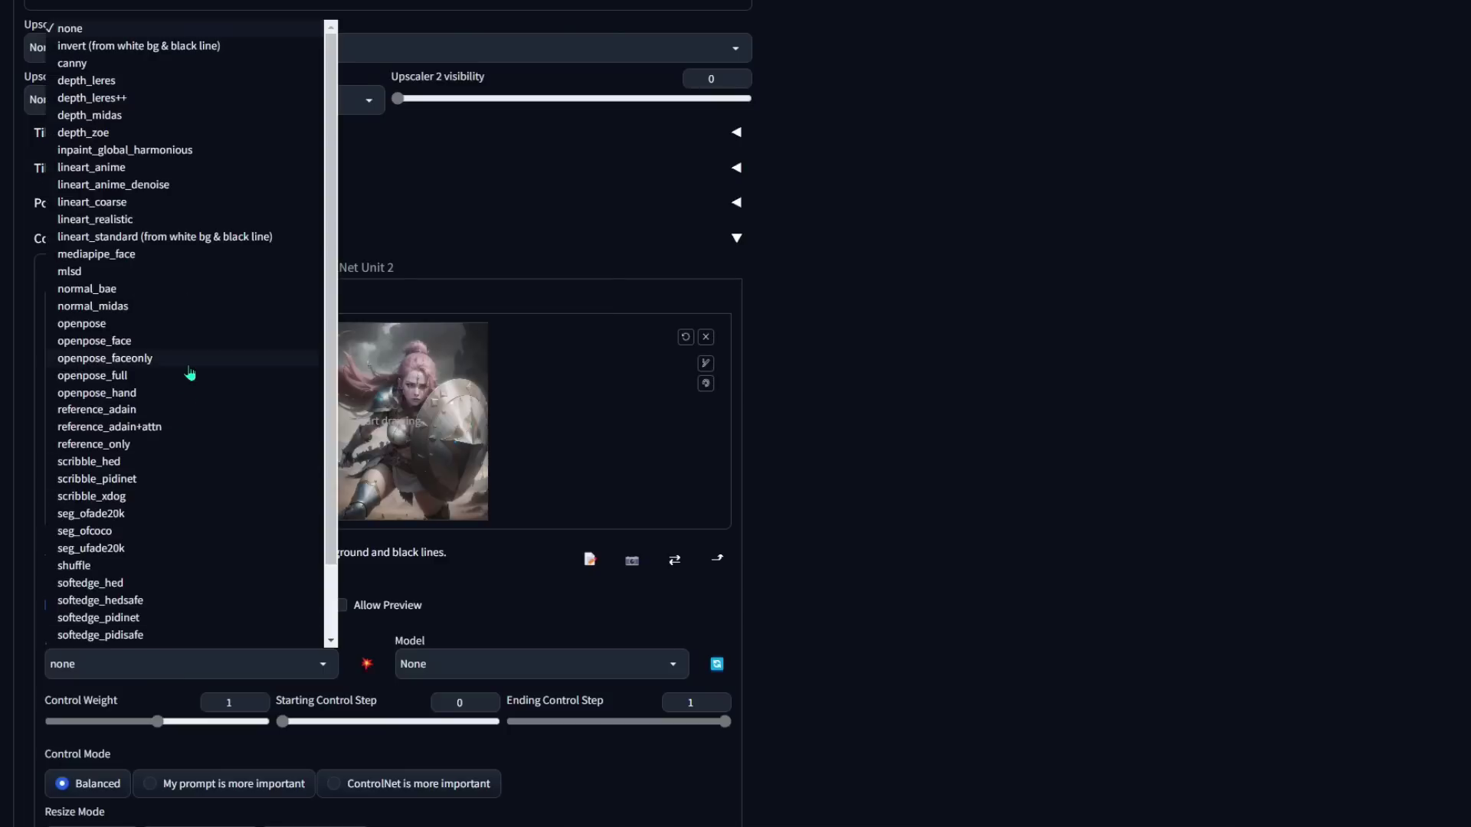
pyautogui.scroll(-10, 192, 390)
pyautogui.scroll(5, 202, 248)
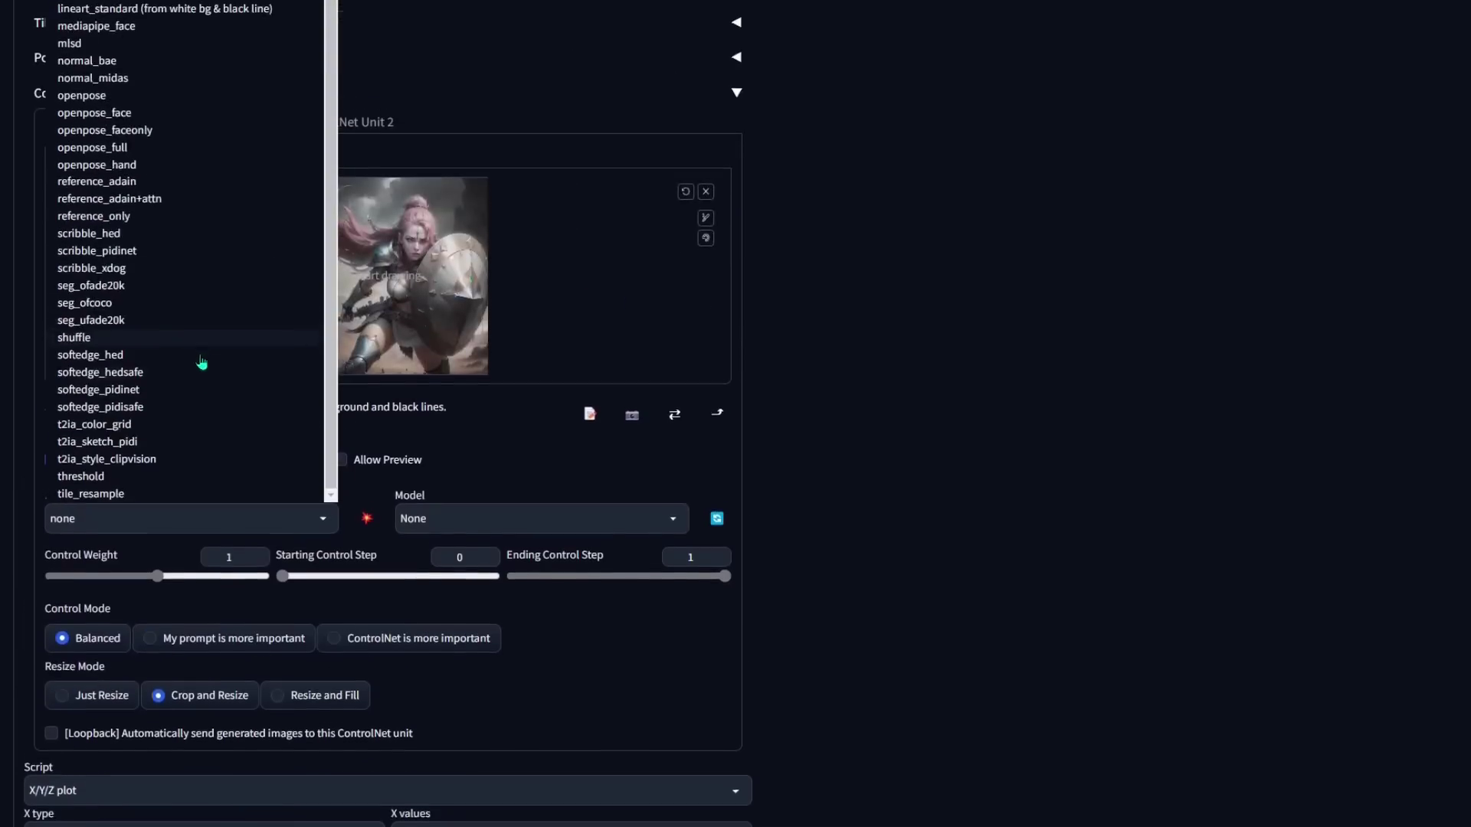
pyautogui.click(91, 499)
# Step: Choose the control_v11f1e_sd15_tile model for ControlNet Unit 0 and turn on Pixel Perfect
pyautogui.click(634, 521)
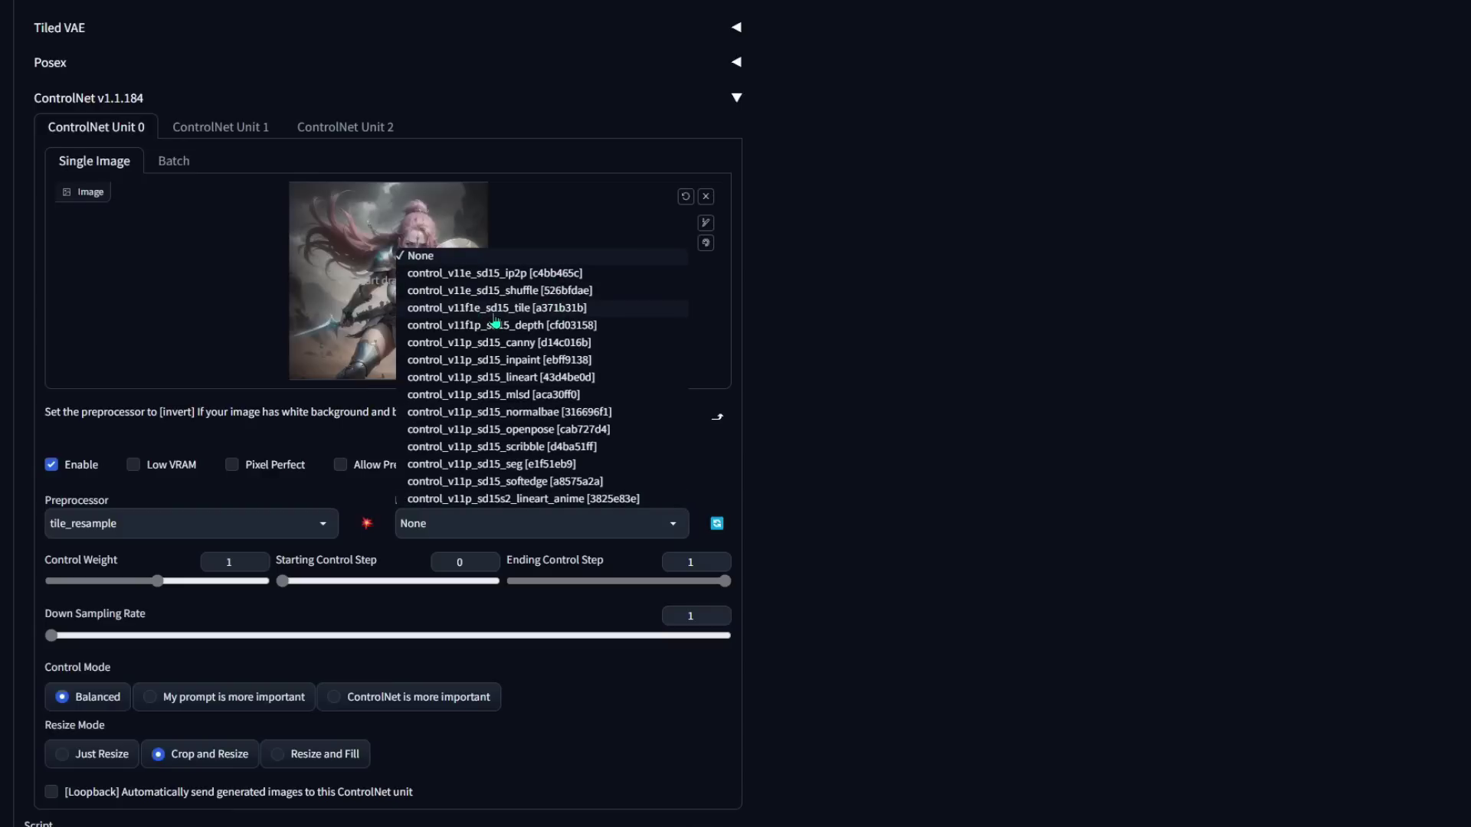
pyautogui.click(564, 320)
pyautogui.click(259, 464)
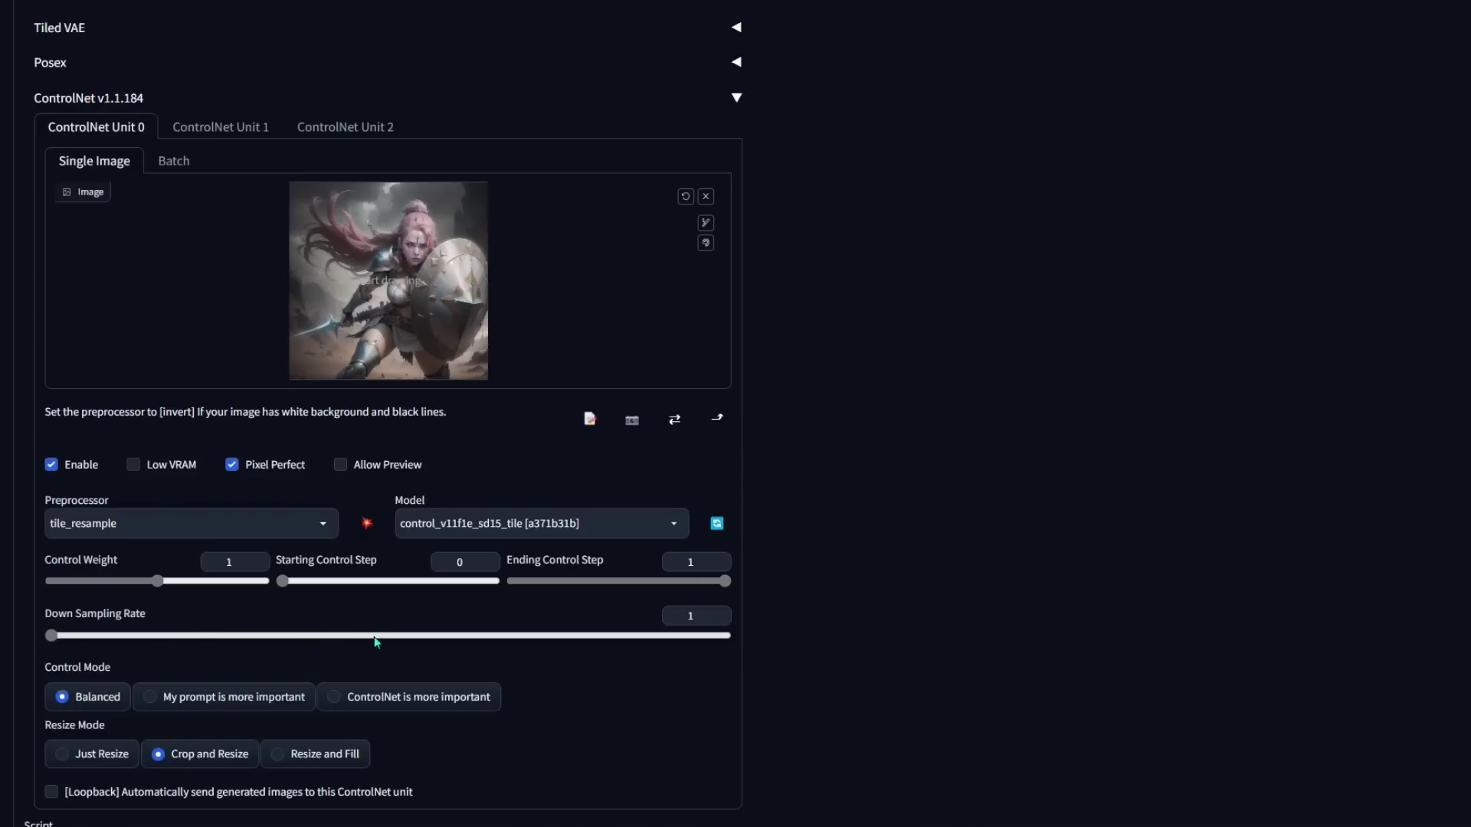
# Step: Try SD upscale as the img2img script and settle on Ultimate SD upscale
pyautogui.scroll(-5, 376, 642)
pyautogui.click(170, 475)
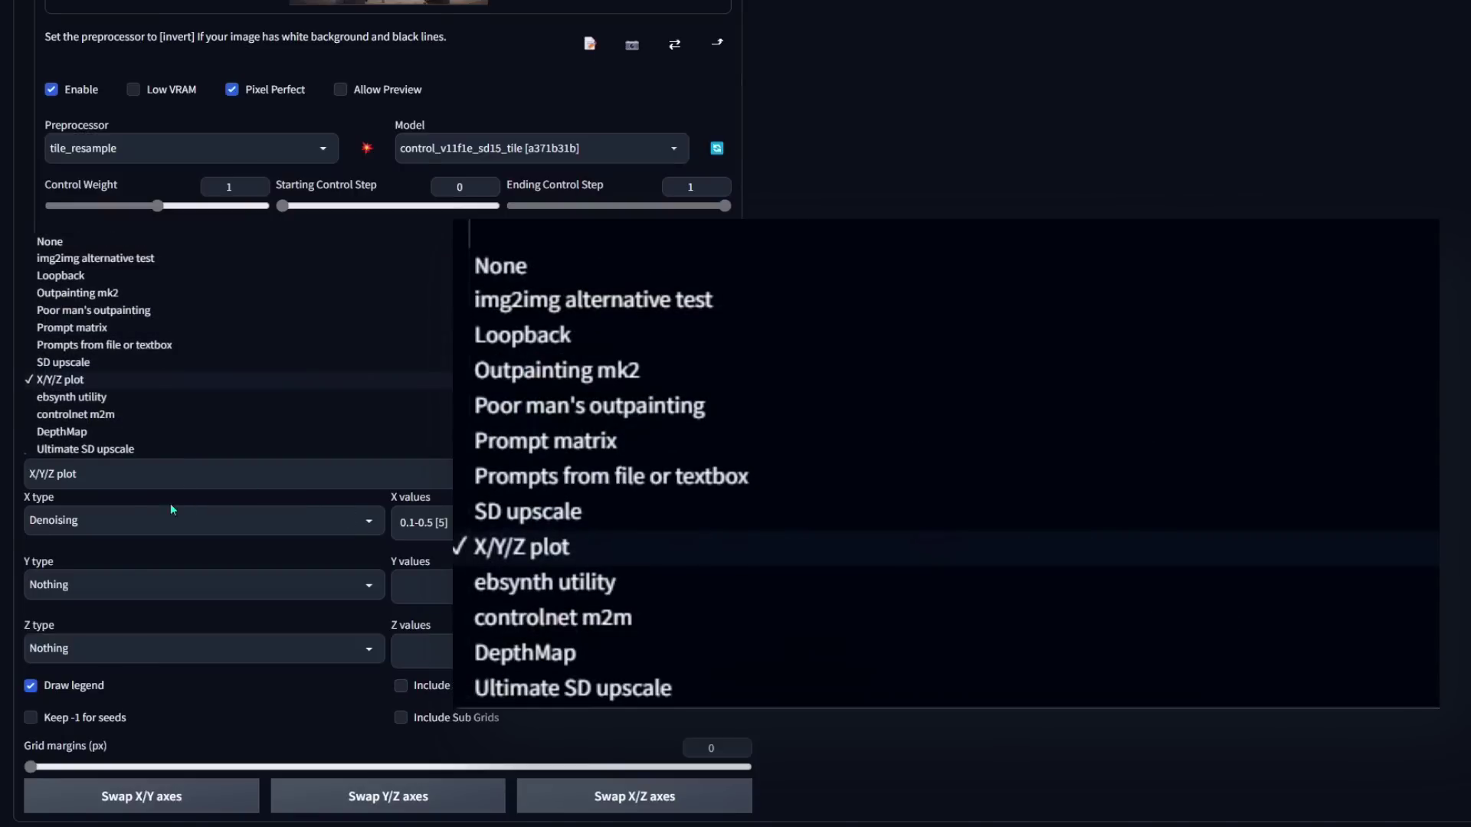
pyautogui.click(129, 366)
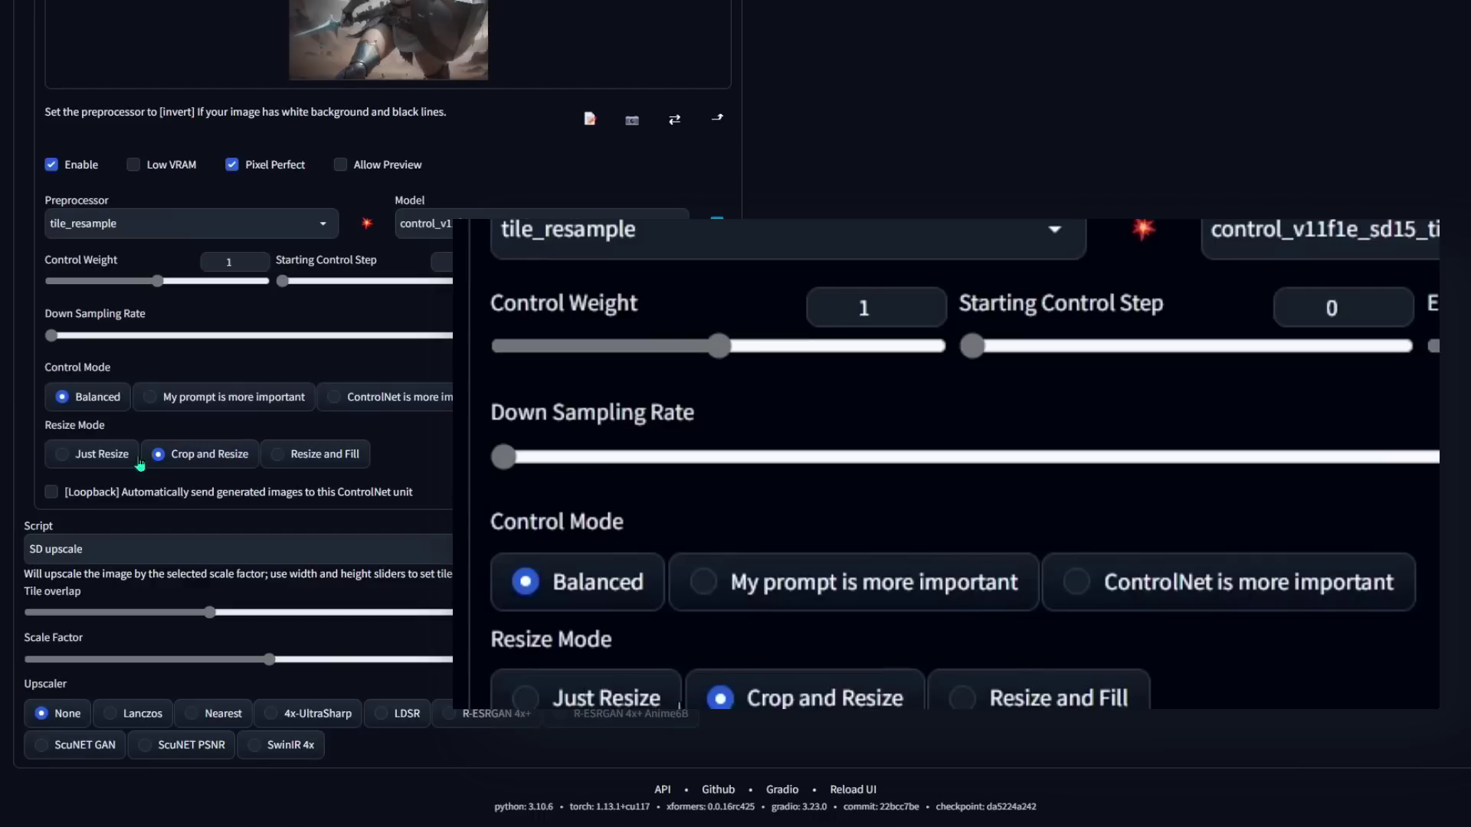
pyautogui.click(152, 556)
pyautogui.click(131, 536)
pyautogui.click(201, 556)
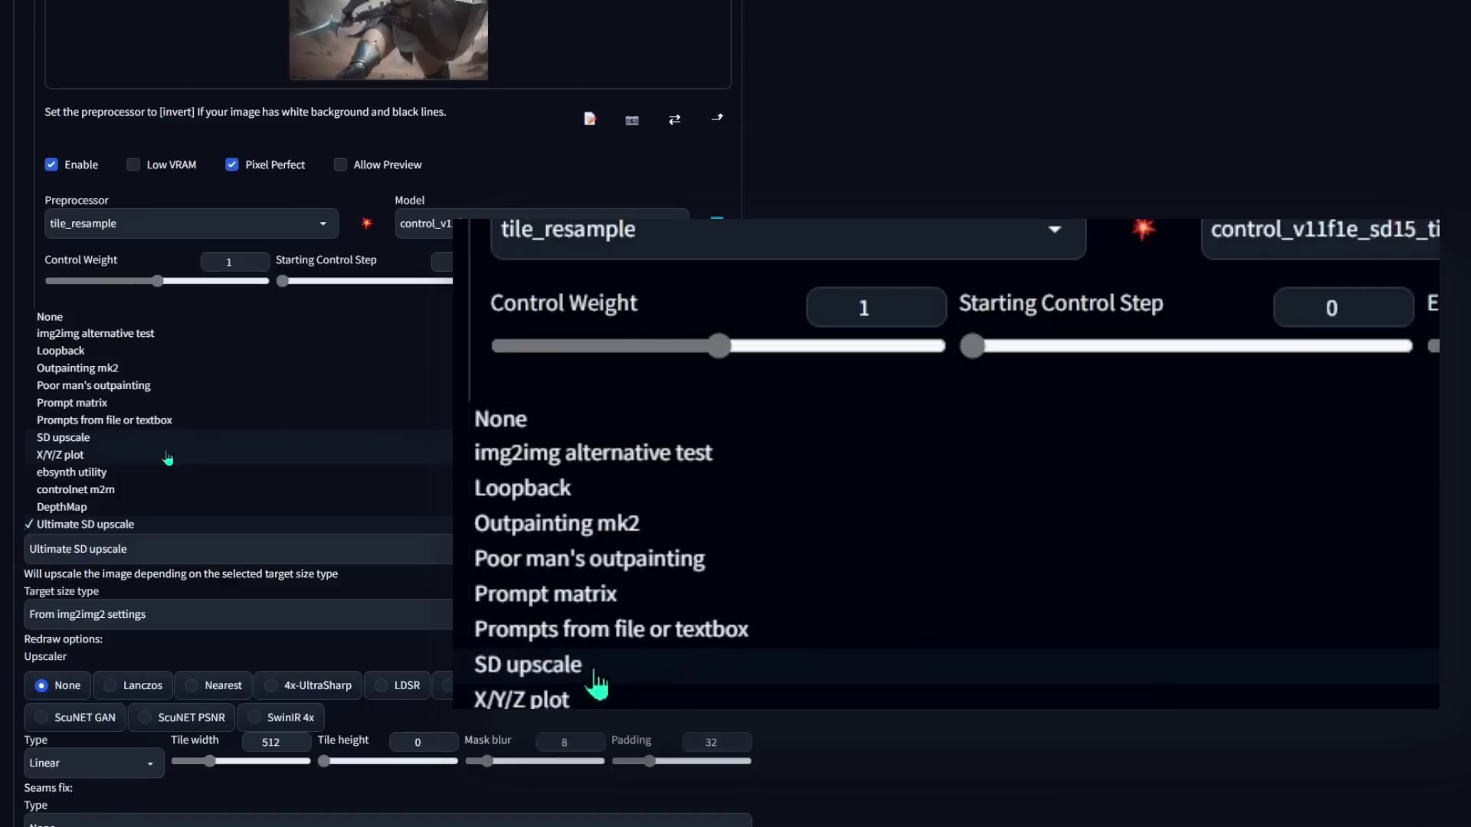
pyautogui.click(114, 534)
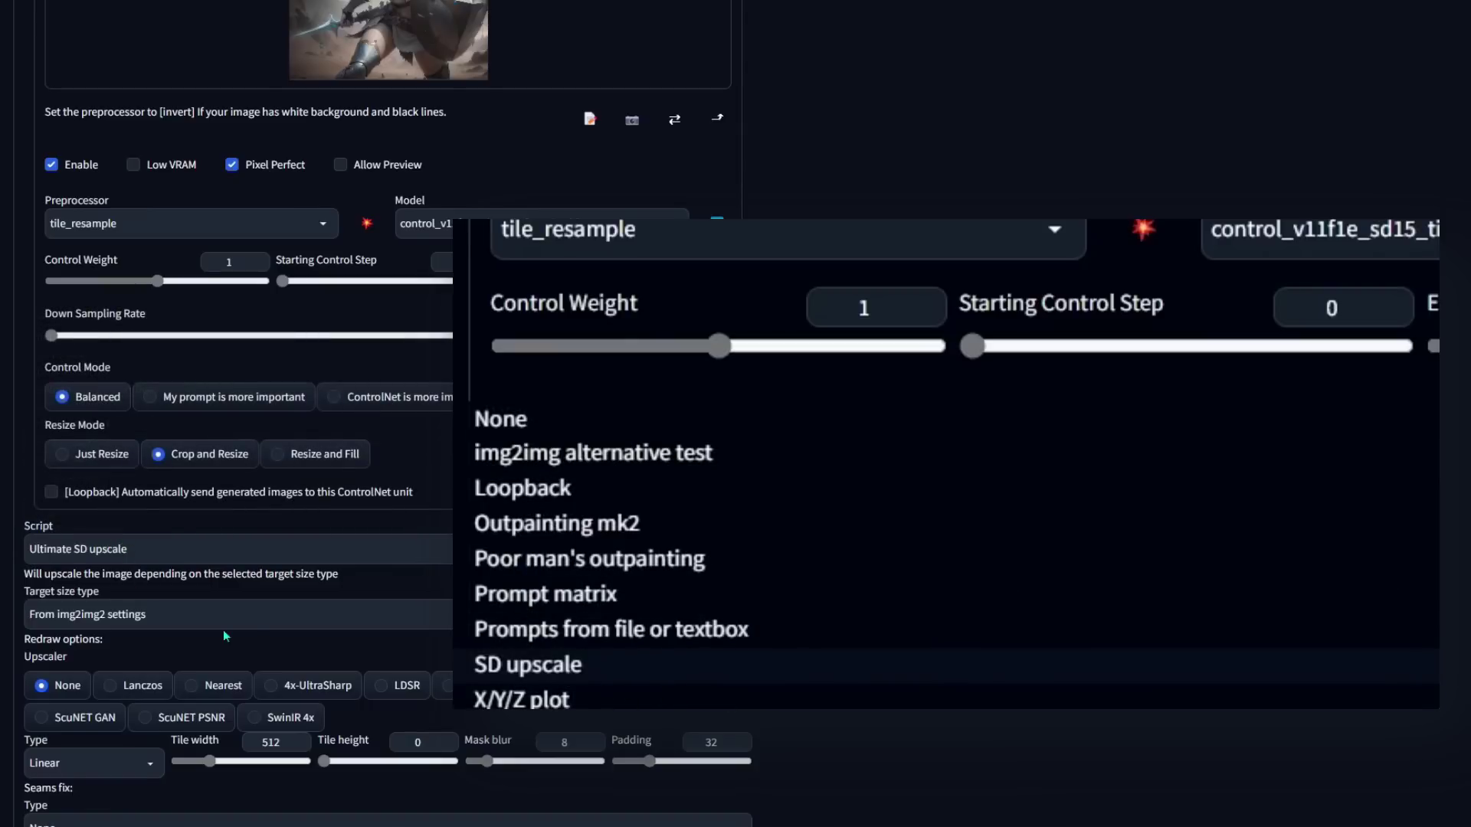
# Step: Set Ultimate SD upscale to use the 4x-UltraSharp upscaler and the target size type Scale from image size
pyautogui.scroll(-2, 251, 631)
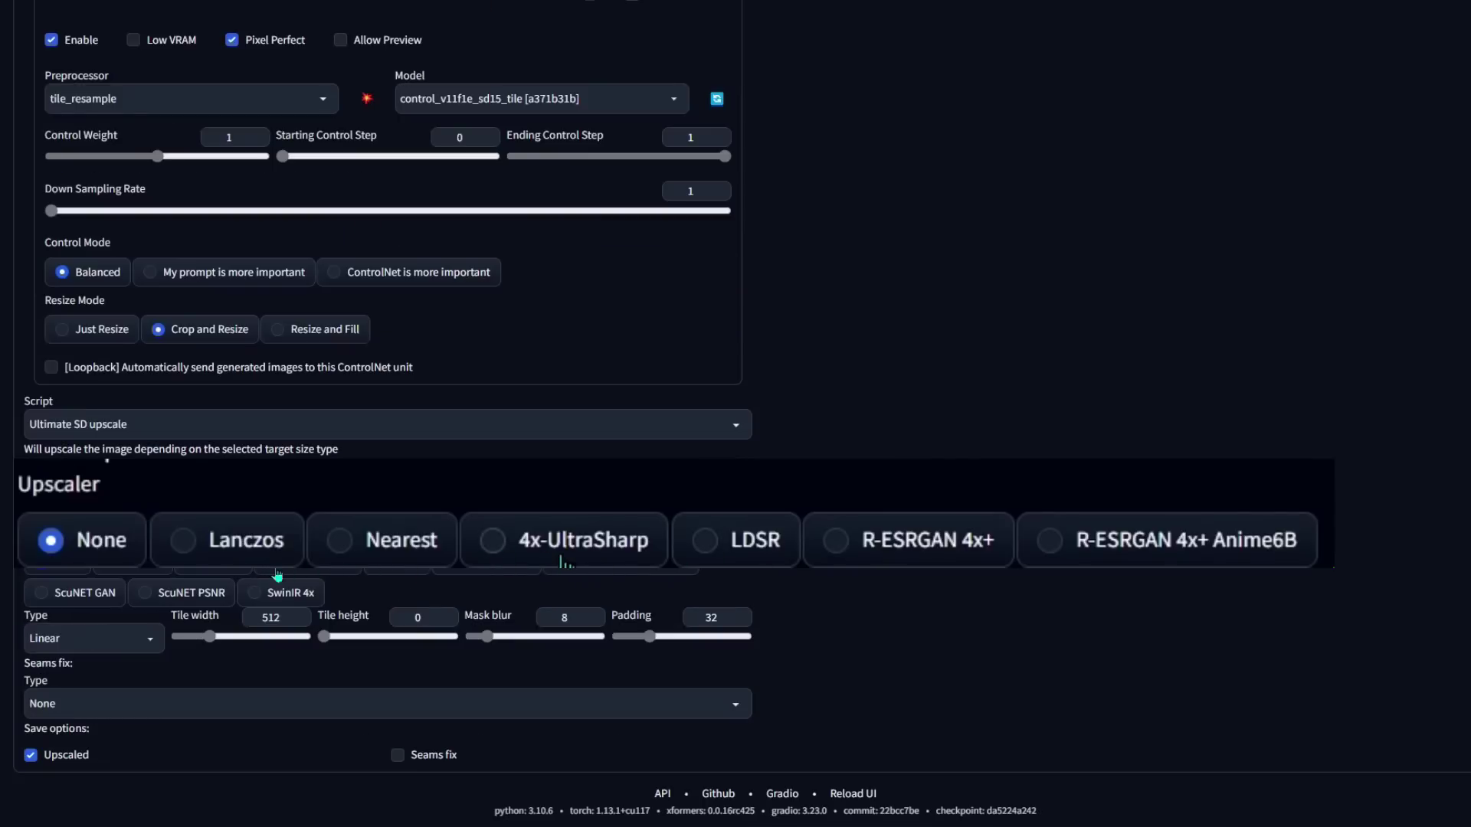
pyautogui.click(338, 572)
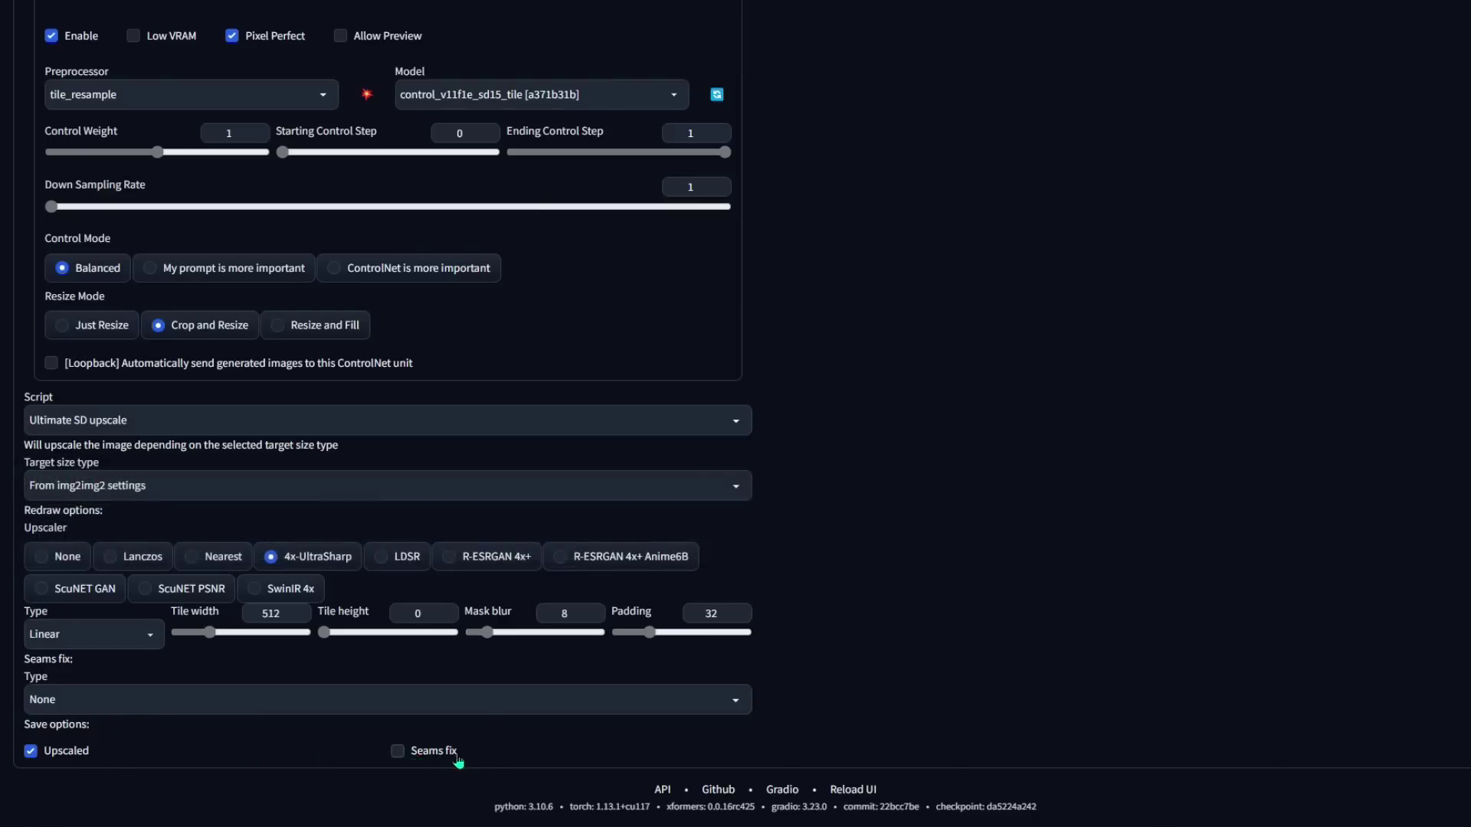
pyautogui.scroll(2, 117, 611)
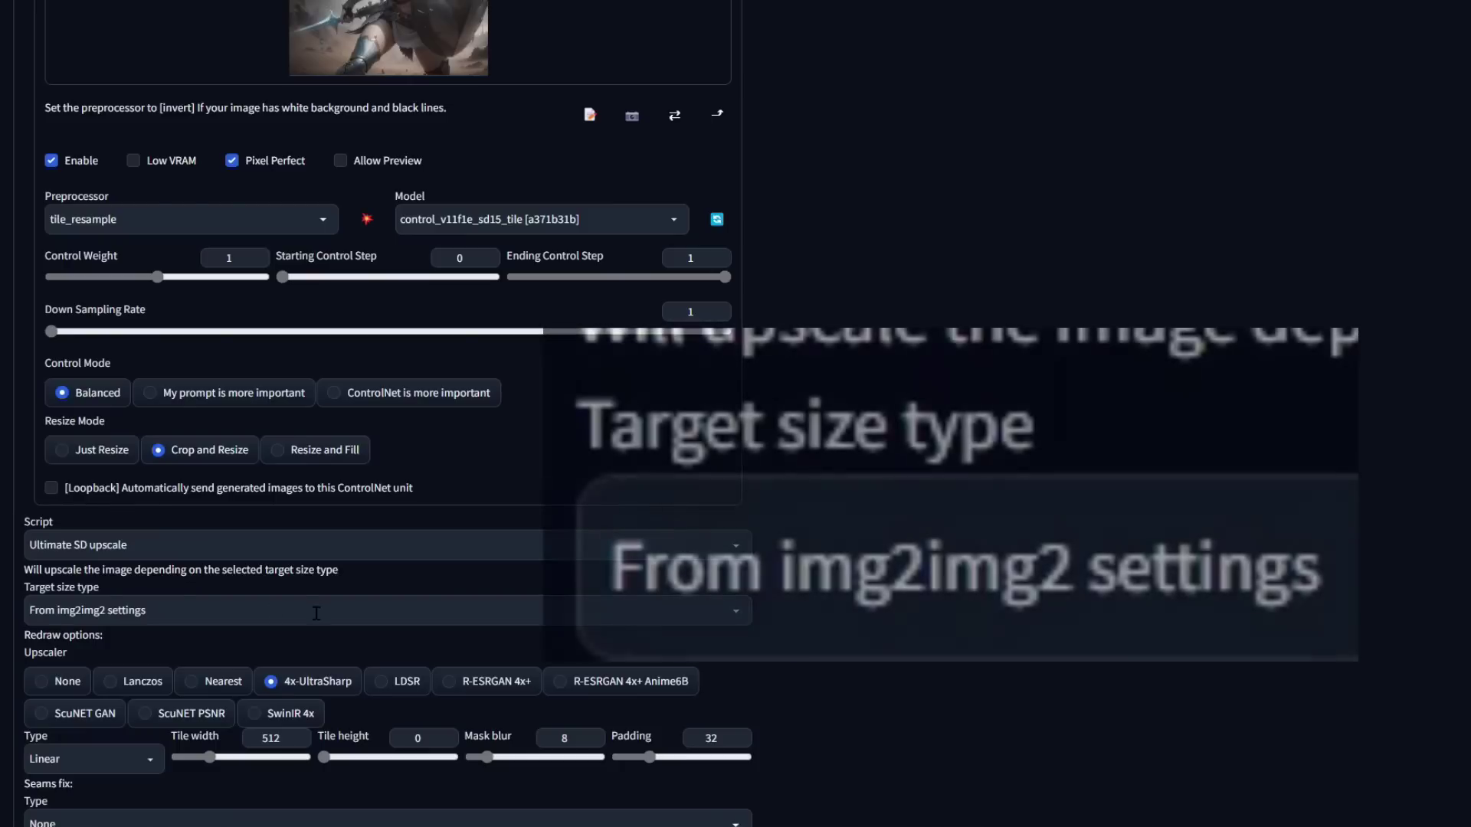
pyautogui.click(154, 610)
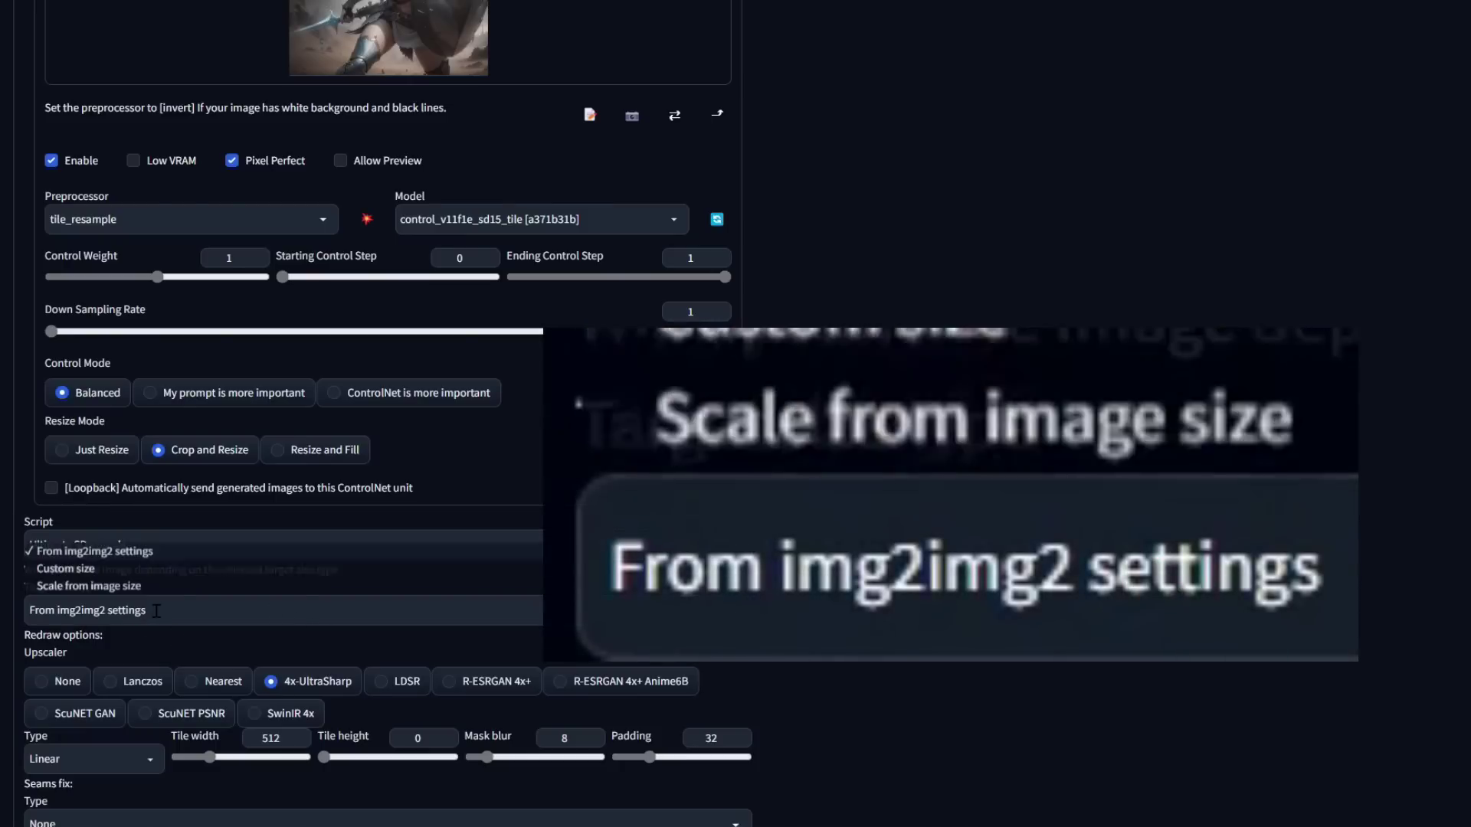
pyautogui.click(123, 586)
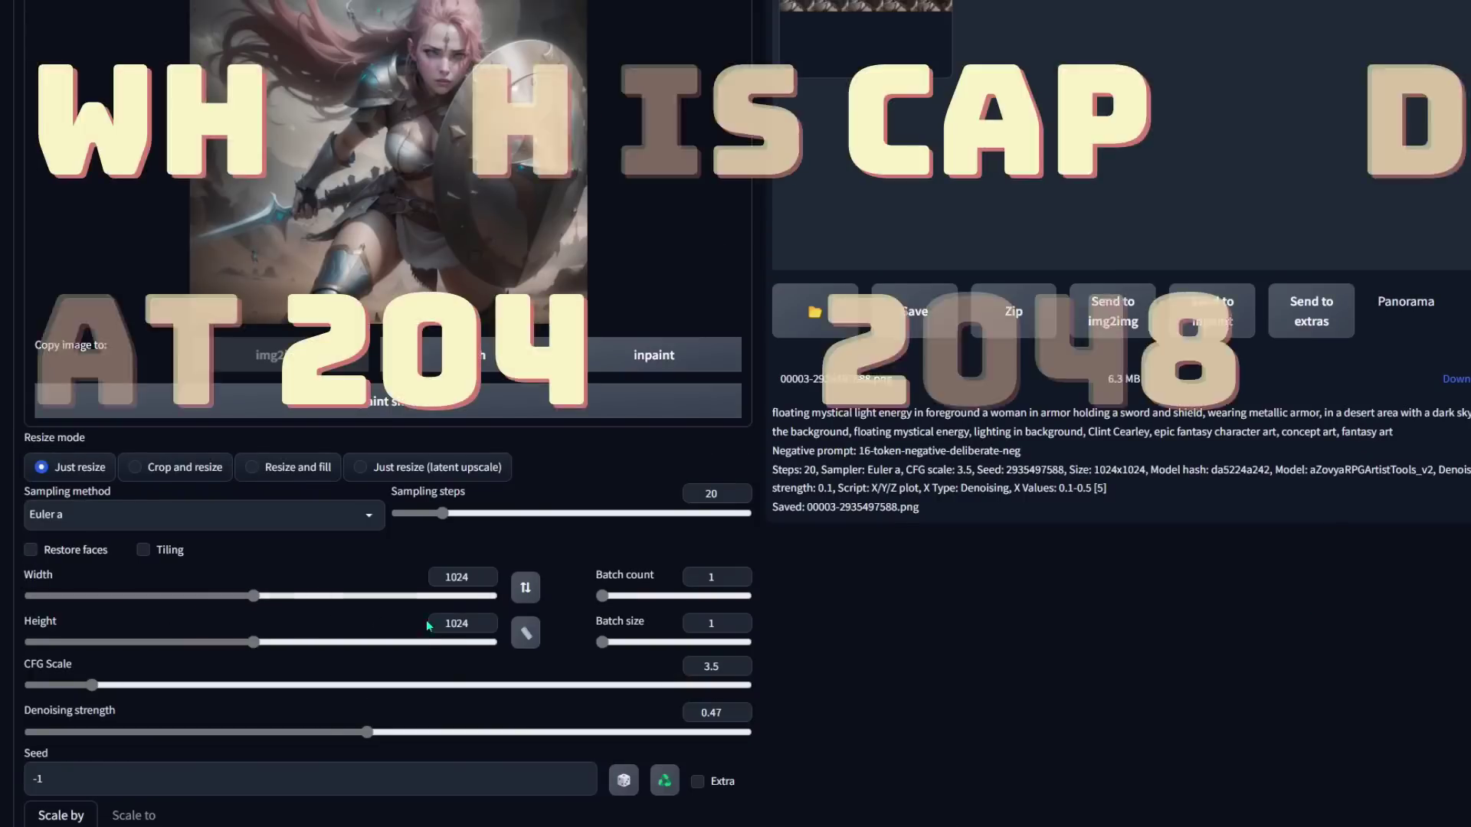
# Step: Set the Ultimate SD upscale scale factor to 4
pyautogui.scroll(-15, 372, 618)
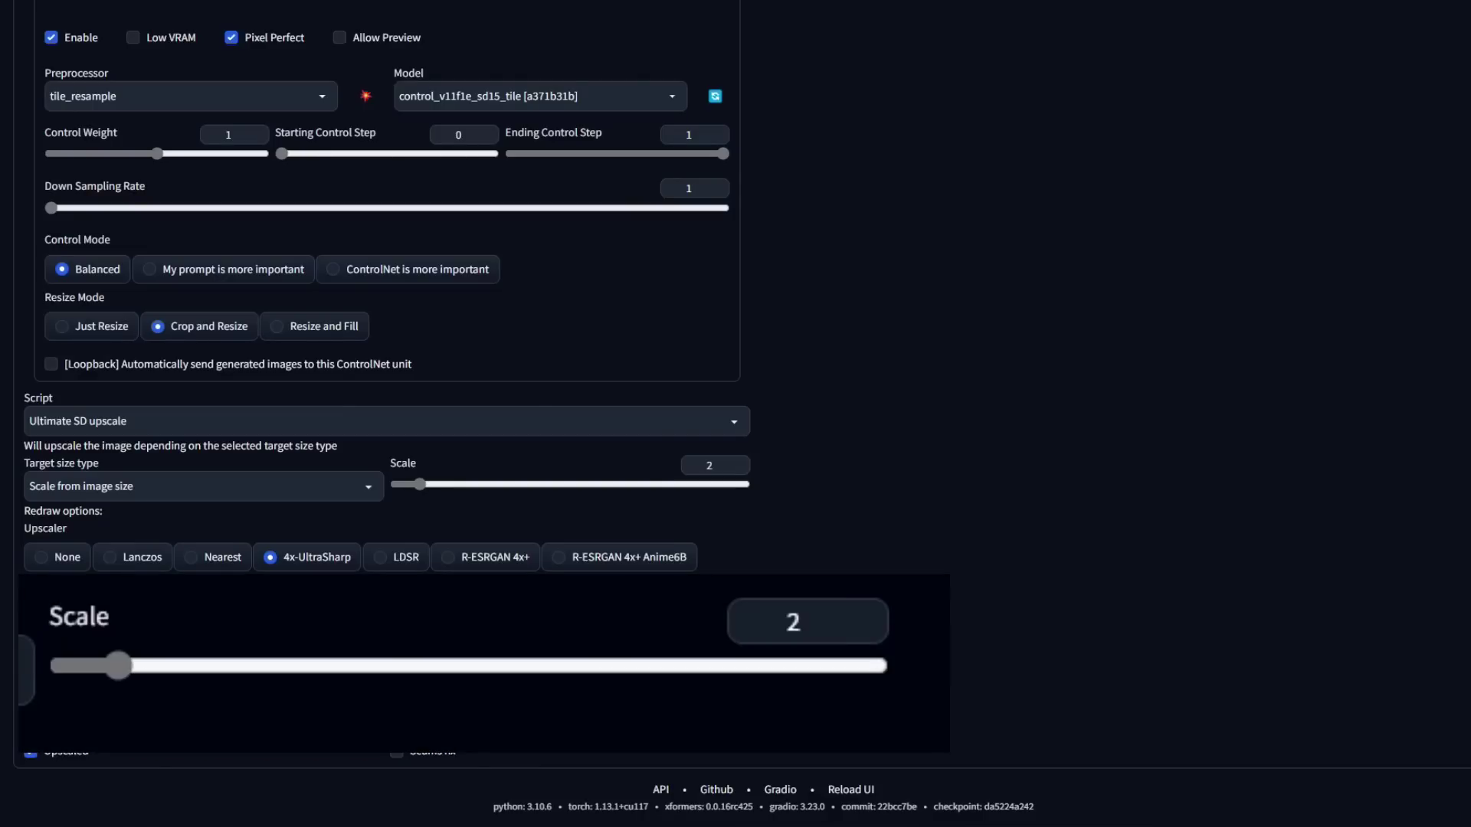
pyautogui.moveTo(422, 489); pyautogui.dragTo(468, 498)
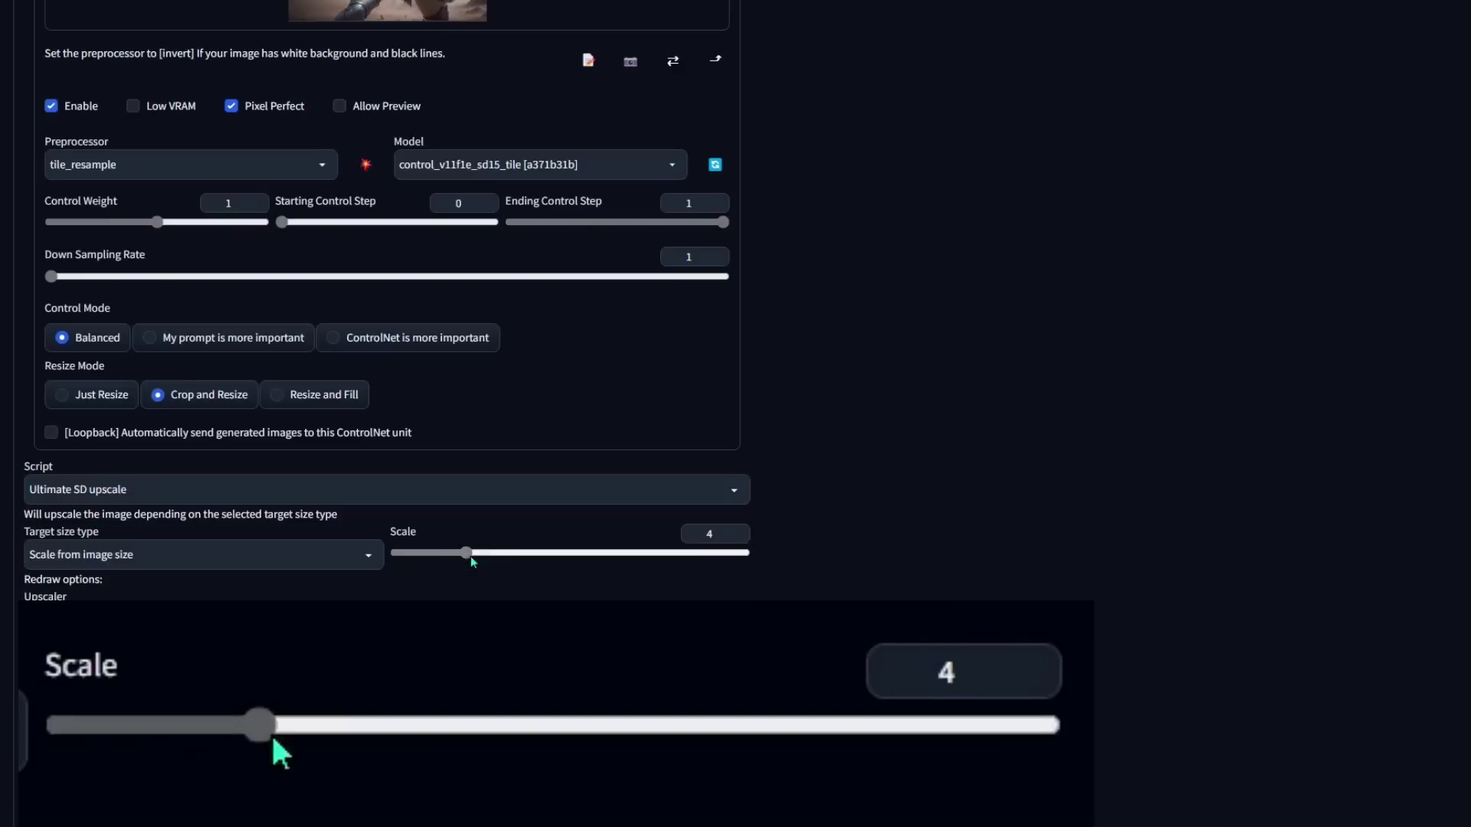
pyautogui.moveTo(467, 553); pyautogui.dragTo(506, 557)
pyautogui.moveTo(487, 568); pyautogui.dragTo(465, 572)
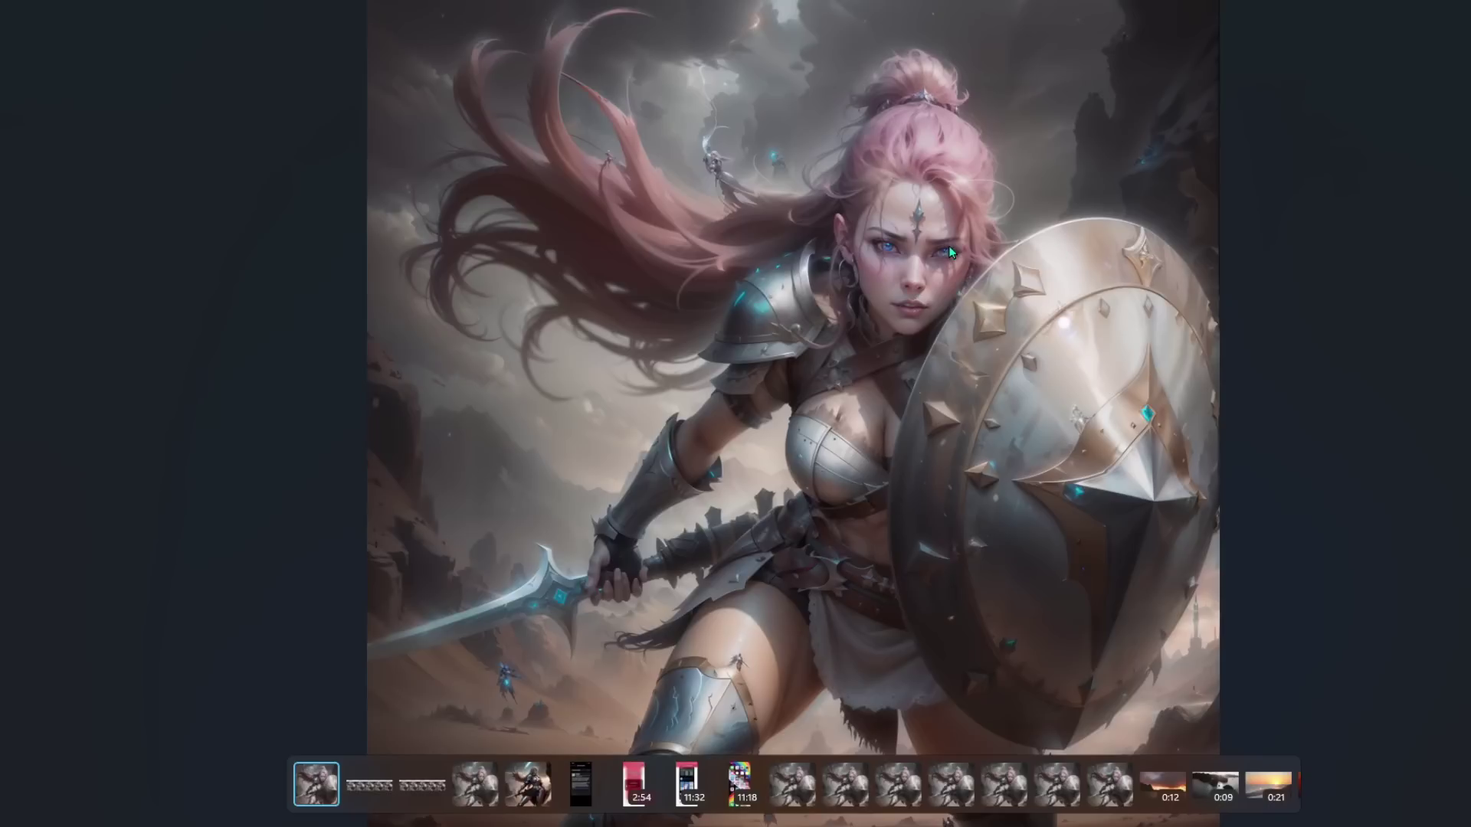
# Step: Examine the warrior's face close up in the upscaled picture and compare its detail with the 1024 version in the image viewer
pyautogui.scroll(10, 950, 253)
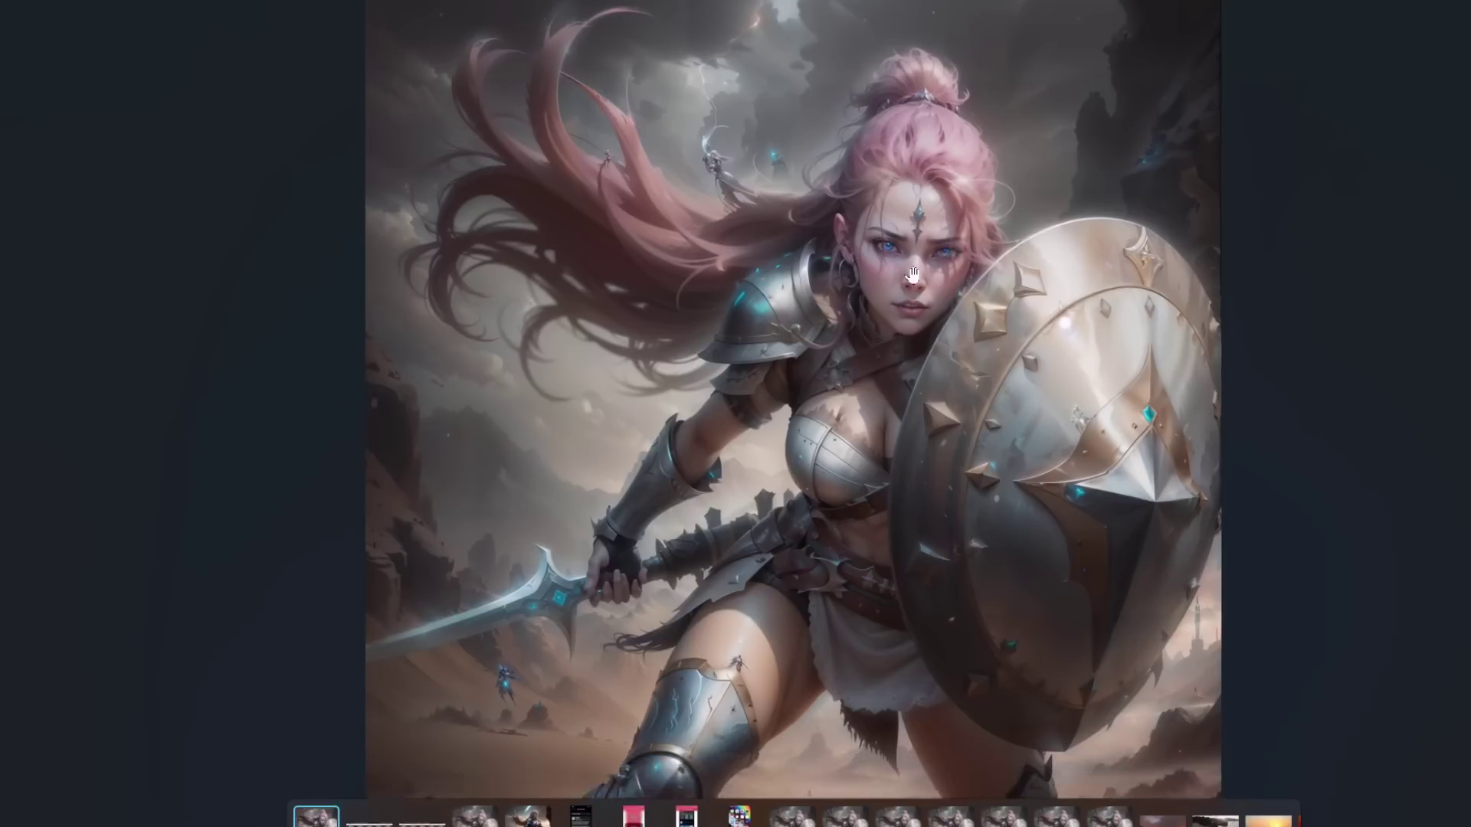
pyautogui.scroll(5, 899, 367)
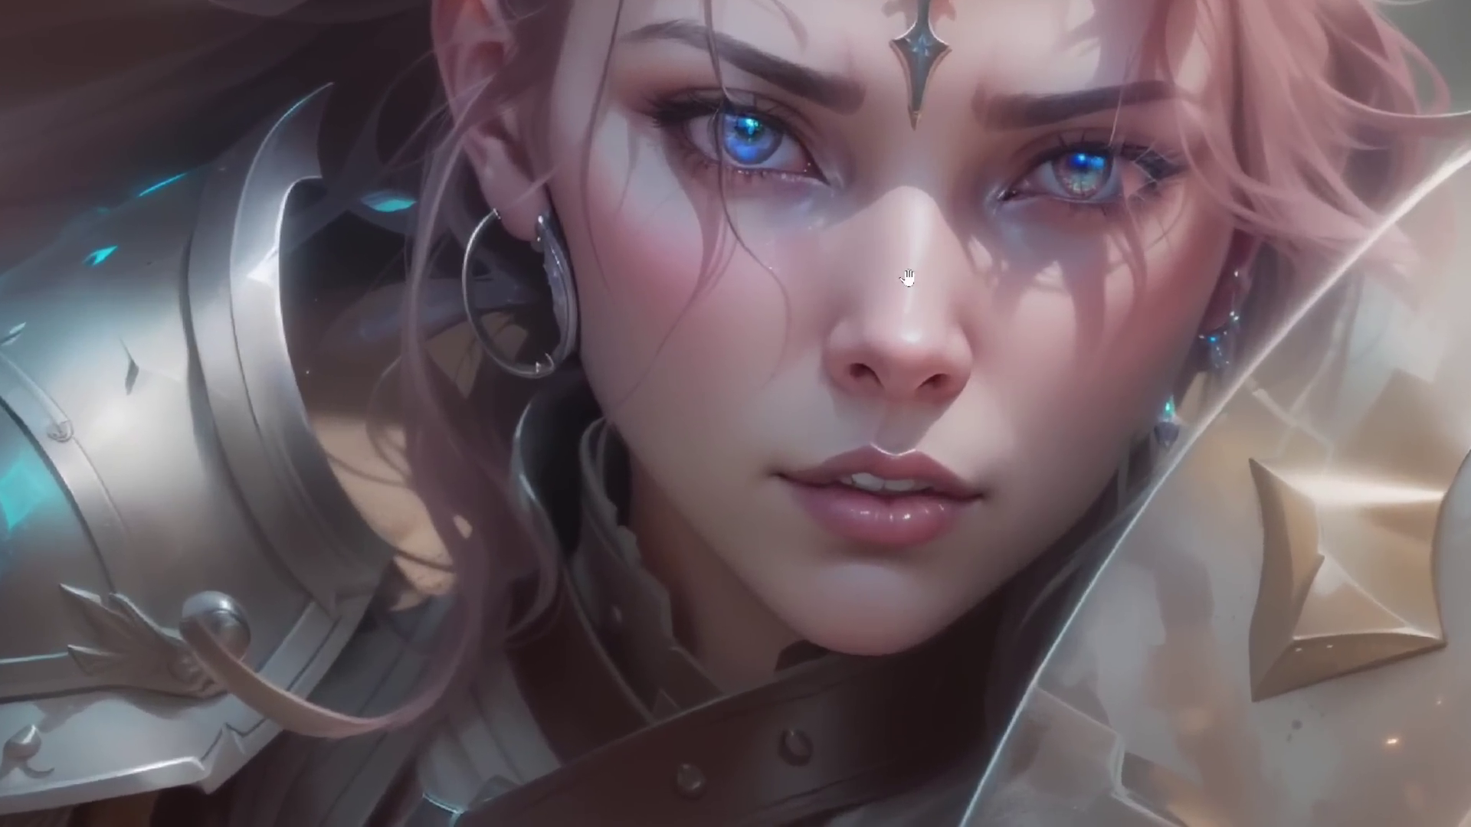
pyautogui.moveTo(899, 368); pyautogui.dragTo(906, 559)
pyautogui.scroll(-2, 921, 621)
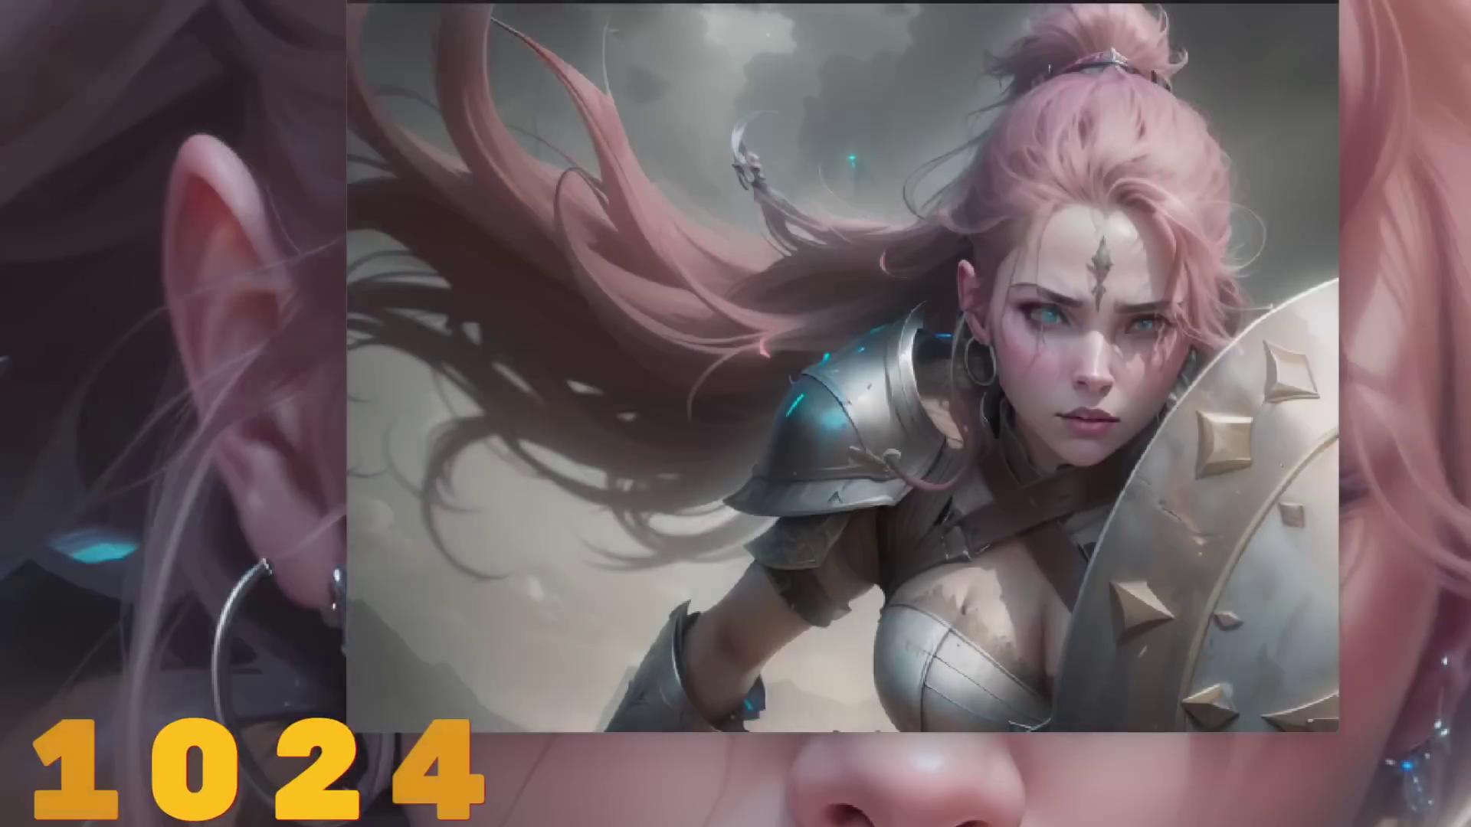
pyautogui.scroll(5, 1094, 460)
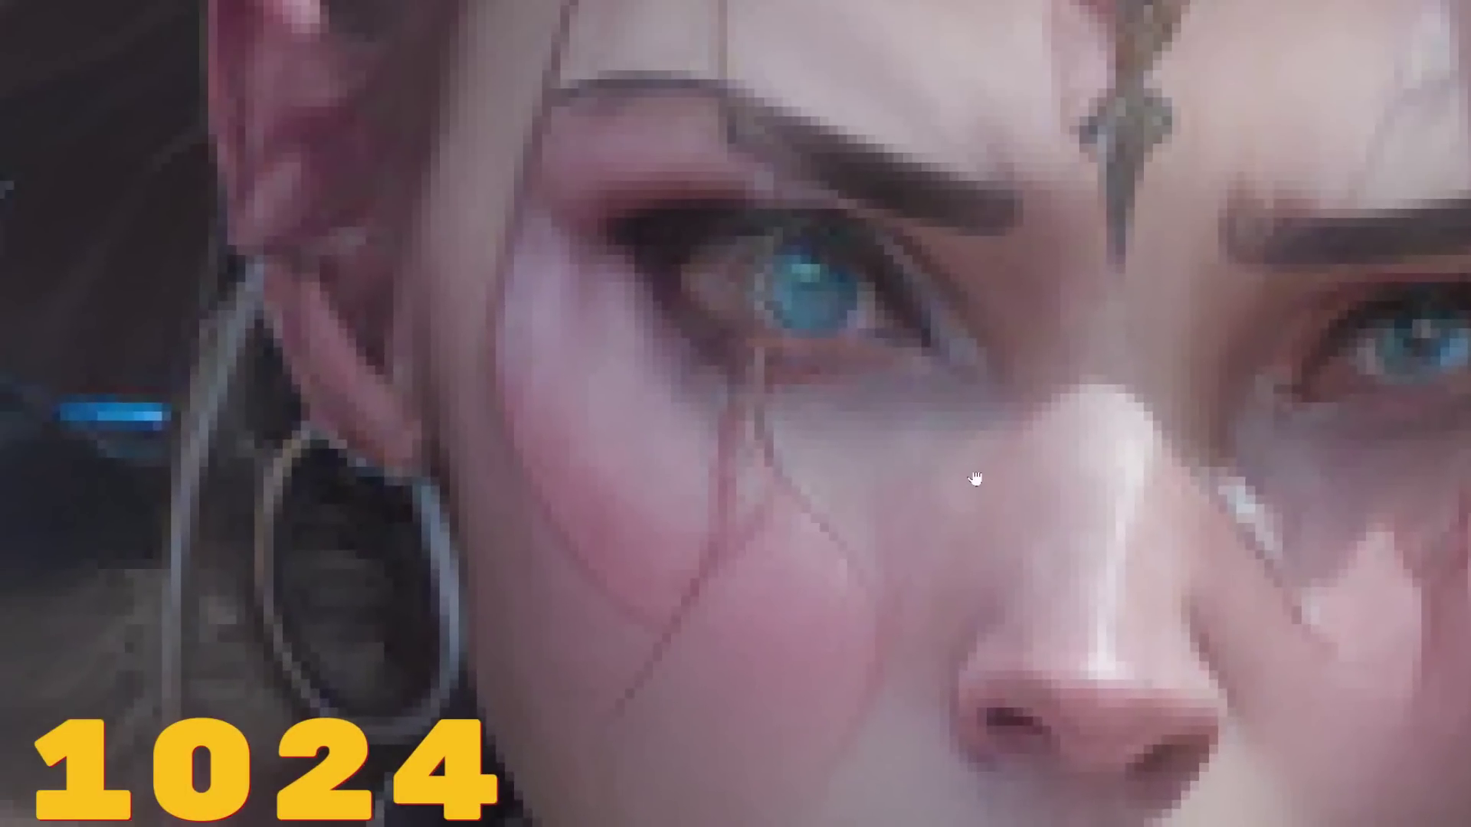
pyautogui.scroll(-4, 891, 382)
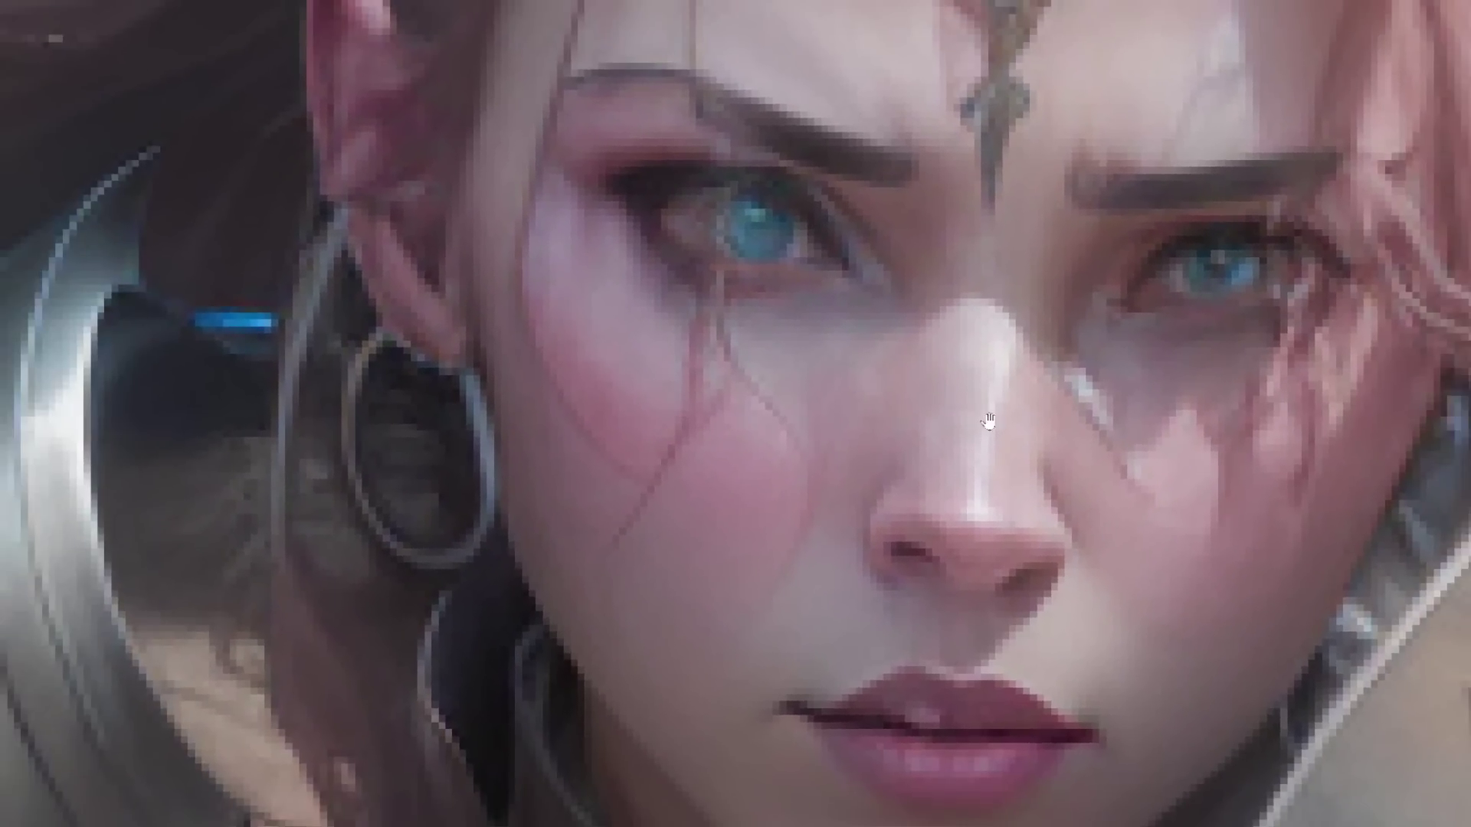
pyautogui.scroll(5, 1054, 444)
pyautogui.scroll(2, 1054, 444)
pyautogui.scroll(-5, 1029, 699)
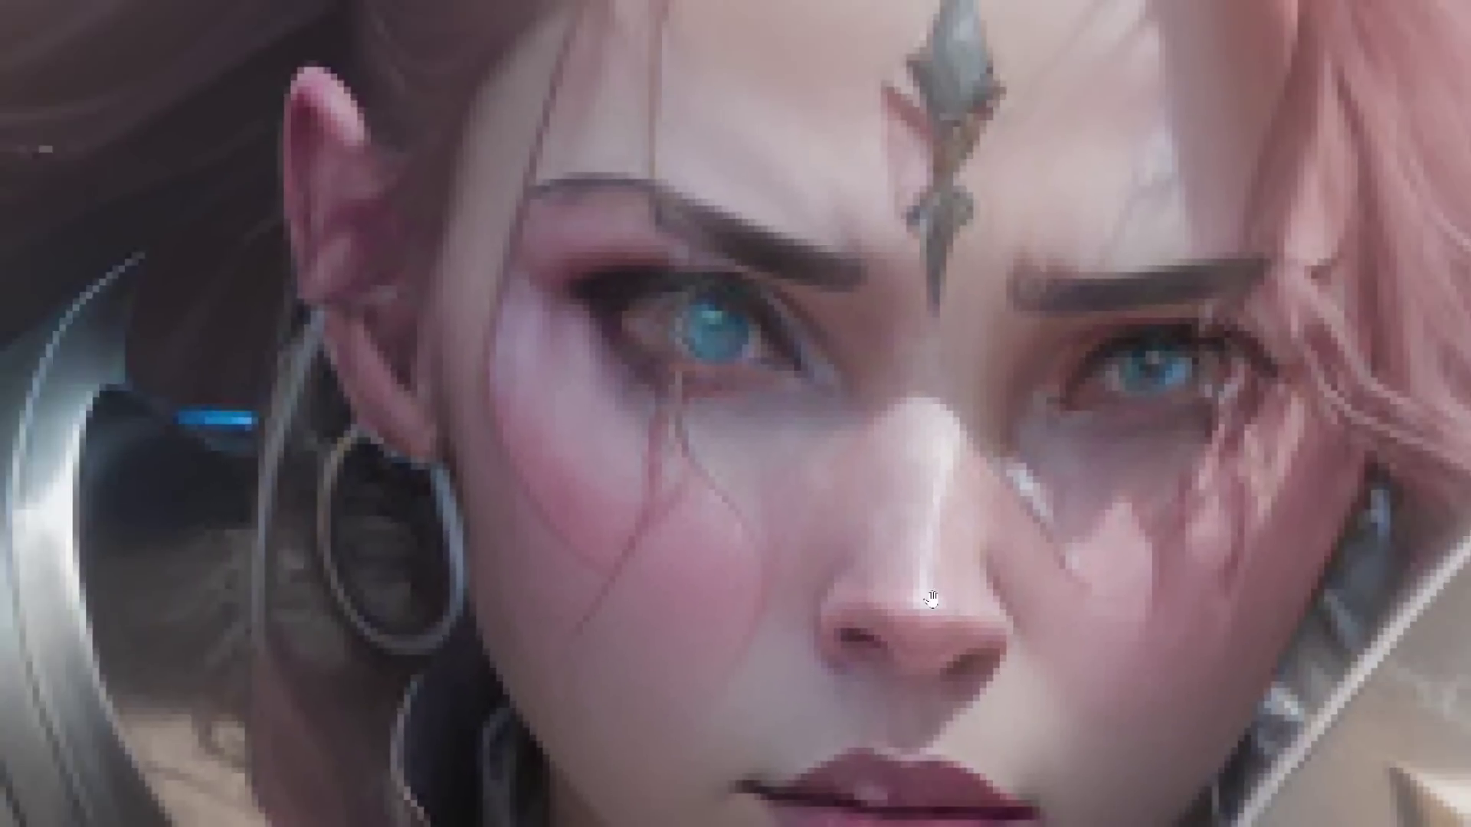
pyautogui.scroll(-6, 1029, 698)
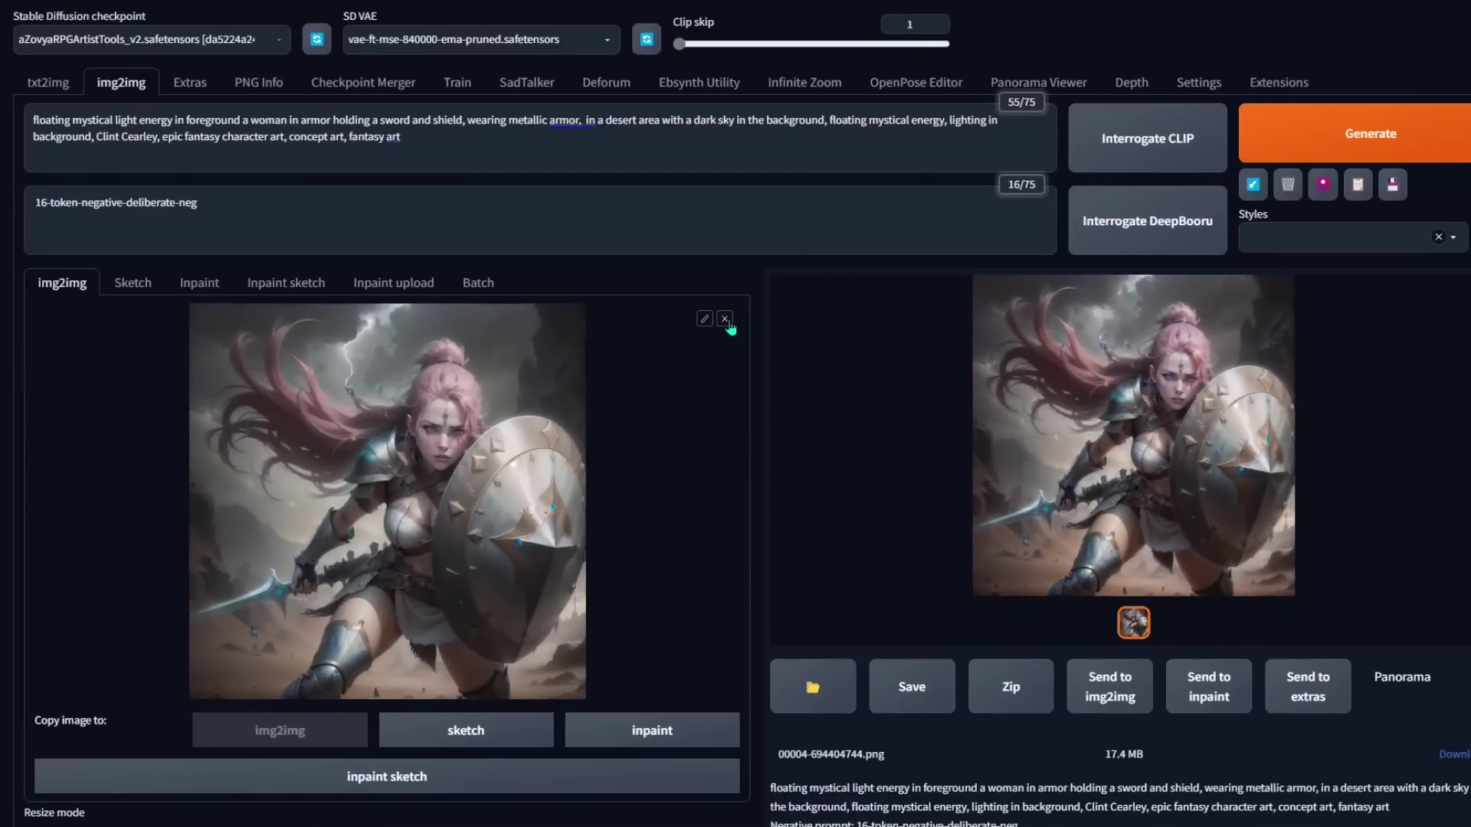
# Step: Replace the img2img source picture with the upscaled 4096 result and set the Ultimate SD upscale scale factor to 2
pyautogui.click(725, 319)
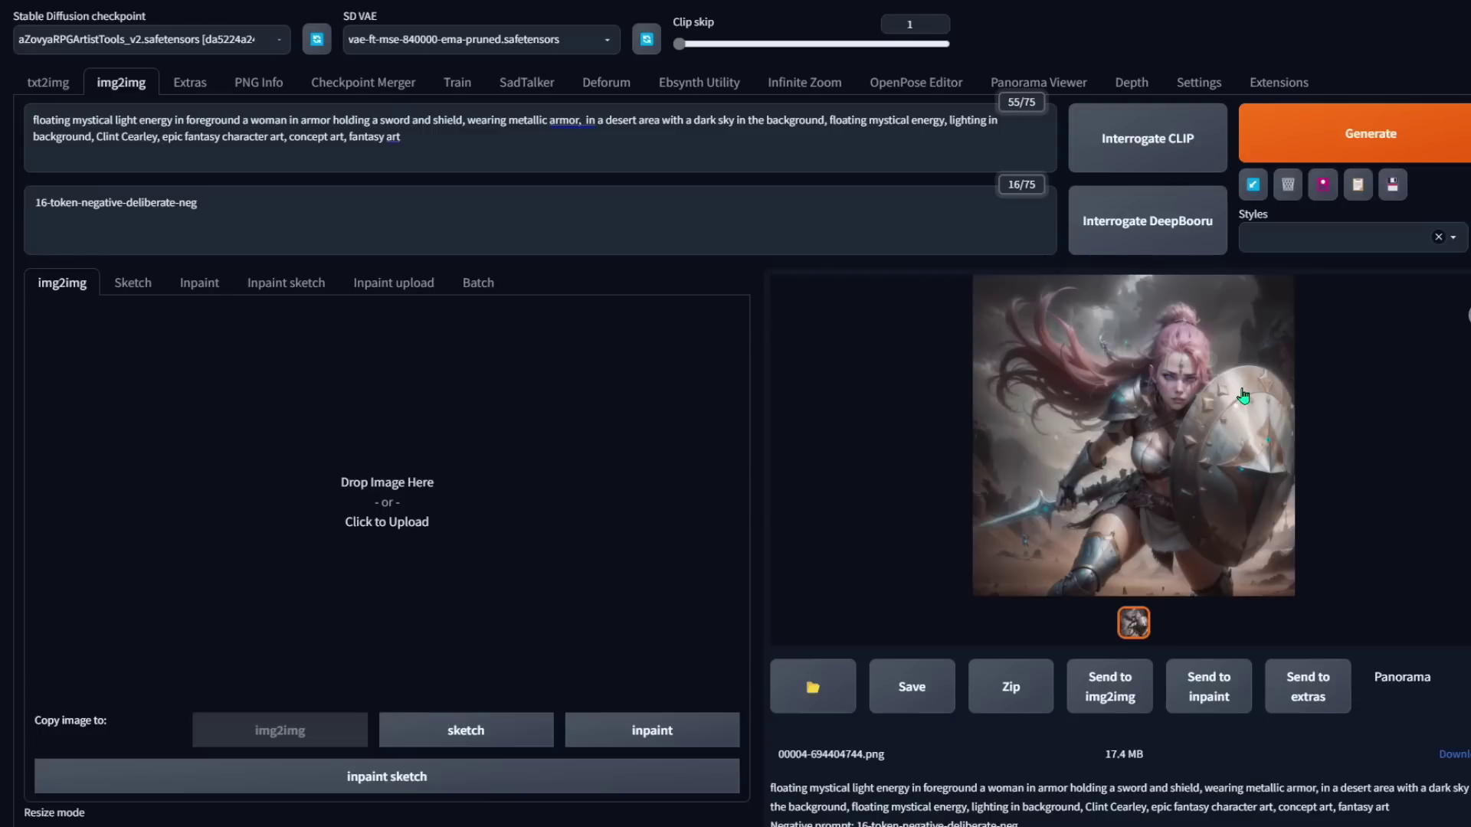
pyautogui.moveTo(301, 507); pyautogui.dragTo(302, 507)
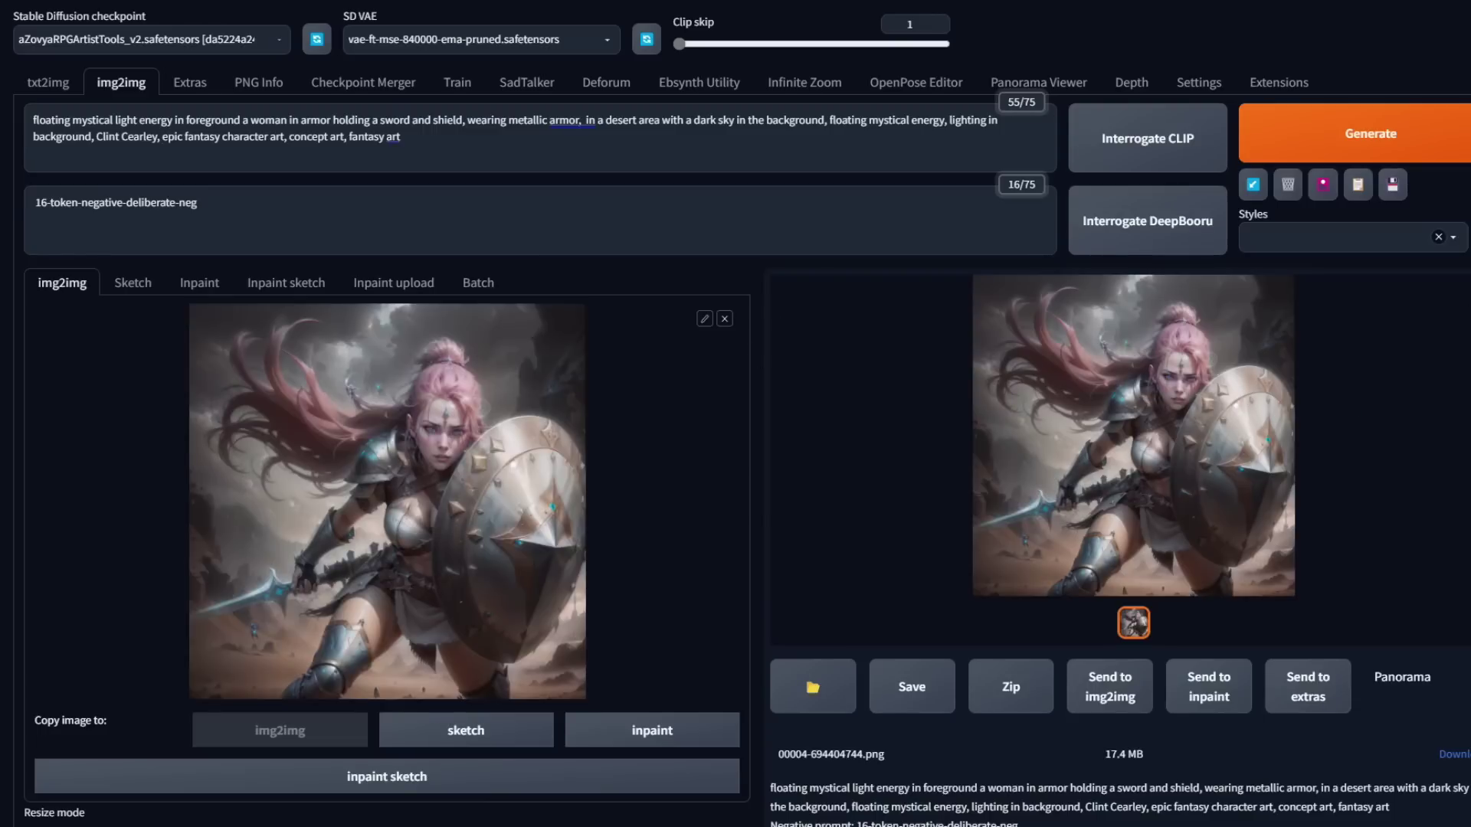
pyautogui.scroll(-10, 879, 486)
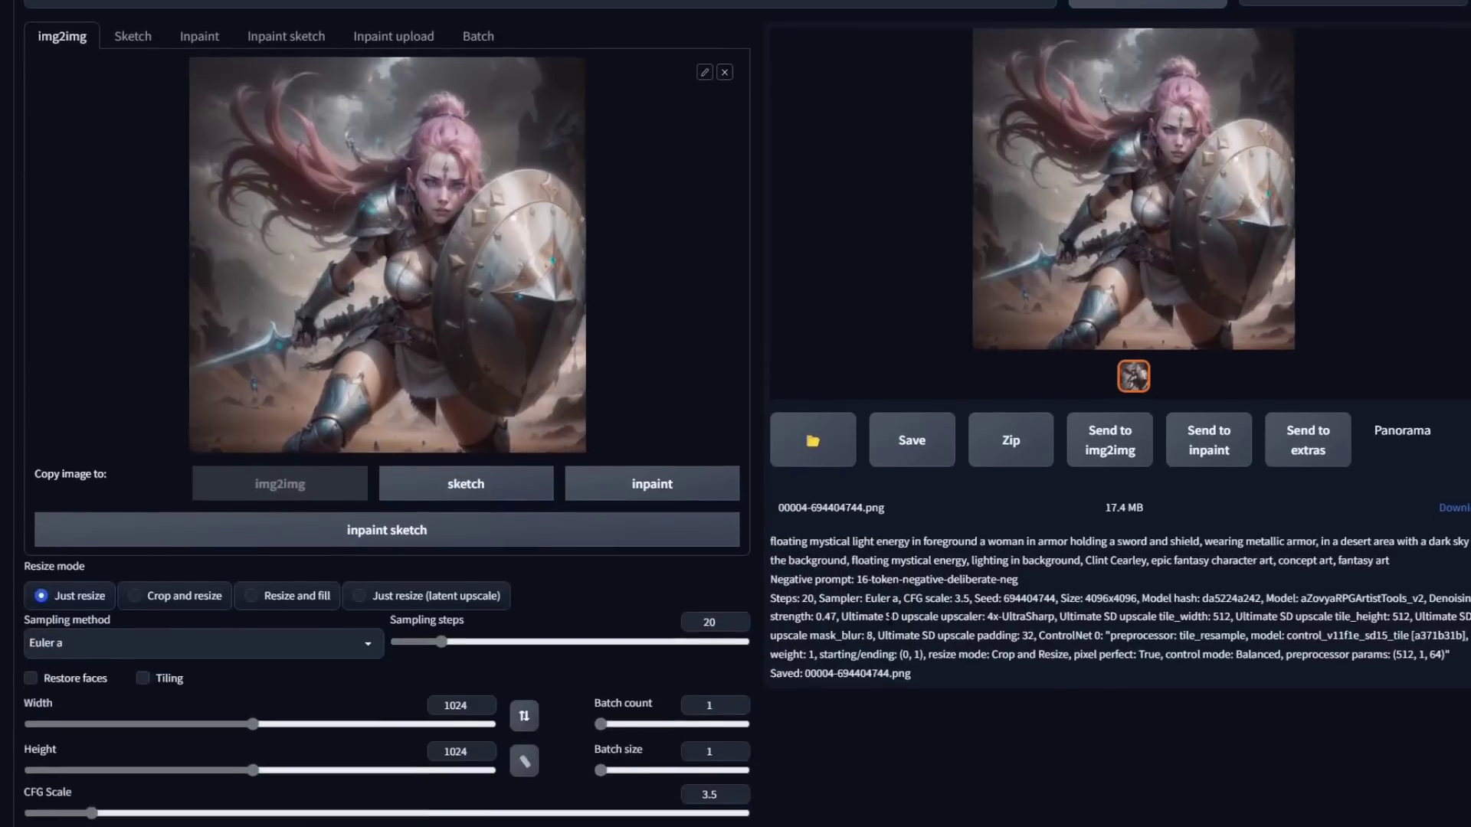
pyautogui.scroll(-10, 841, 686)
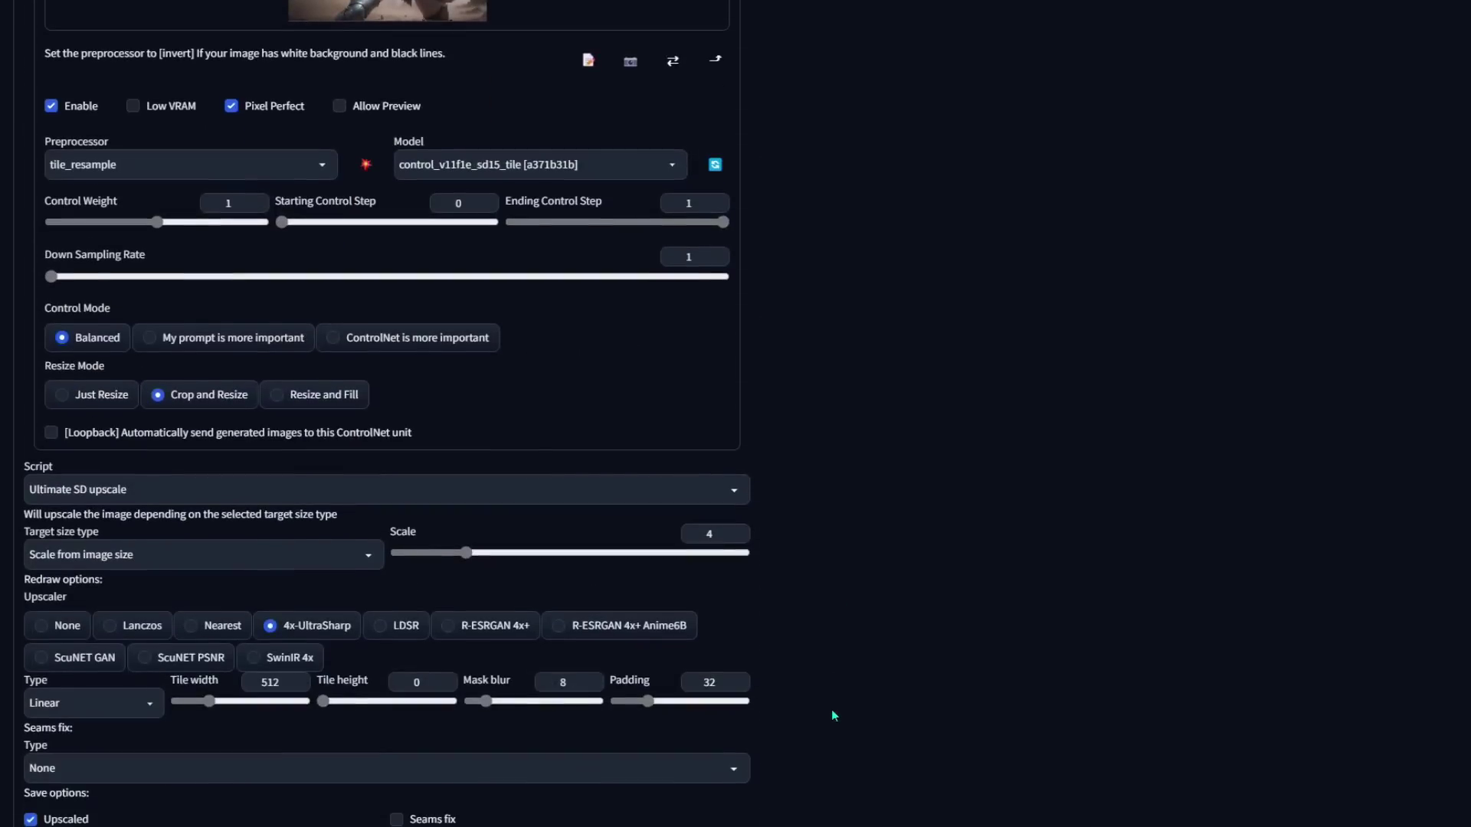
pyautogui.scroll(-2, 820, 695)
pyautogui.moveTo(452, 489); pyautogui.dragTo(425, 488)
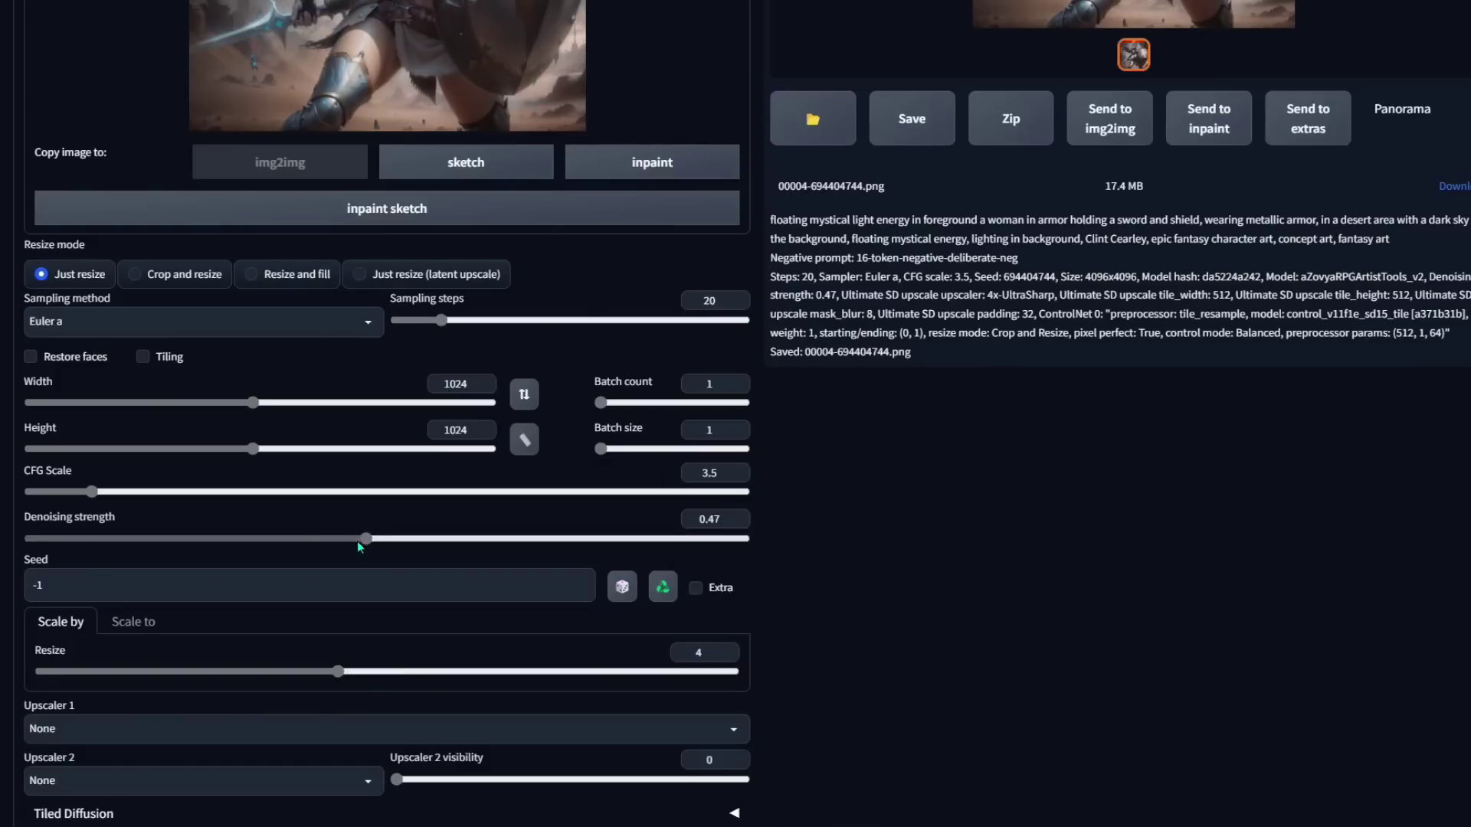
# Step: Lower the denoising strength to 0.02 and generate the second upscale of the warrior picture
pyautogui.moveTo(357, 541); pyautogui.dragTo(53, 540)
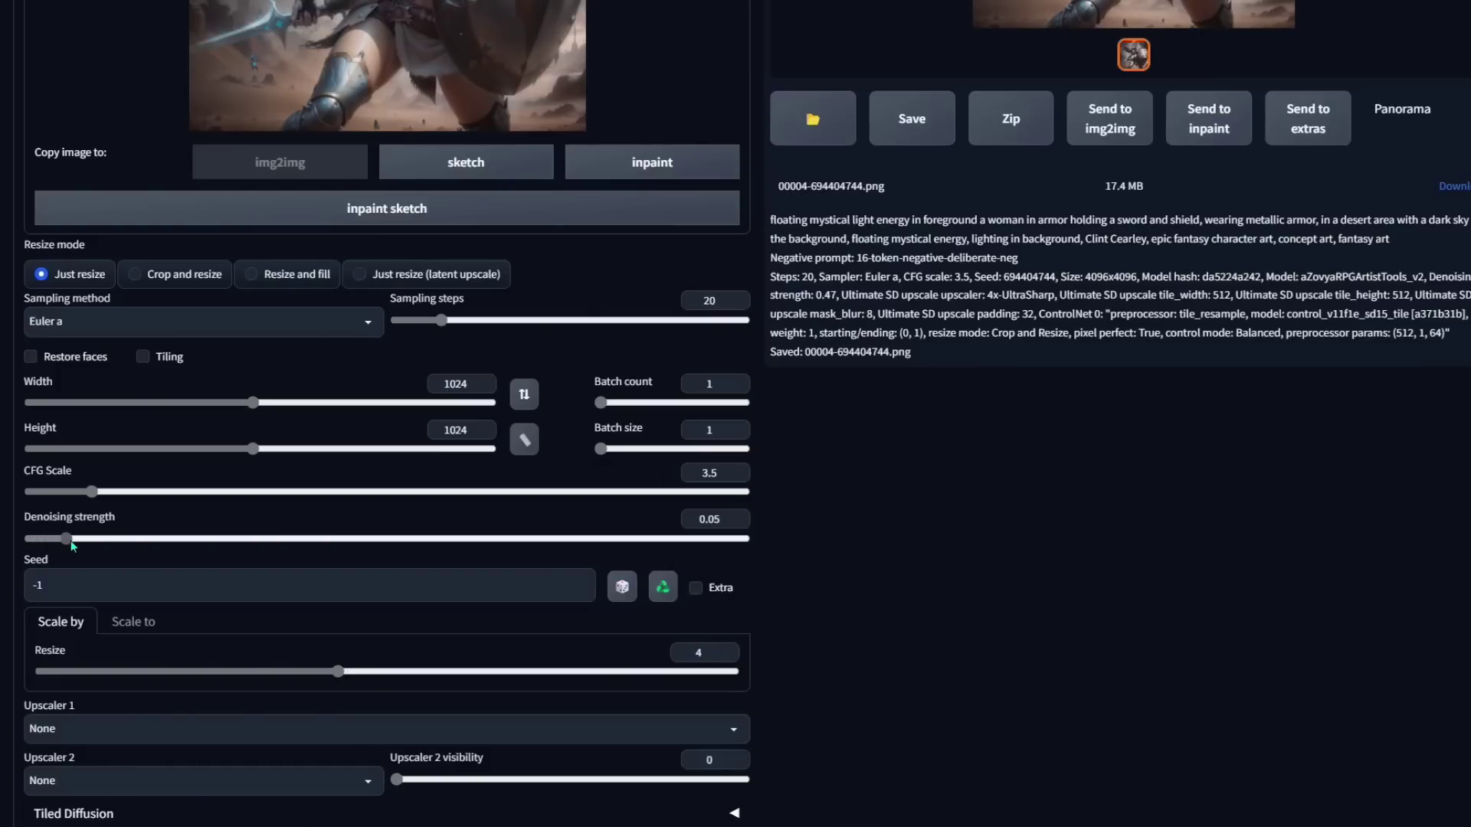
pyautogui.scroll(7, 1387, 138)
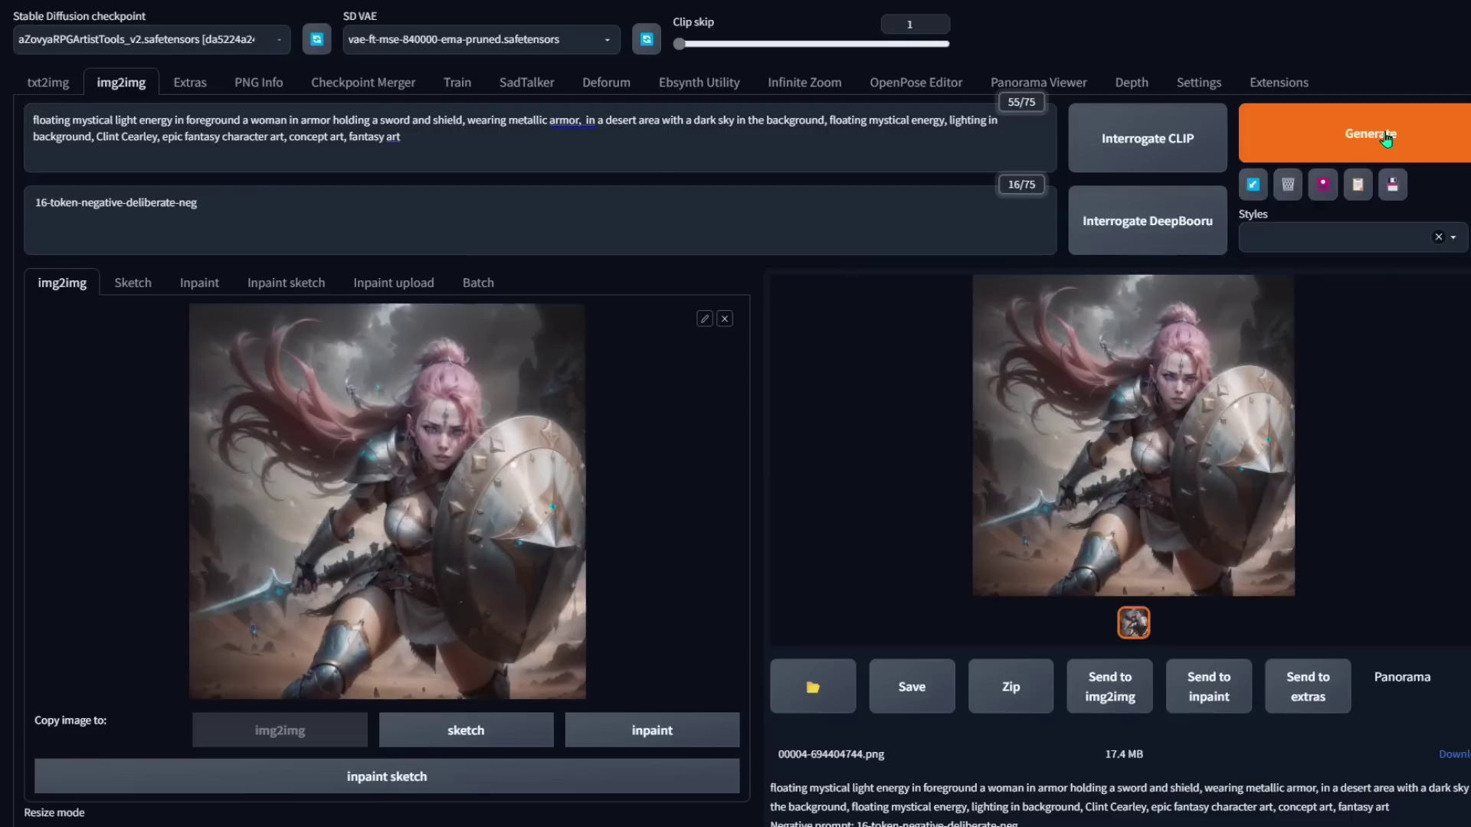
pyautogui.click(1386, 136)
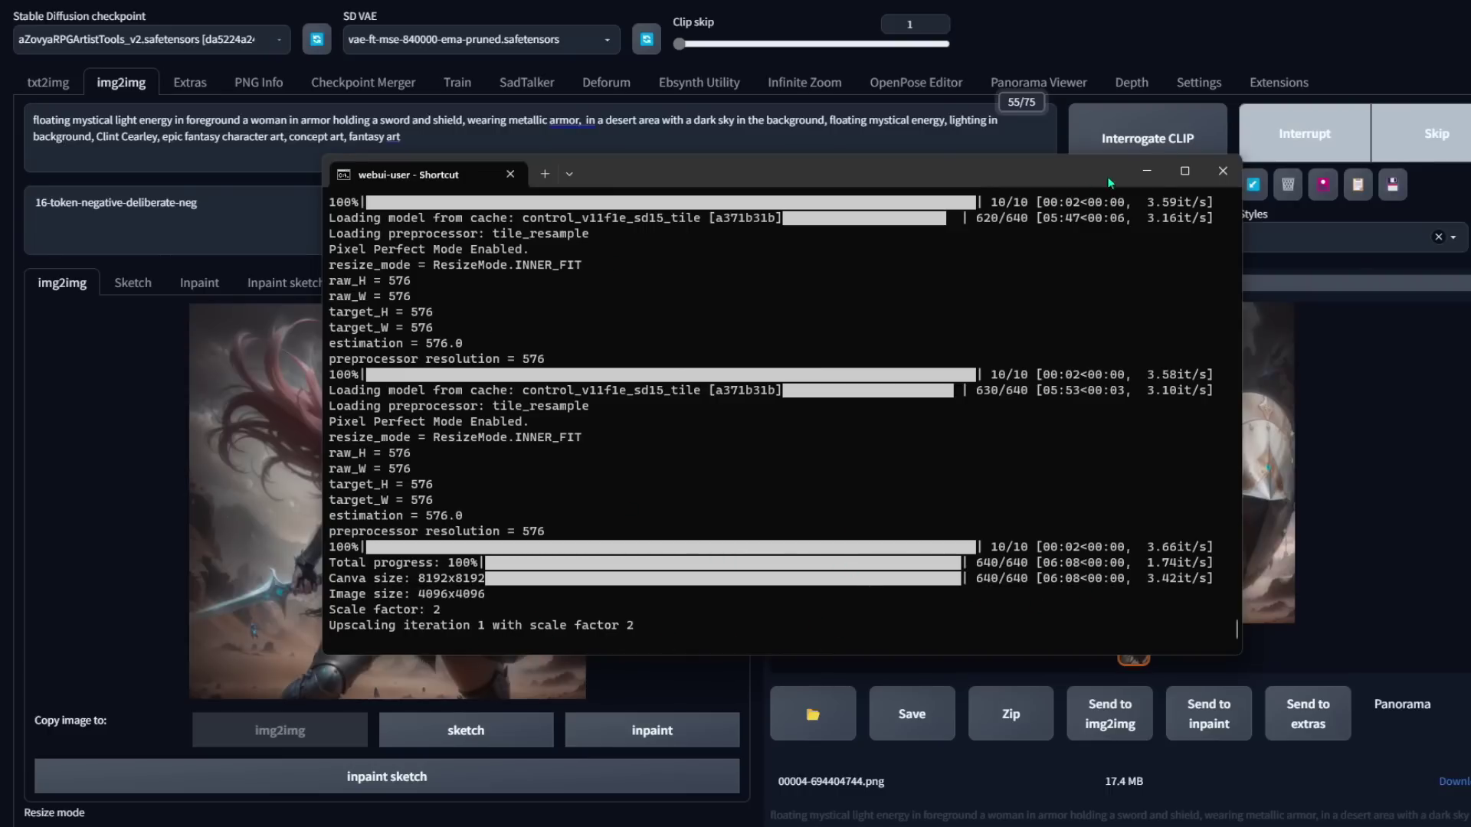
pyautogui.click(1139, 167)
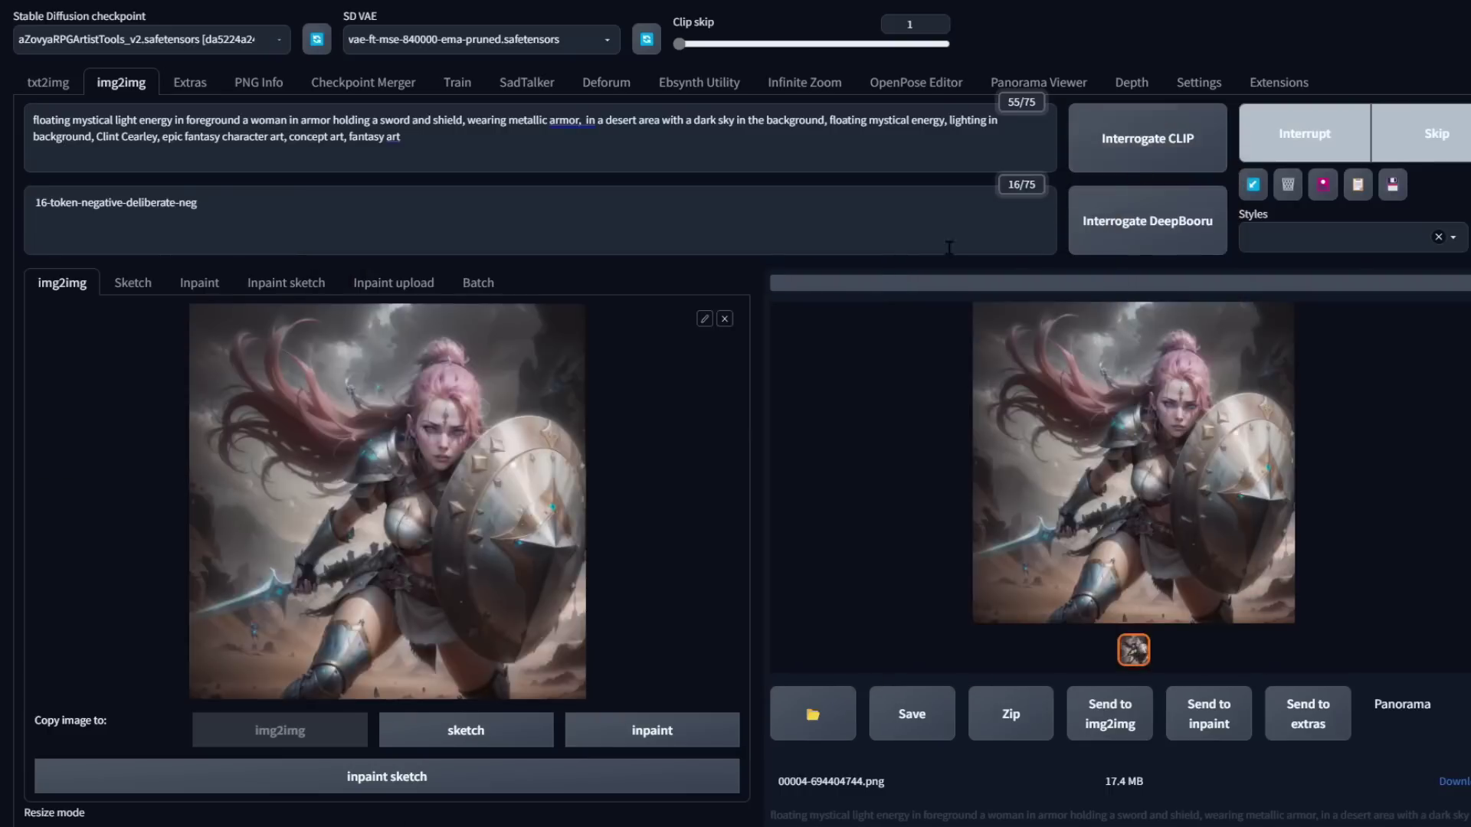
# Step: Review the denoising, ControlNet tile and Ultimate SD upscale settings, and check the processing log in the webui-user console
pyautogui.scroll(-15, 419, 547)
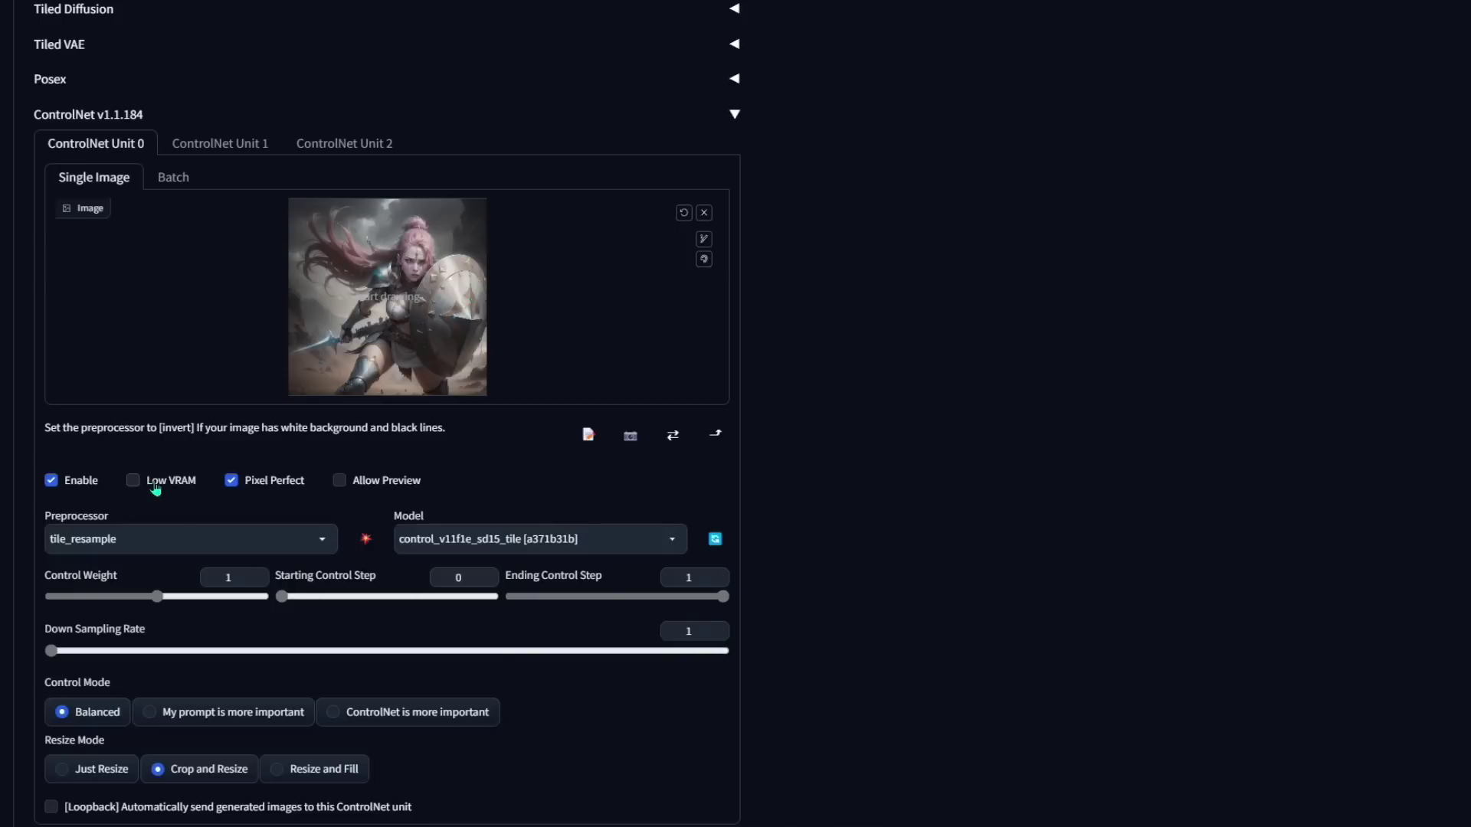
pyautogui.scroll(12, 859, 525)
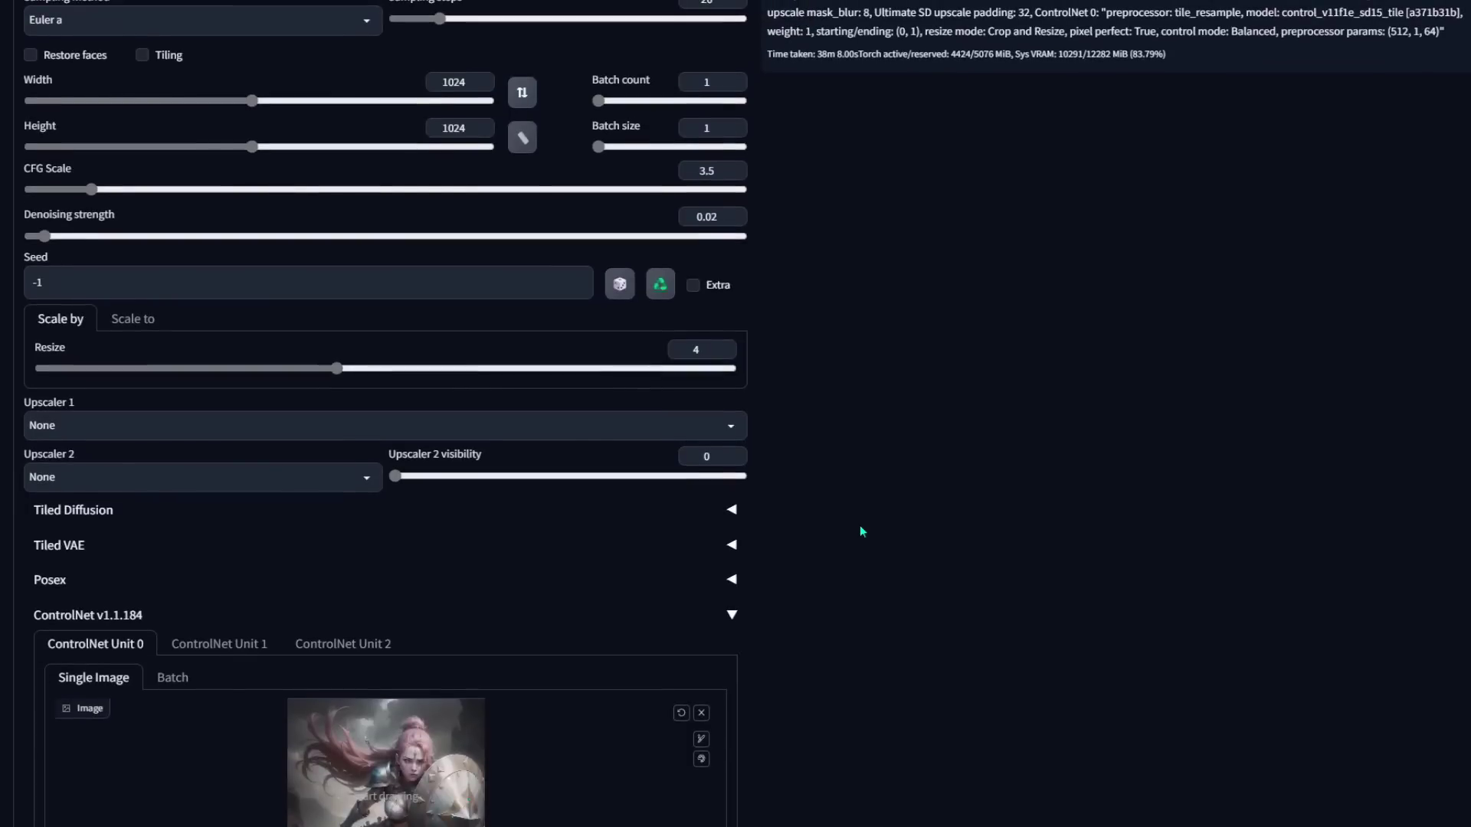
pyautogui.scroll(-12, 859, 527)
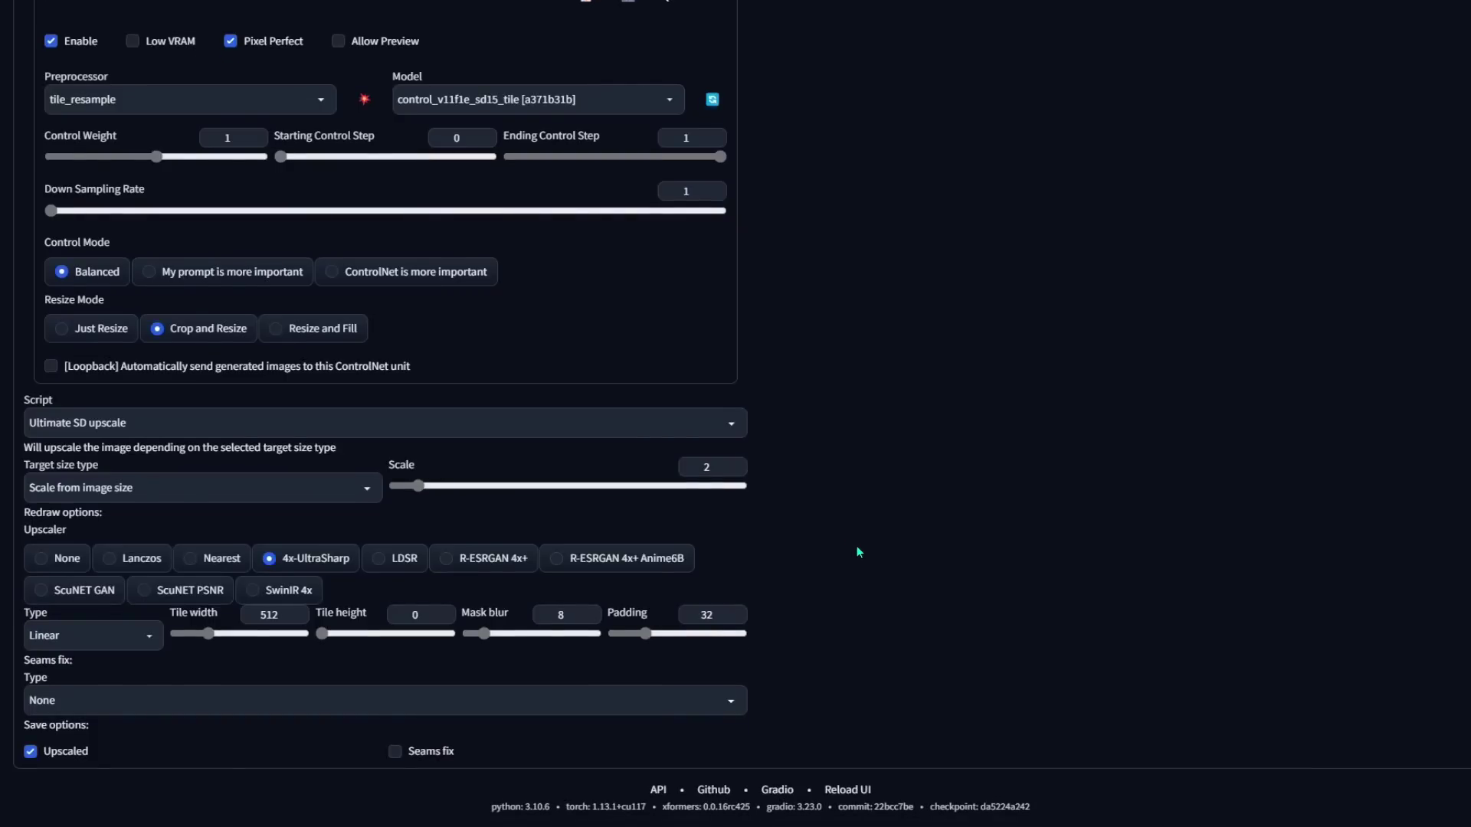
pyautogui.scroll(15, 847, 553)
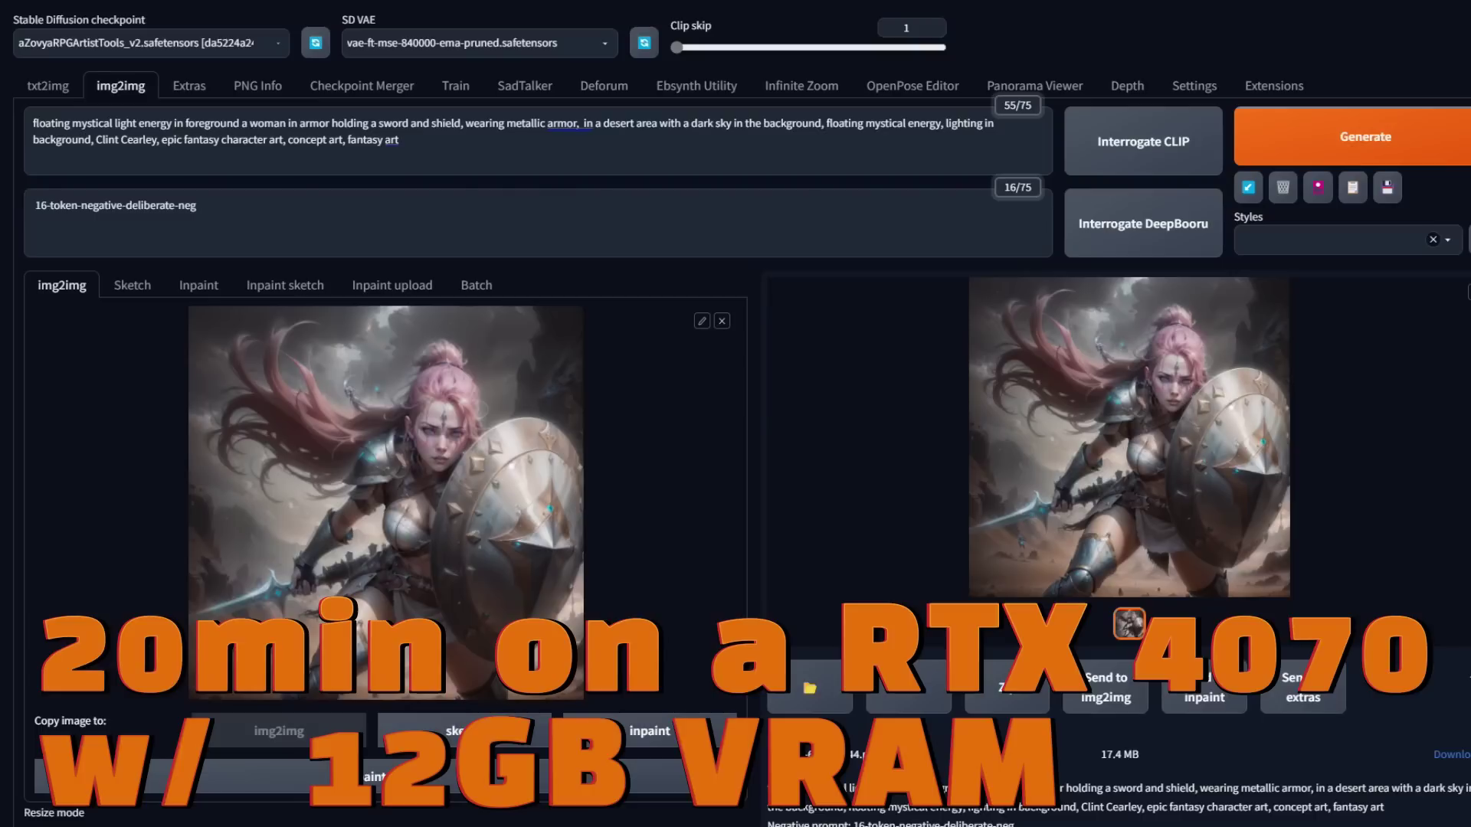
pyautogui.hotkey('alt', 'Tab')
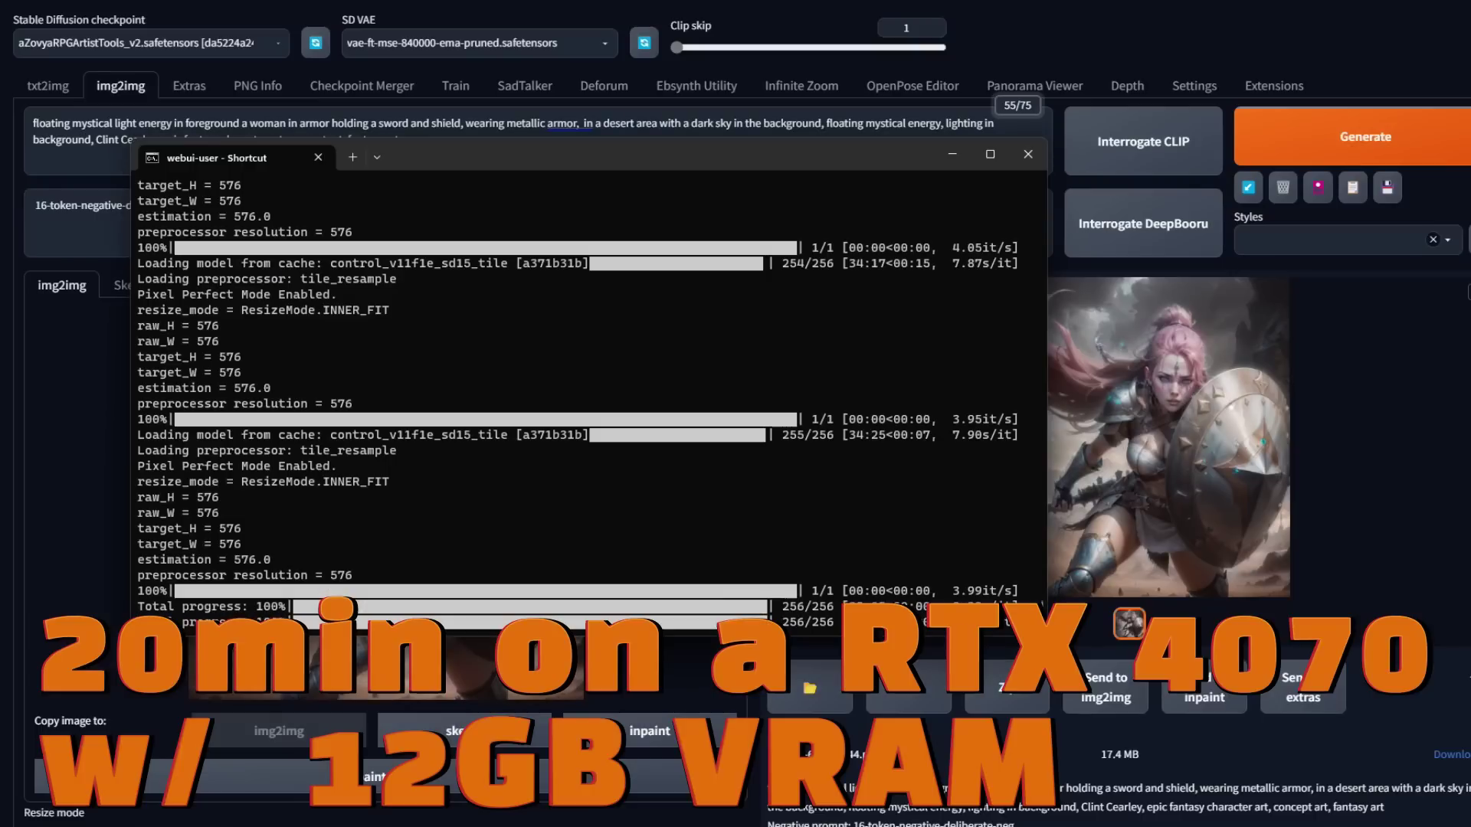